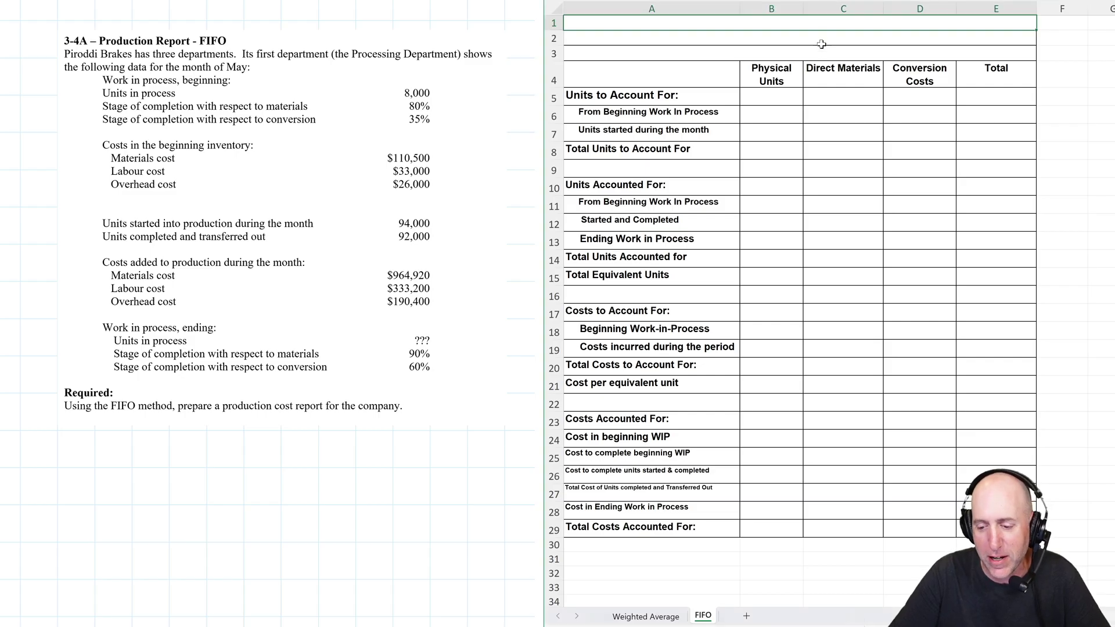
Type 'Piroddi Brakes', 'Production Report - Processing Department' and 'For the Month Ended May 31' in A1:A3.
{"action": "left_click", "coordinate": [828, 21]}
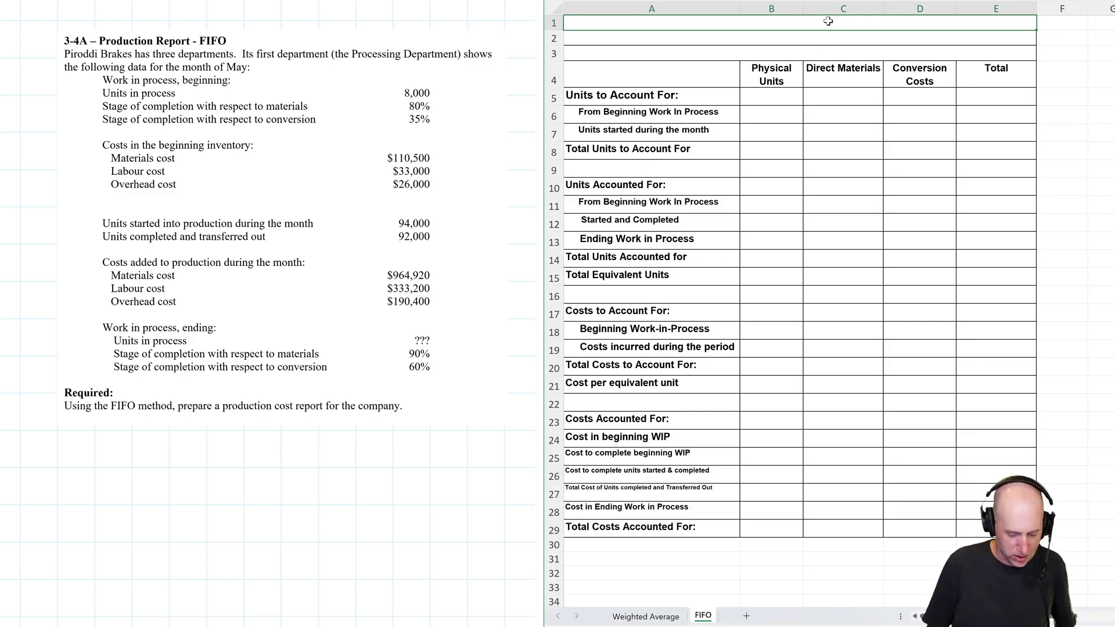
{"action": "type", "text": "Pirdo"}
{"action": "key", "text": "BackSpace"}
{"action": "key", "text": "BackSpace"}
{"action": "type", "text": "oddi Brake"}
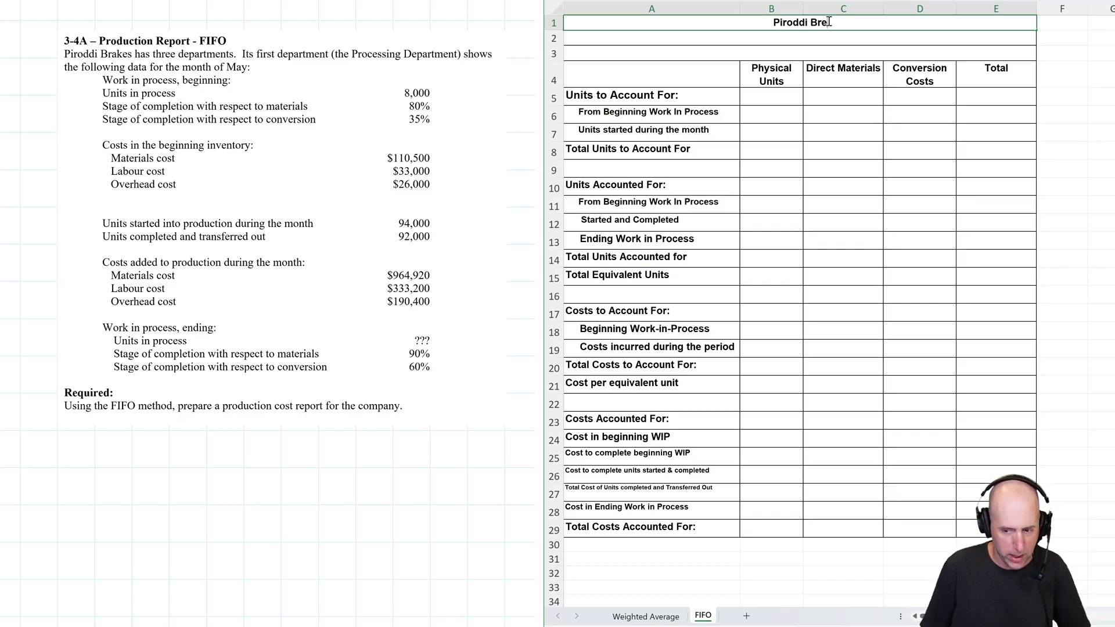
{"action": "type", "text": "s"}
{"action": "key", "text": "Return"}
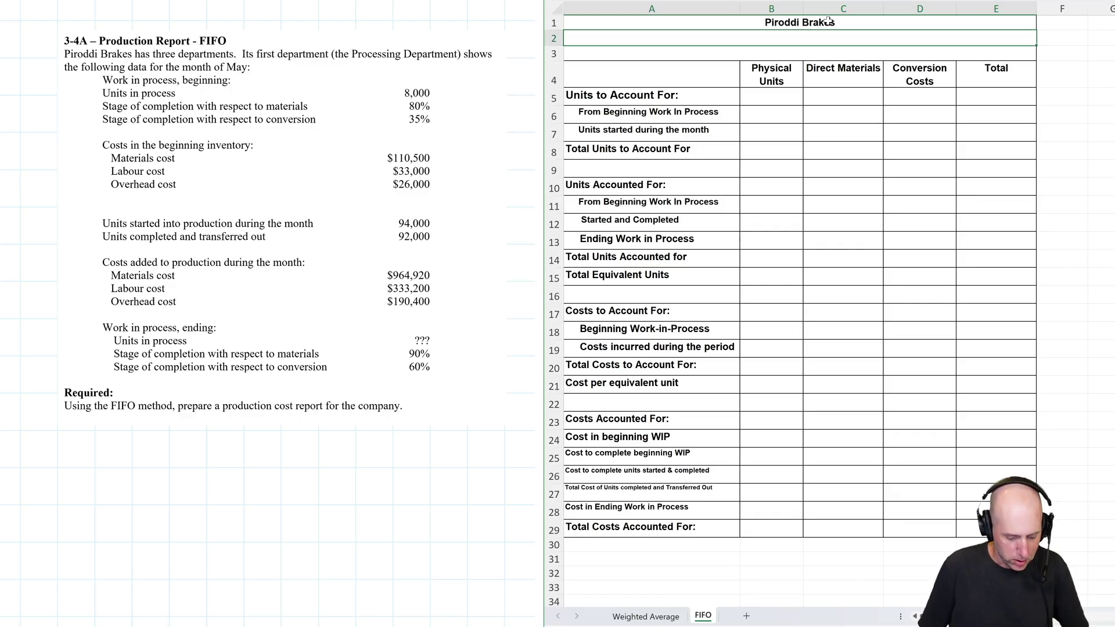
{"action": "type", "text": "Production R"}
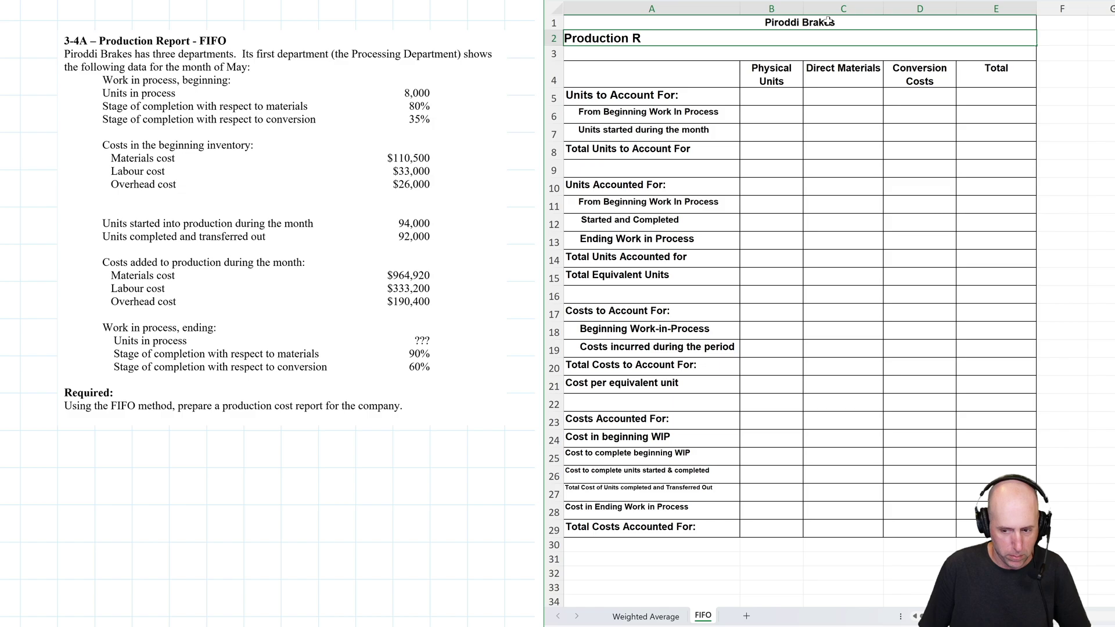
{"action": "type", "text": "eport"}
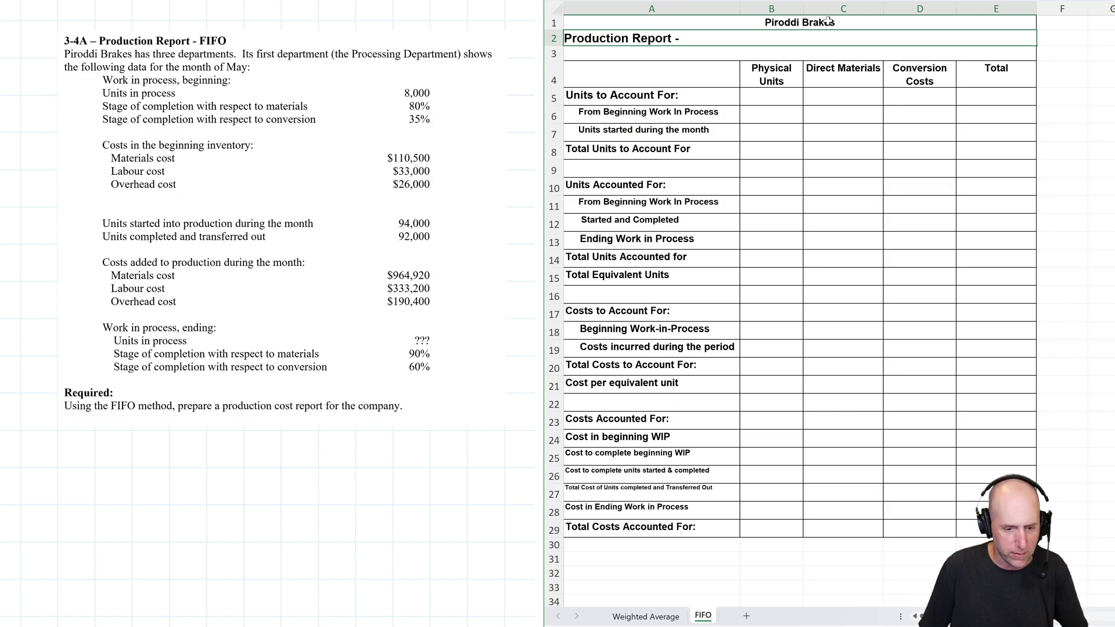
{"action": "type", "text": " - Pro"}
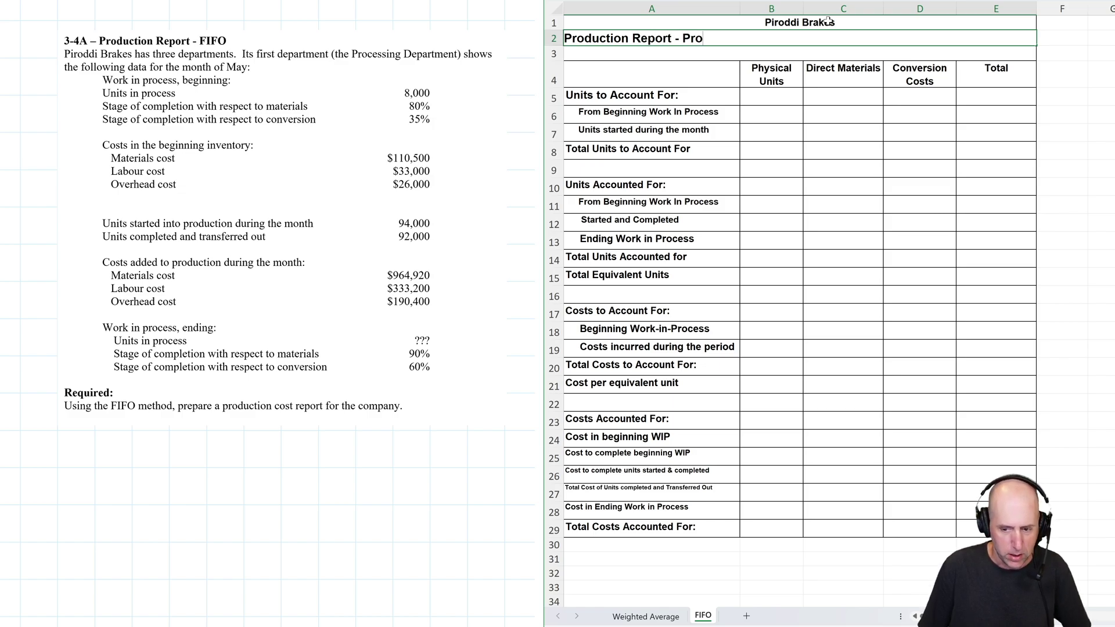
{"action": "type", "text": "cessing D"}
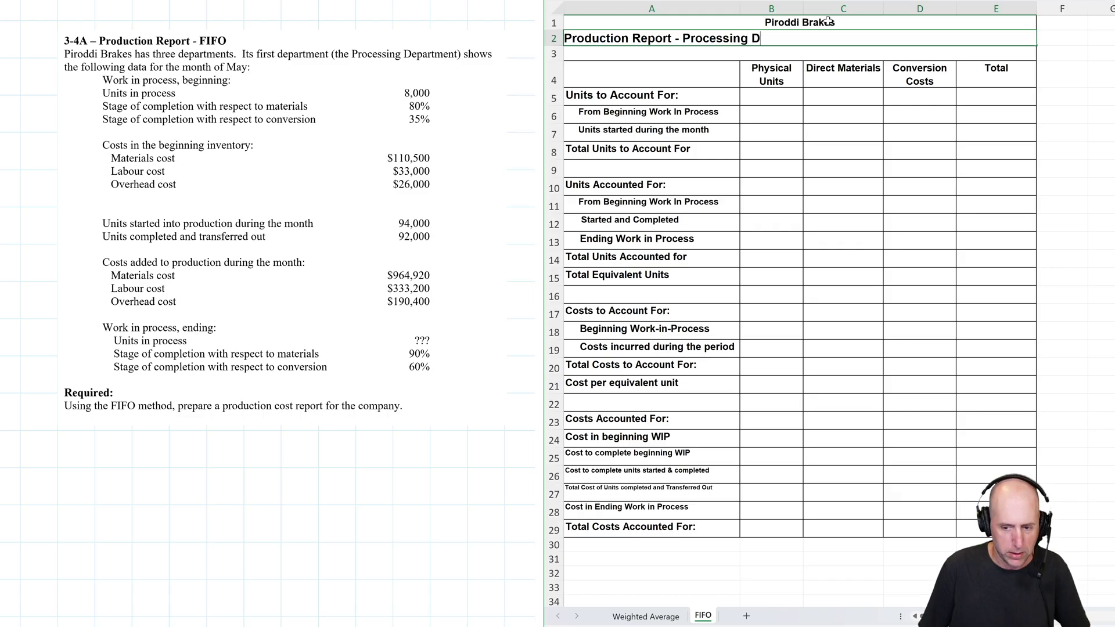
{"action": "type", "text": "epartment"}
{"action": "key", "text": "Return"}
{"action": "type", "text": "For the Month Ended"}
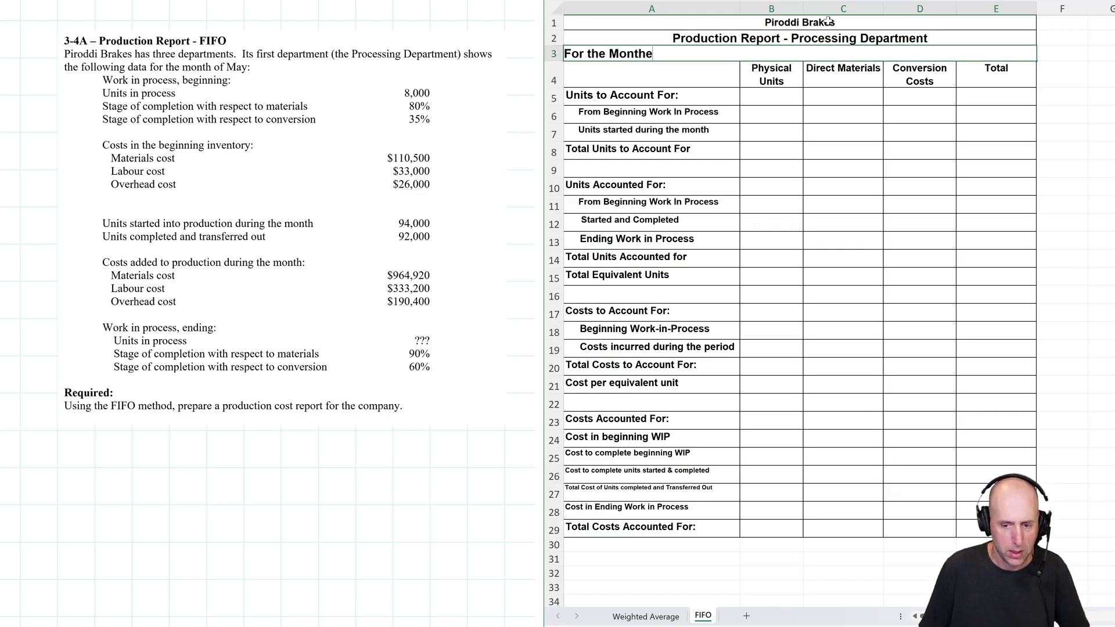
{"action": "type", "text": " May 31"}
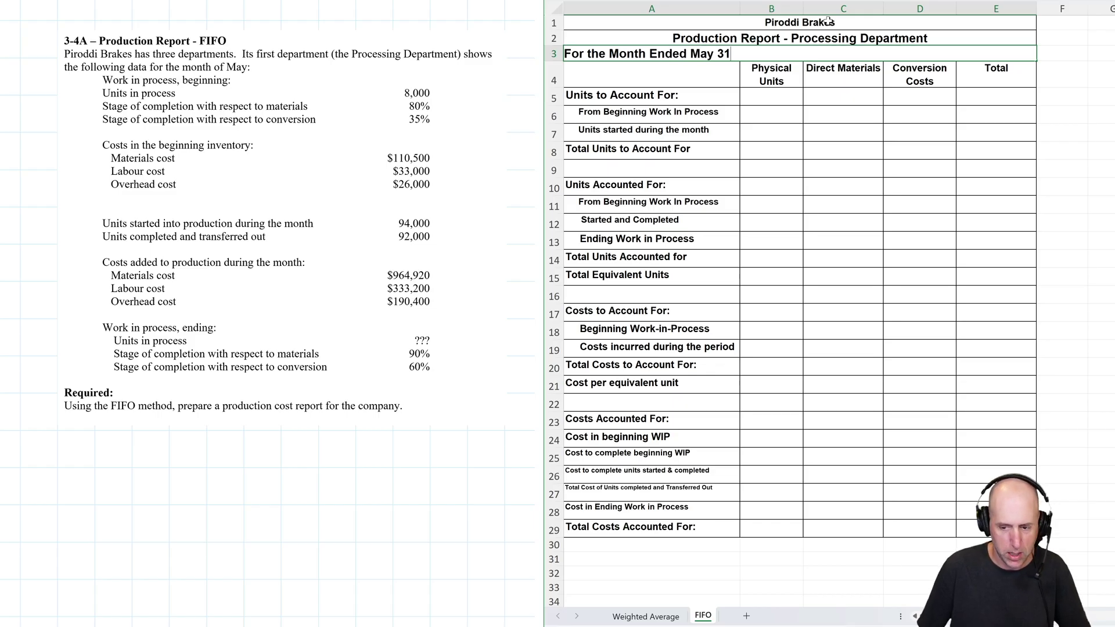
{"action": "key", "text": "Return"}
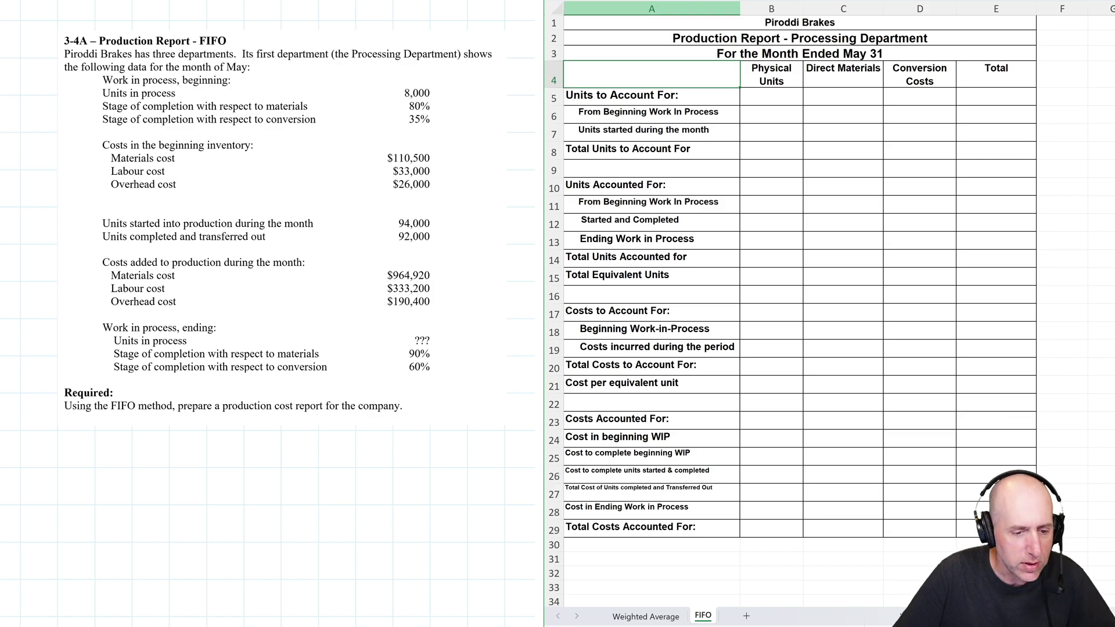
{"action": "key", "text": "alt+Tab"}
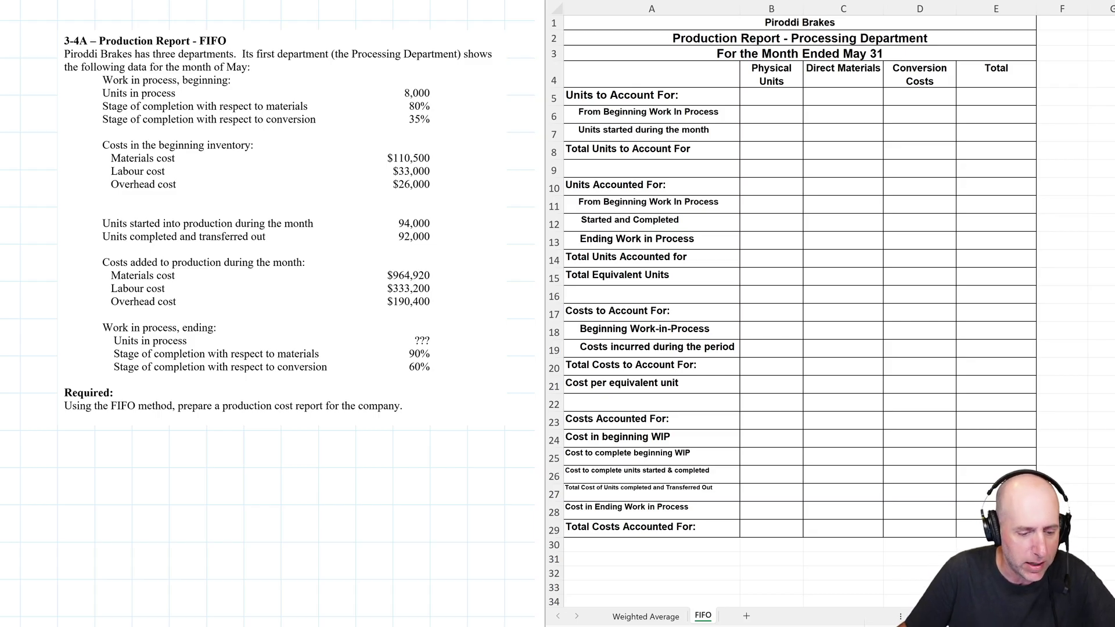
Highlight the 8,000 beginning, 94,000 started, 92,000 transferred and ending unit lines in yellow.
{"action": "left_click_drag", "start_coordinate": [102, 90], "coordinate": [429, 91]}
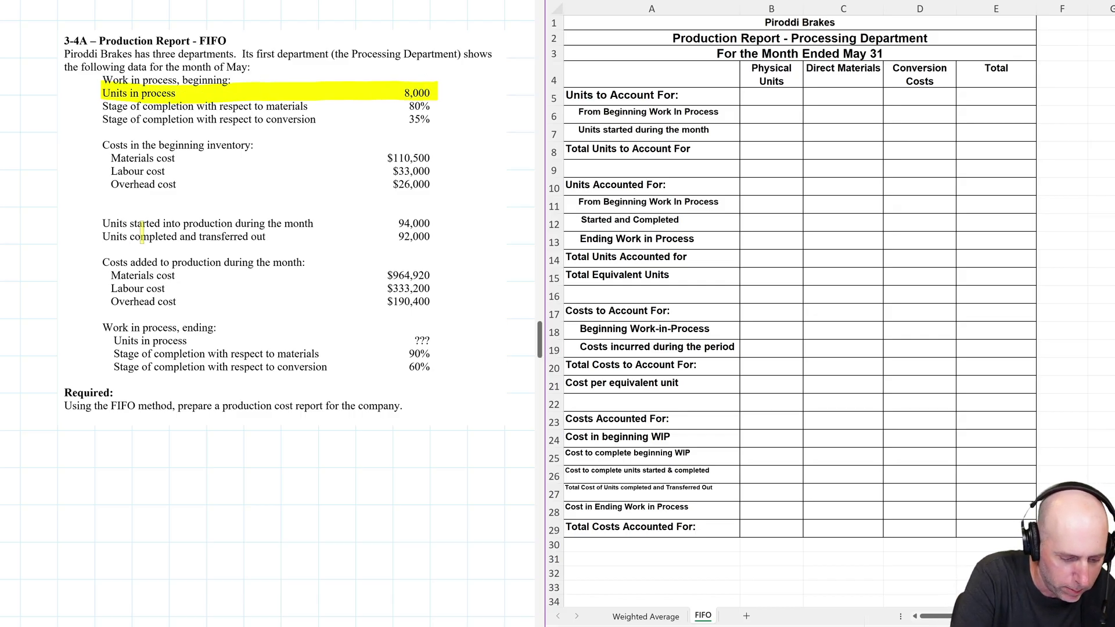
{"action": "left_click_drag", "start_coordinate": [104, 223], "coordinate": [445, 222]}
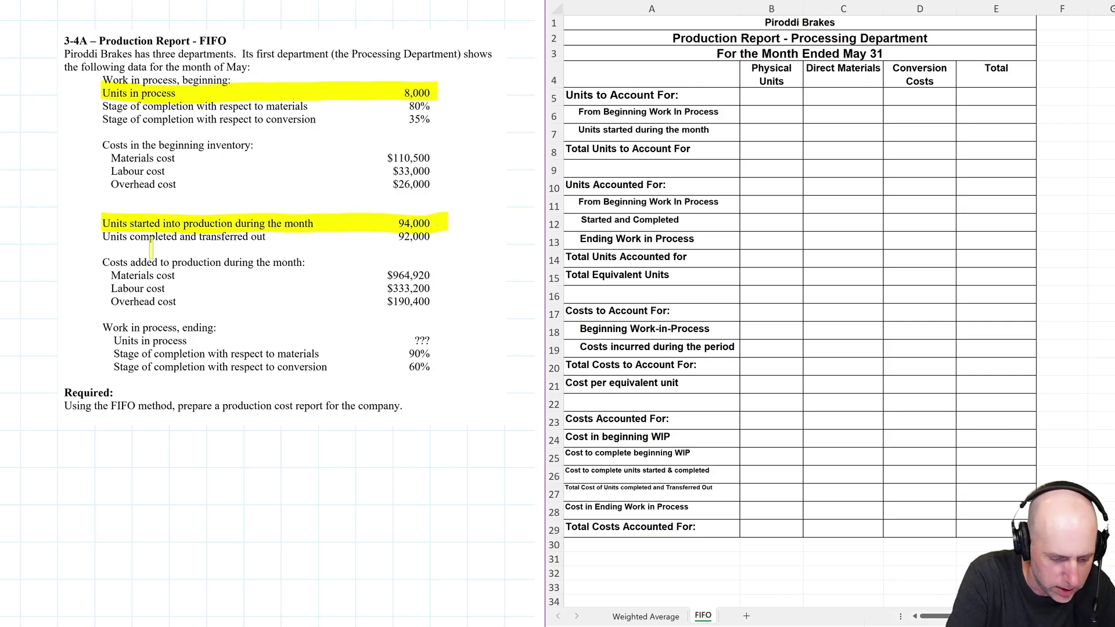
{"action": "left_click_drag", "start_coordinate": [104, 236], "coordinate": [444, 235]}
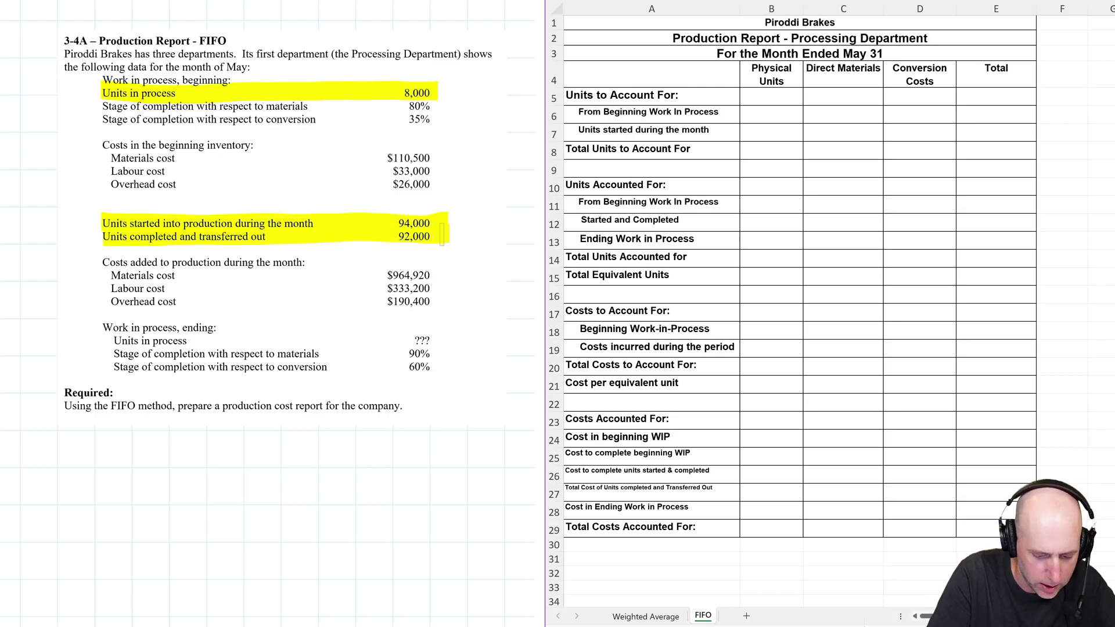
{"action": "left_click_drag", "start_coordinate": [114, 341], "coordinate": [430, 342]}
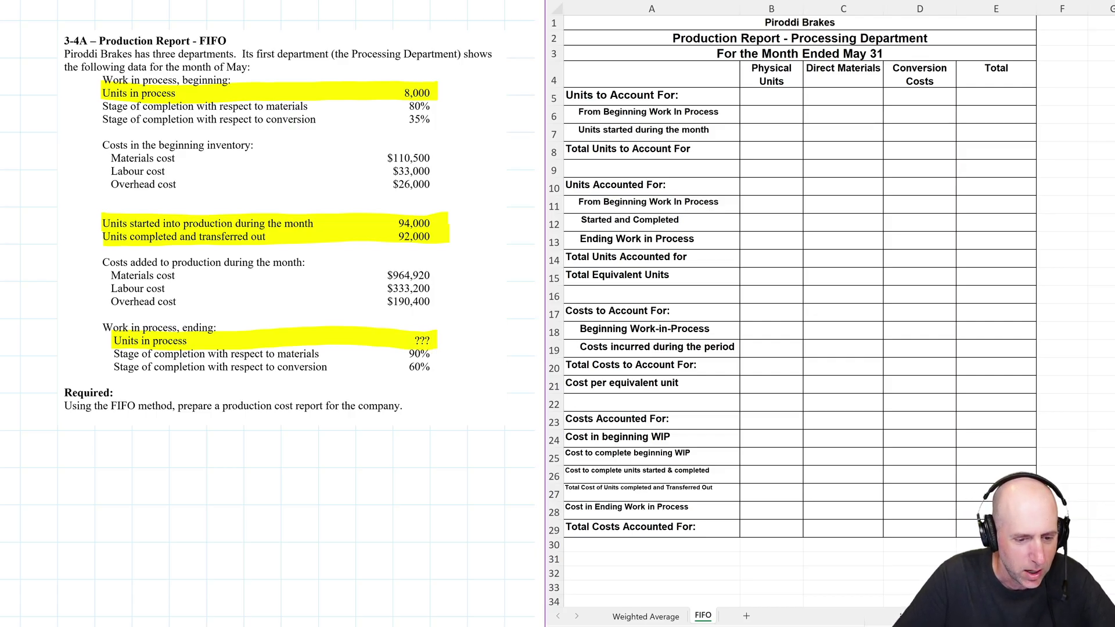
Highlight the beginning and added materials, labour and overhead cost lines in cyan.
{"action": "mouse_move", "coordinate": [111, 157]}
{"action": "left_mouse_down"}
{"action": "mouse_move", "coordinate": [450, 156]}
{"action": "mouse_move", "coordinate": [195, 172]}
{"action": "mouse_move", "coordinate": [440, 172]}
{"action": "left_mouse_up"}
{"action": "left_click_drag", "start_coordinate": [113, 185], "coordinate": [439, 185]}
{"action": "mouse_move", "coordinate": [110, 275]}
{"action": "left_mouse_down"}
{"action": "mouse_move", "coordinate": [437, 272]}
{"action": "mouse_move", "coordinate": [117, 289]}
{"action": "mouse_move", "coordinate": [437, 282]}
{"action": "mouse_move", "coordinate": [371, 289]}
{"action": "left_mouse_up"}
{"action": "mouse_move", "coordinate": [112, 301]}
{"action": "left_mouse_down"}
{"action": "mouse_move", "coordinate": [407, 302]}
{"action": "mouse_move", "coordinate": [376, 300]}
{"action": "left_mouse_up"}
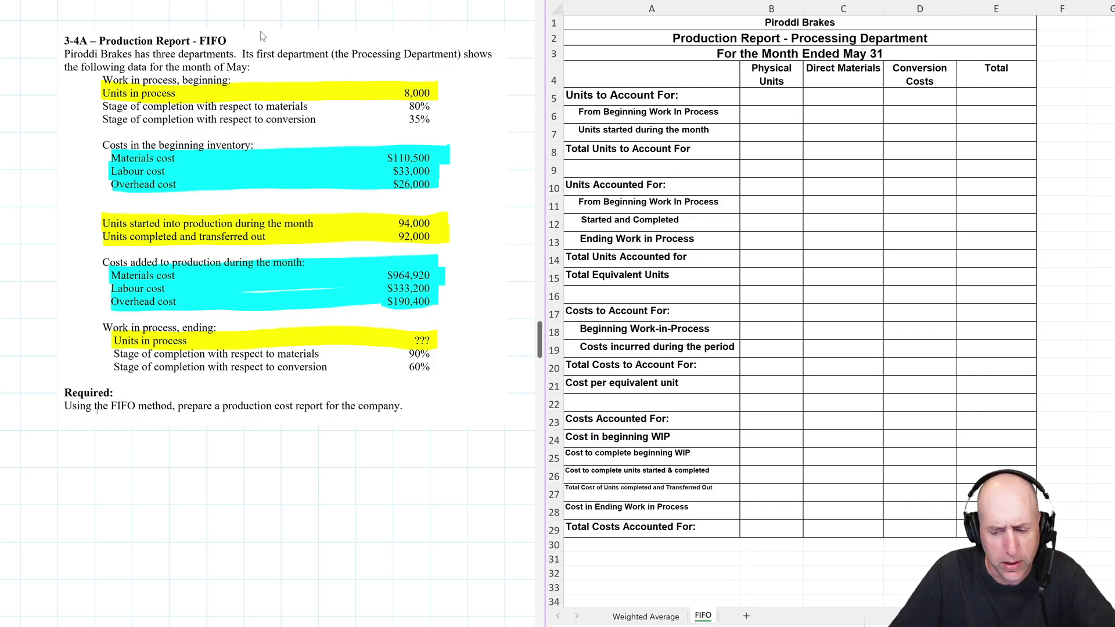
{"action": "left_click_drag", "start_coordinate": [755, 277], "coordinate": [991, 107]}
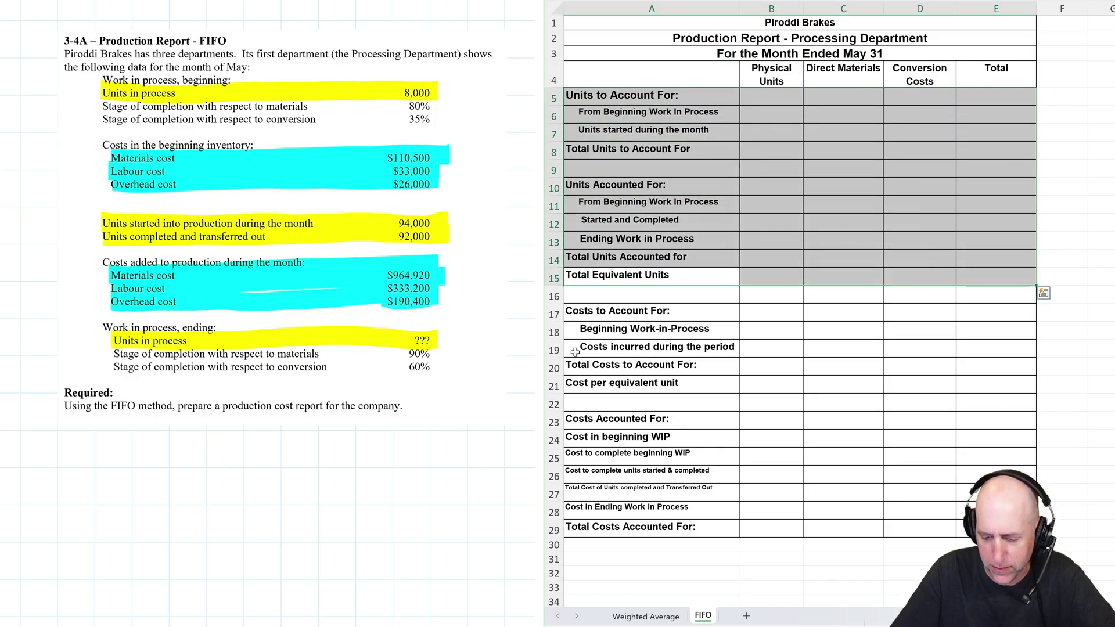
Enter 8,000 beginning work-in-process units in B6 and 94,000 units started in B7.
{"action": "left_click", "coordinate": [619, 331]}
{"action": "left_click", "coordinate": [617, 310]}
{"action": "left_click_drag", "start_coordinate": [618, 310], "coordinate": [993, 529]}
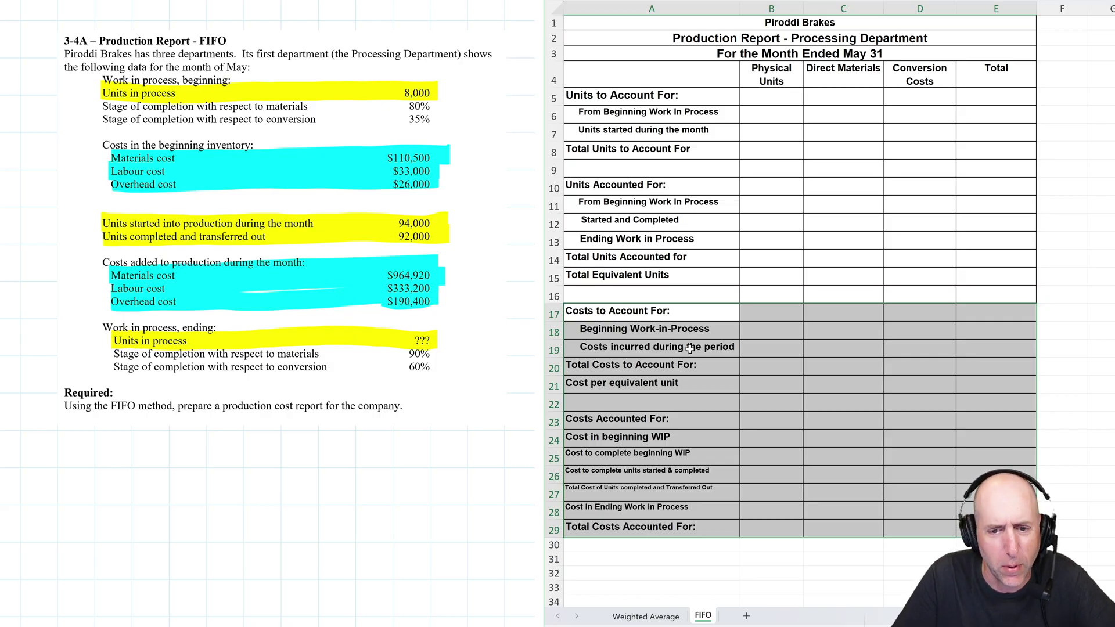
{"action": "left_click", "coordinate": [764, 96]}
{"action": "left_click", "coordinate": [769, 116]}
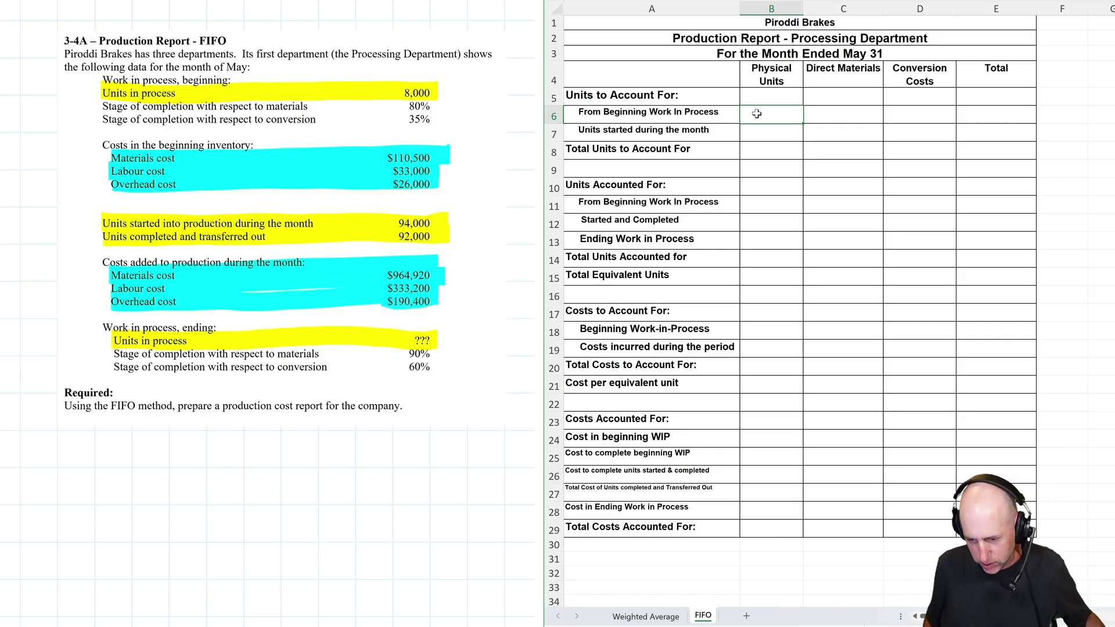
{"action": "type", "text": "8000"}
{"action": "key", "text": "Return"}
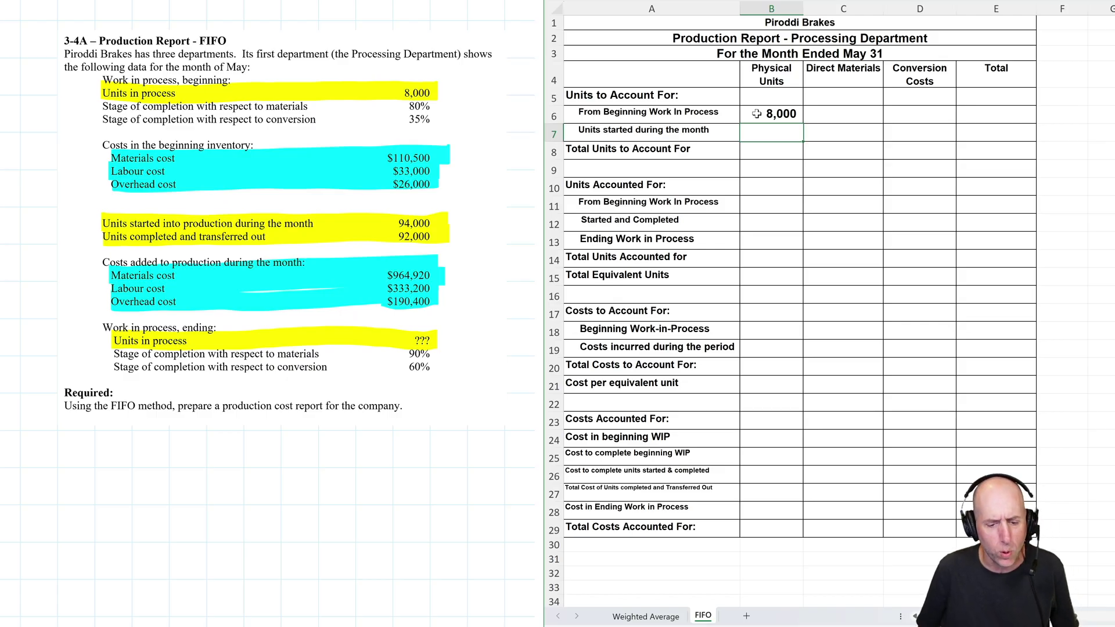
{"action": "type", "text": "94000"}
{"action": "key", "text": "Return"}
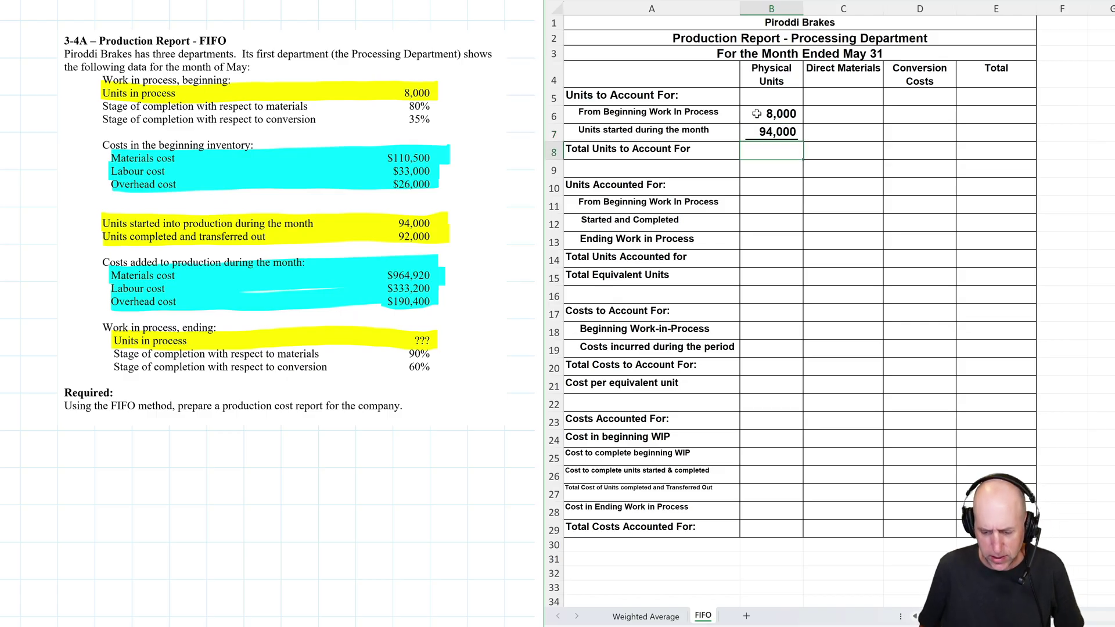
Total the units to account for in B8 with =B6+B7, giving 102,000.
{"action": "type", "text": "="}
{"action": "left_click", "coordinate": [756, 114]}
{"action": "type", "text": "+"}
{"action": "key", "text": "Up"}
{"action": "key", "text": "Return"}
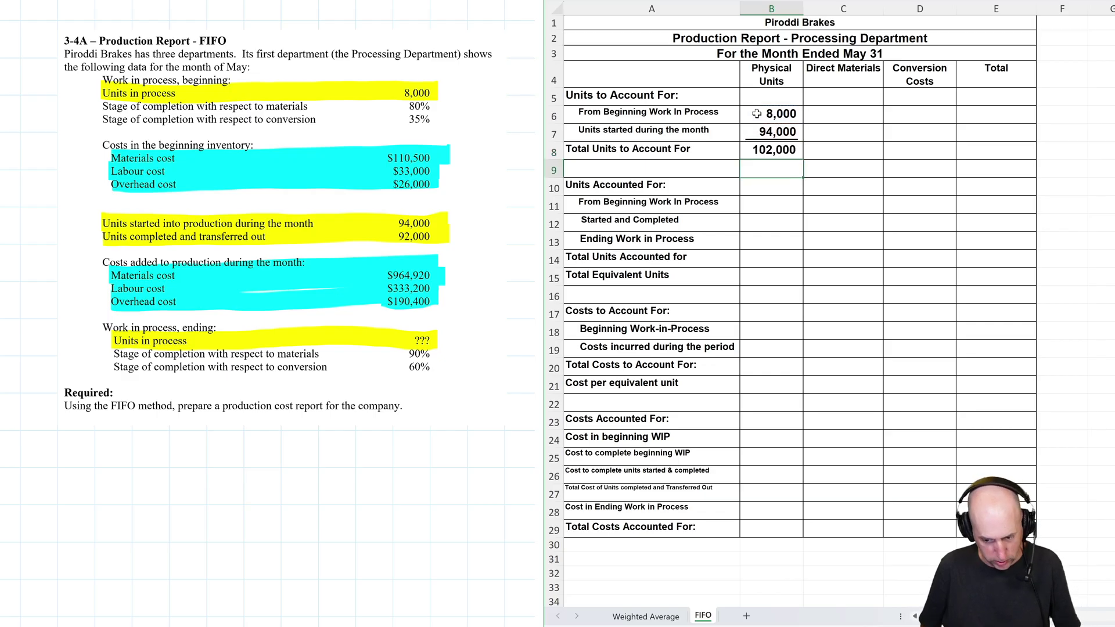
Enter 102,000 total units accounted for and 8,000 units from beginning work in process.
{"action": "key", "text": "Down"}
{"action": "key", "text": "Down"}
{"action": "key", "text": "Down"}
{"action": "key", "text": "Down"}
{"action": "key", "text": "Down"}
{"action": "type", "text": "102,000"}
{"action": "key", "text": "Return"}
{"action": "key", "text": "Up"}
{"action": "key", "text": "Up"}
{"action": "key", "text": "Up"}
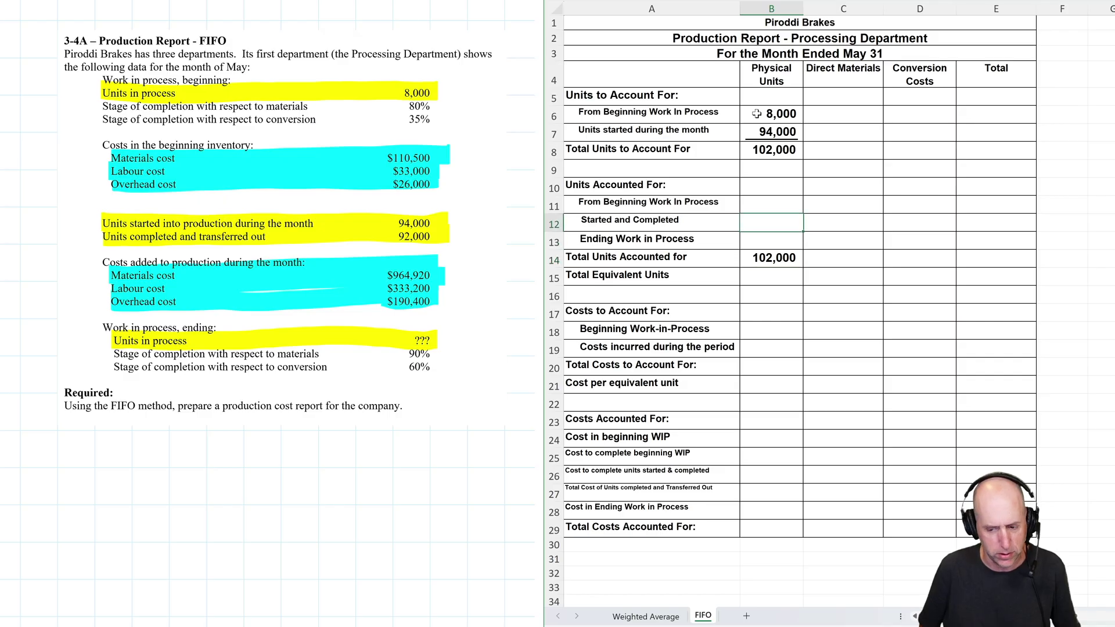
{"action": "key", "text": "Up"}
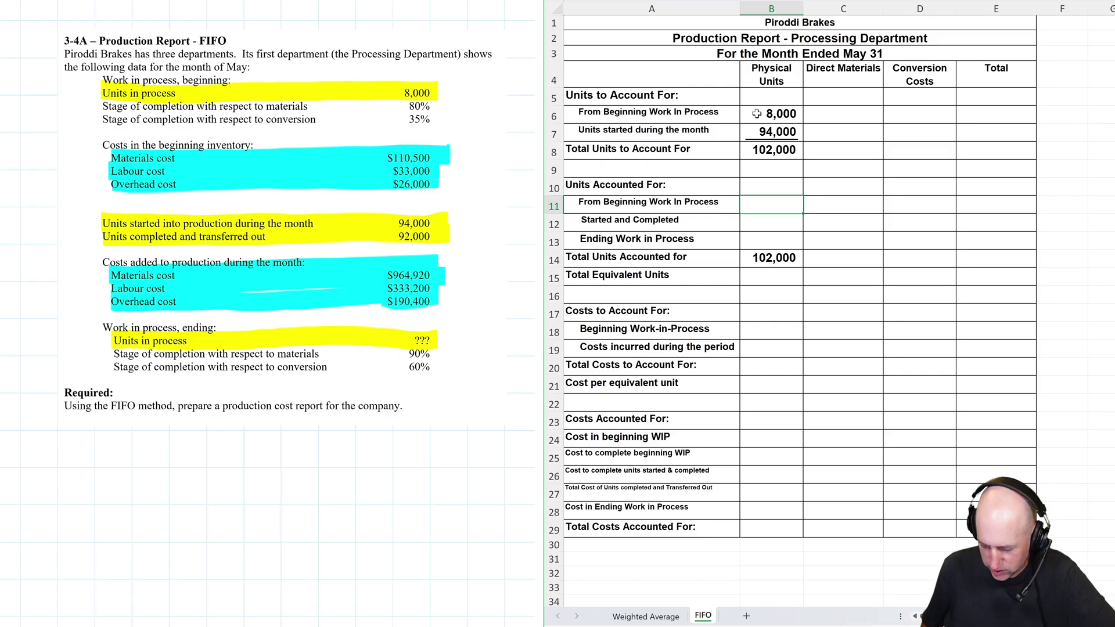
{"action": "type", "text": "8000"}
{"action": "key", "text": "Return"}
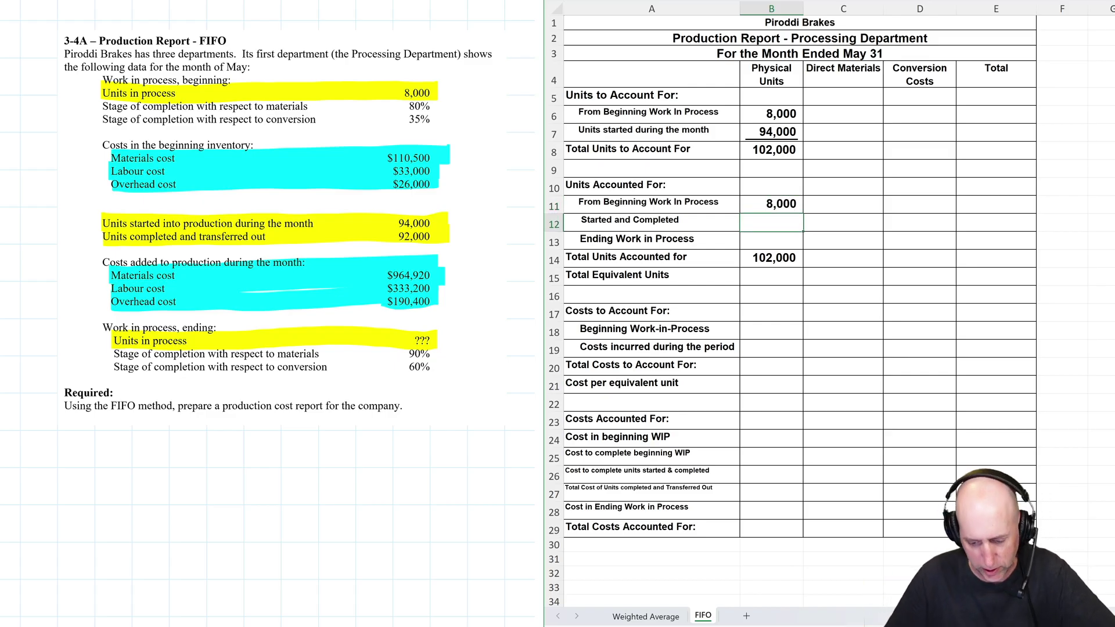
Compare against the Weighted Average sheet, then return to the FIFO sheet's Units Accounted For rows.
{"action": "left_click", "coordinate": [667, 621]}
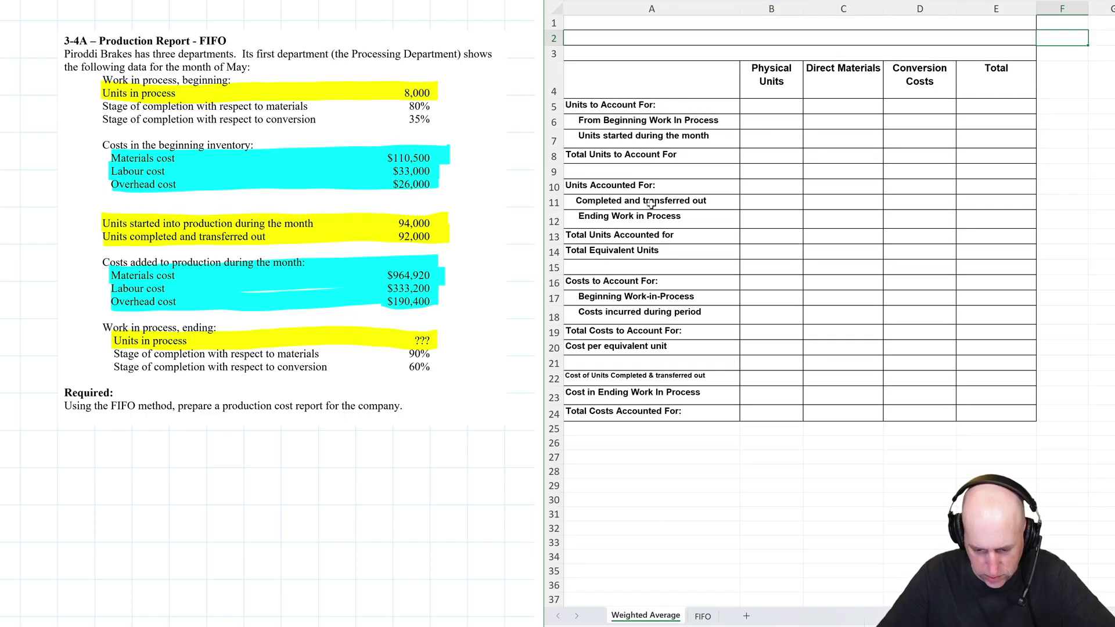
{"action": "left_click", "coordinate": [650, 204]}
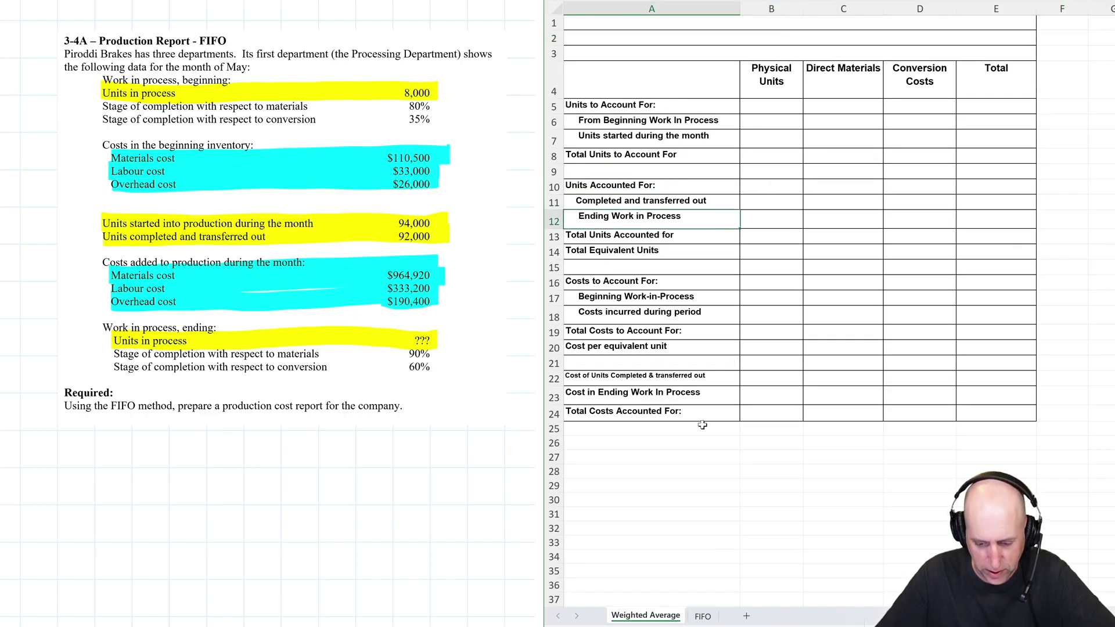
{"action": "left_click", "coordinate": [703, 616]}
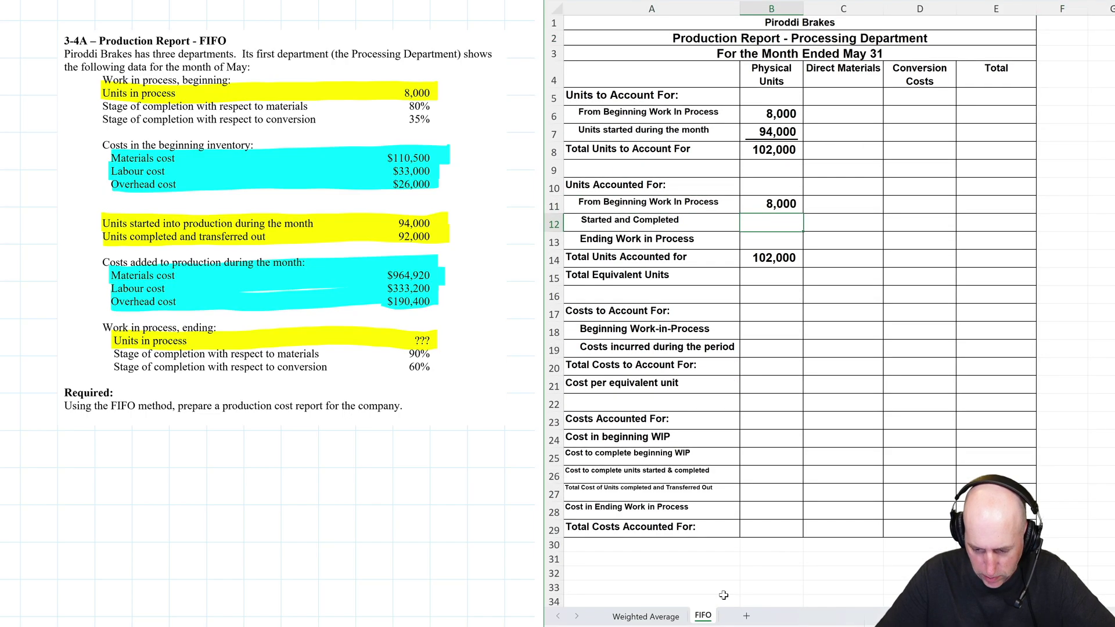
{"action": "left_click", "coordinate": [614, 208]}
{"action": "left_click", "coordinate": [623, 221]}
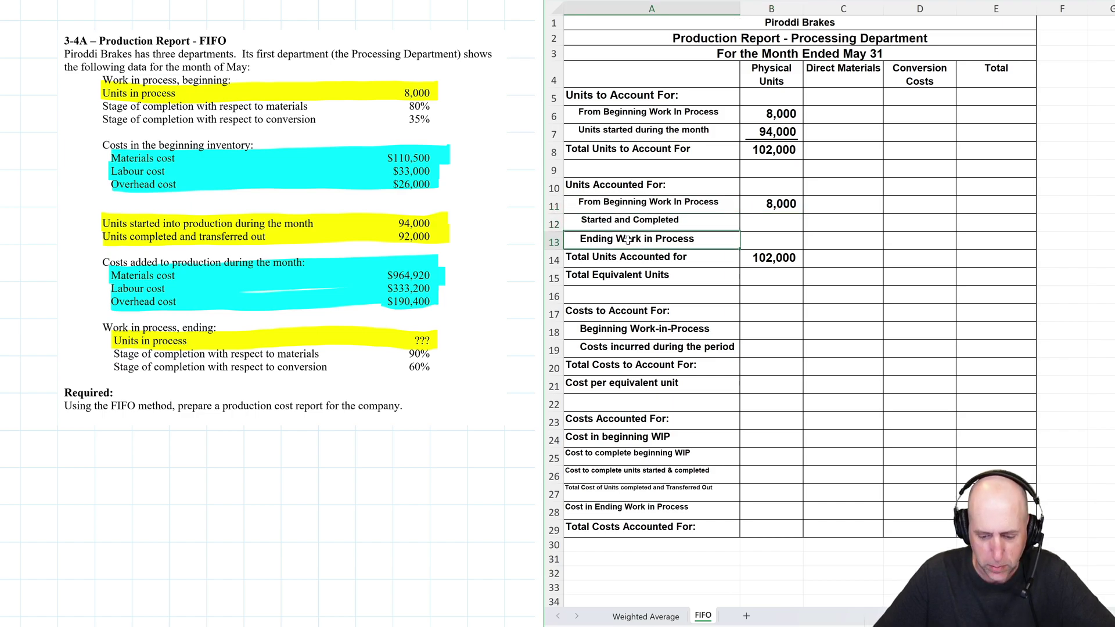
{"action": "left_click", "coordinate": [691, 213]}
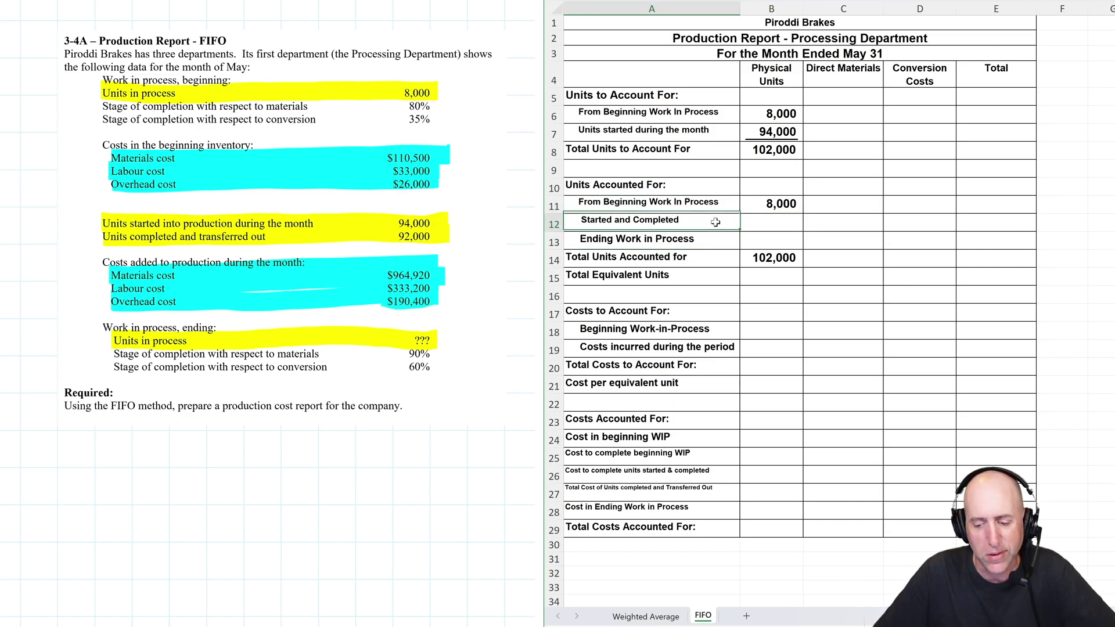
{"action": "left_click", "coordinate": [748, 225]}
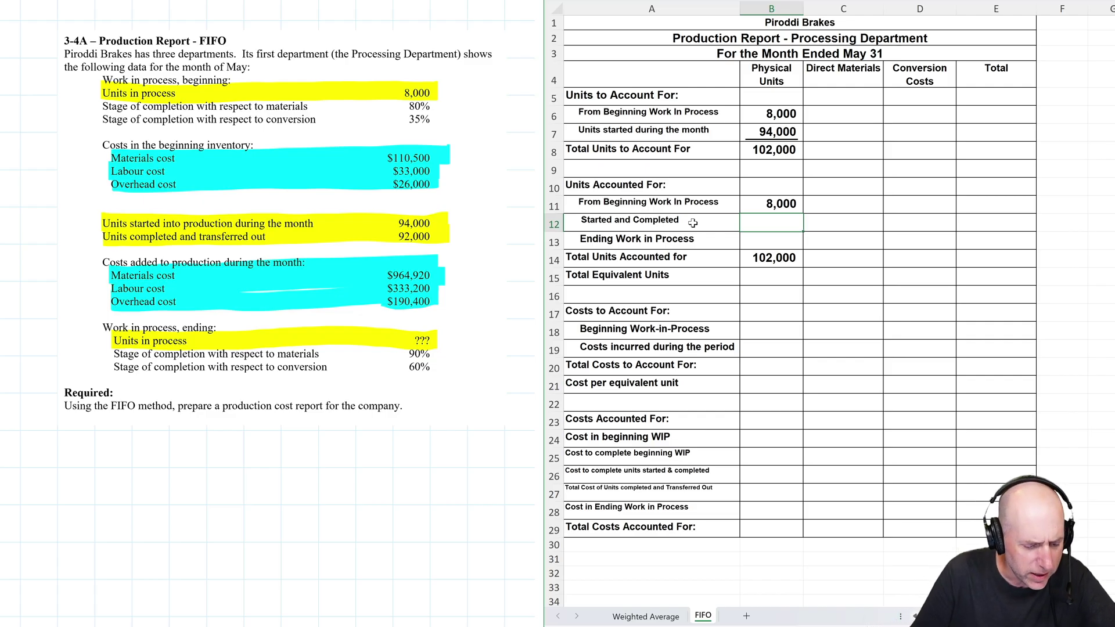
{"action": "left_click", "coordinate": [112, 225]}
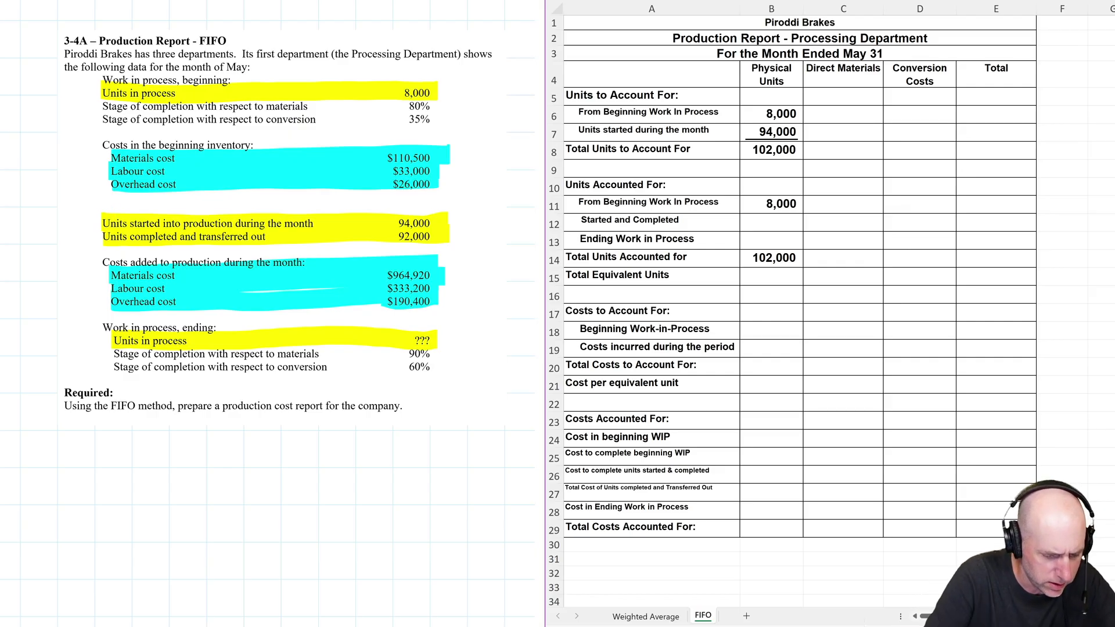
In red ink, circle 'started' and draw an arrow linking the 8,000 beginning units to 94,000.
{"action": "left_click_drag", "start_coordinate": [148, 231], "coordinate": [158, 216]}
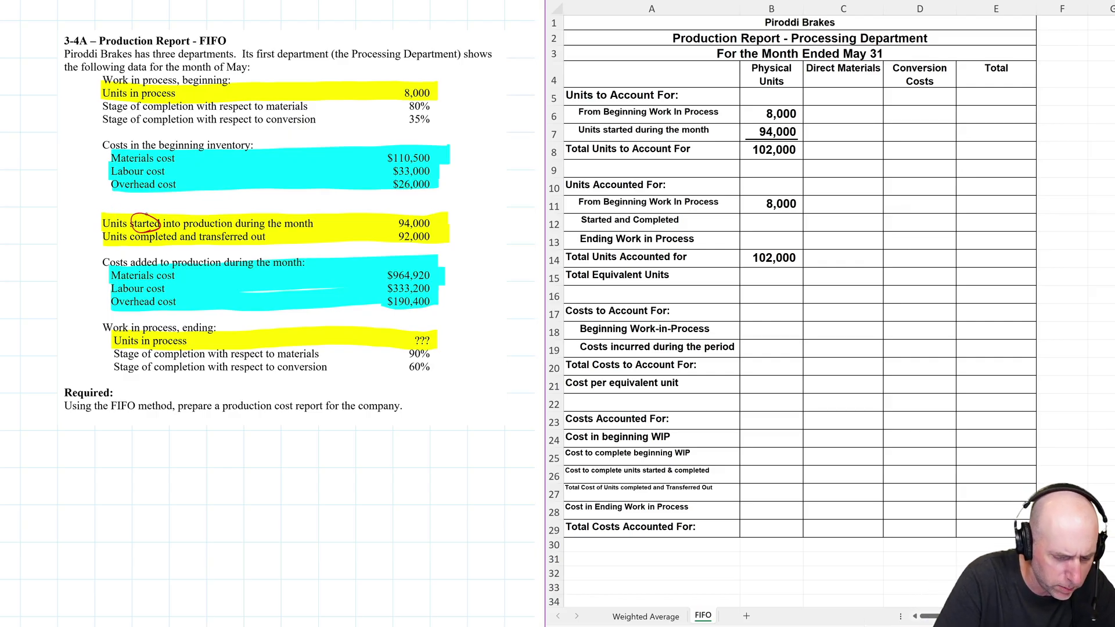
{"action": "left_click_drag", "start_coordinate": [434, 220], "coordinate": [456, 209]}
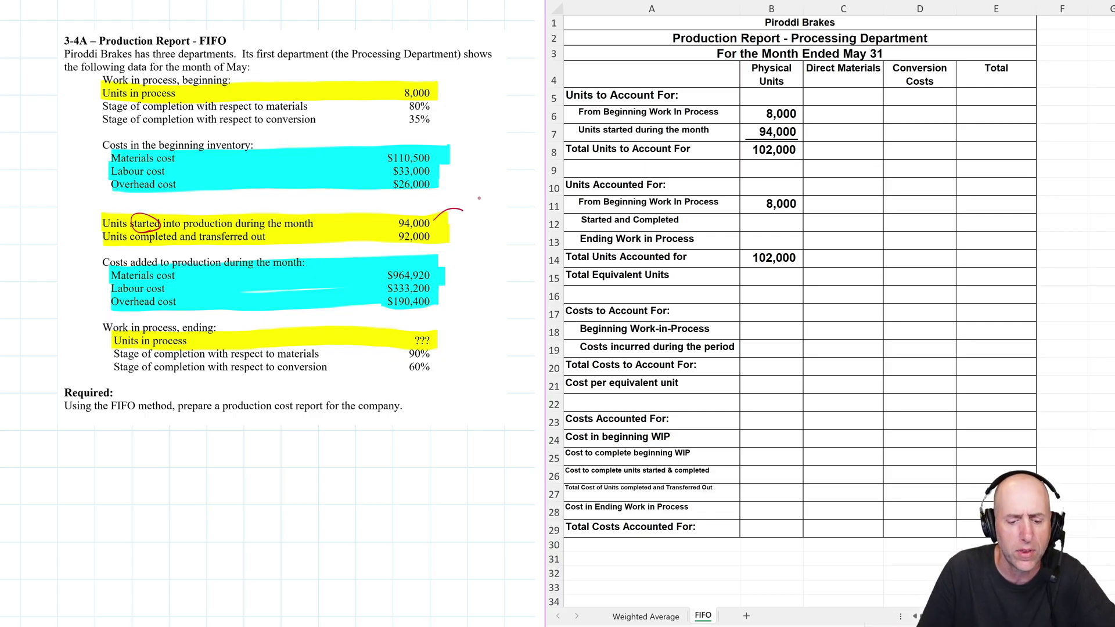
{"action": "left_click_drag", "start_coordinate": [463, 212], "coordinate": [440, 229]}
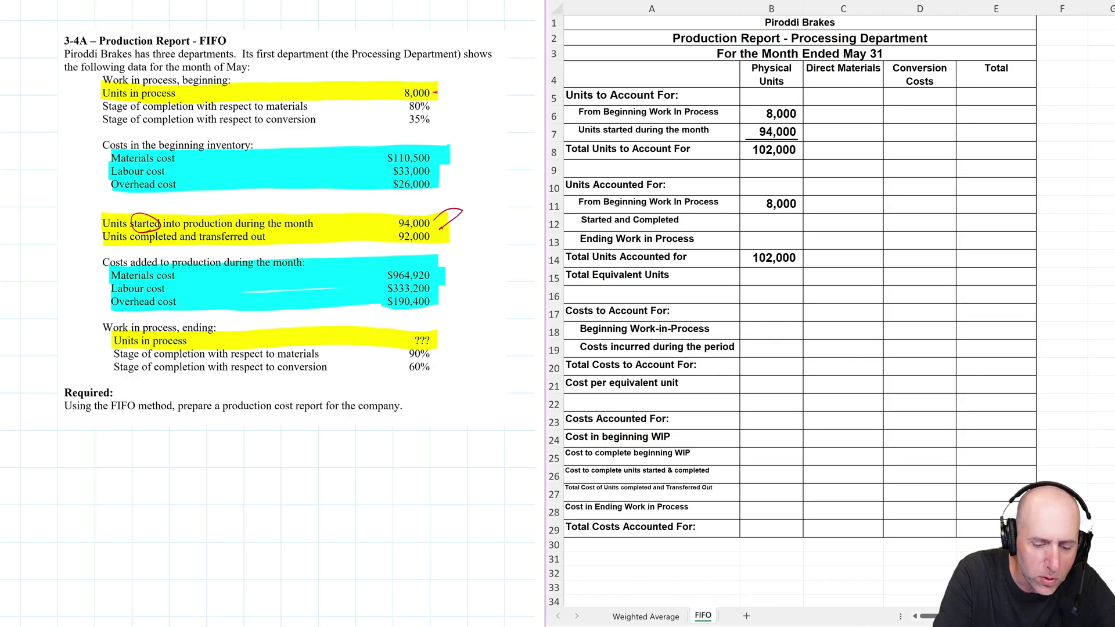
{"action": "mouse_move", "coordinate": [439, 92]}
{"action": "left_mouse_down"}
{"action": "mouse_move", "coordinate": [472, 117]}
{"action": "mouse_move", "coordinate": [473, 185]}
{"action": "mouse_move", "coordinate": [440, 230]}
{"action": "left_mouse_up"}
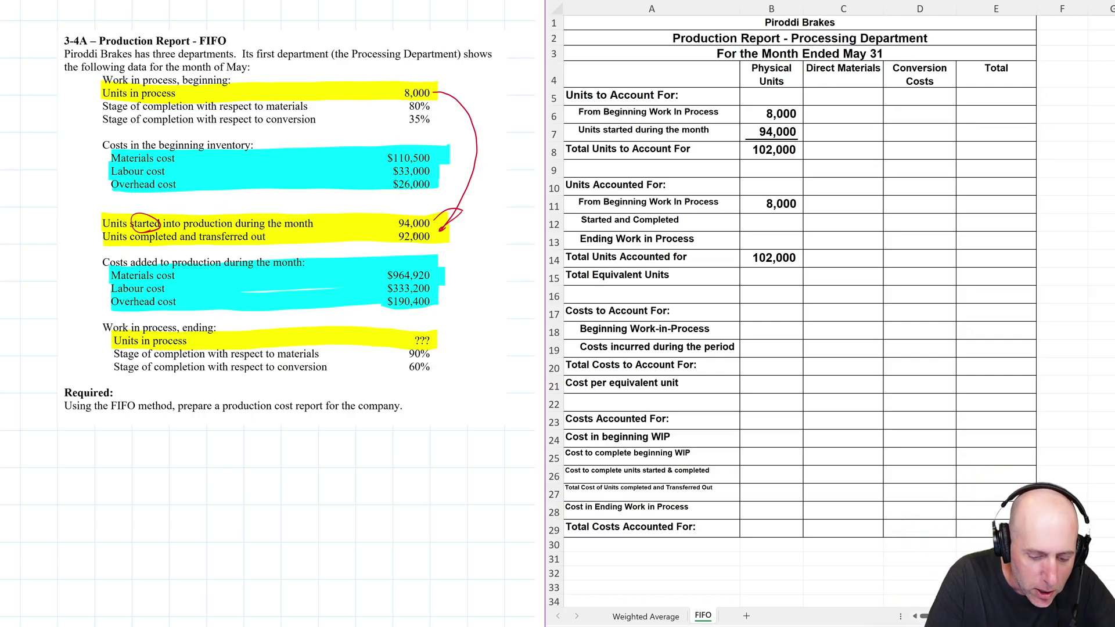
Circle 92,000 and write 92,000 − 8,000 = 84,000 in the margin.
{"action": "left_click_drag", "start_coordinate": [413, 244], "coordinate": [432, 243]}
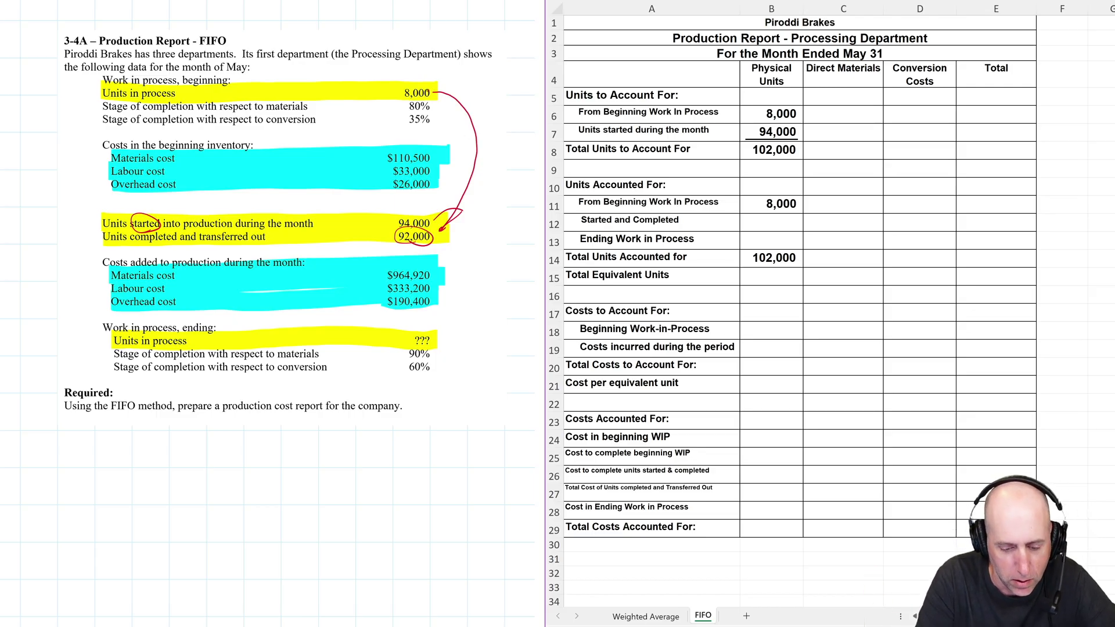
{"action": "mouse_move", "coordinate": [479, 83]}
{"action": "left_mouse_down"}
{"action": "mouse_move", "coordinate": [475, 93]}
{"action": "mouse_move", "coordinate": [491, 91]}
{"action": "left_mouse_up"}
{"action": "mouse_move", "coordinate": [497, 80]}
{"action": "left_mouse_down"}
{"action": "mouse_move", "coordinate": [491, 111]}
{"action": "mouse_move", "coordinate": [521, 92]}
{"action": "left_mouse_up"}
{"action": "mouse_move", "coordinate": [474, 125]}
{"action": "left_mouse_down"}
{"action": "mouse_move", "coordinate": [529, 107]}
{"action": "mouse_move", "coordinate": [490, 143]}
{"action": "mouse_move", "coordinate": [506, 142]}
{"action": "left_mouse_up"}
{"action": "left_click_drag", "start_coordinate": [512, 130], "coordinate": [515, 130]}
{"action": "left_click_drag", "start_coordinate": [521, 123], "coordinate": [520, 128]}
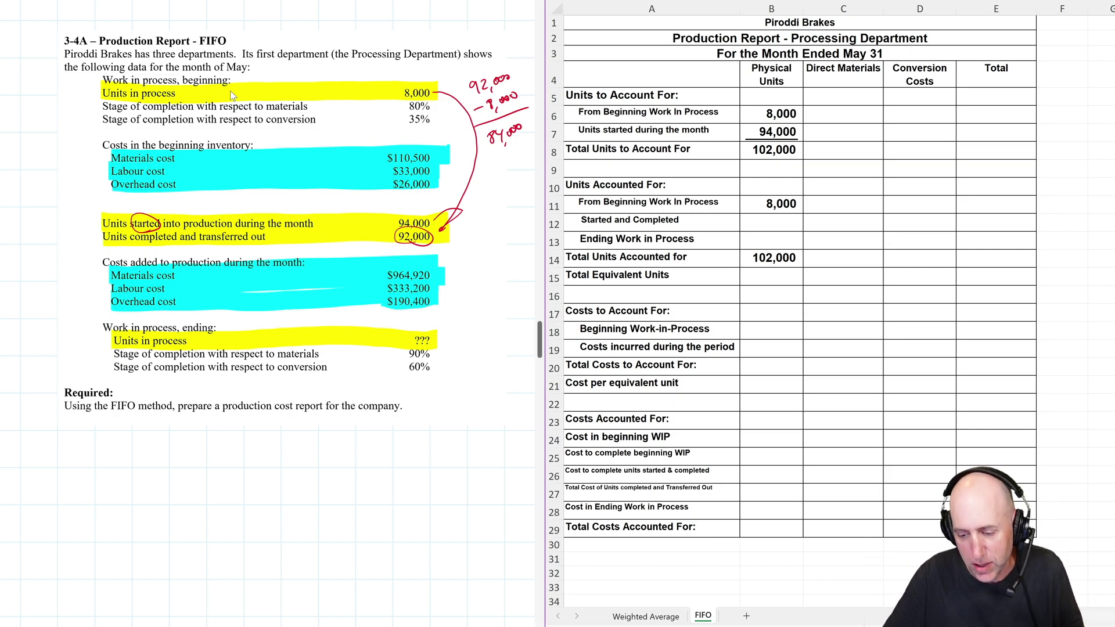
Enter 84,000 started-and-completed units in B12 and 10,000 ending work-in-process units in B13.
{"action": "left_click", "coordinate": [780, 224]}
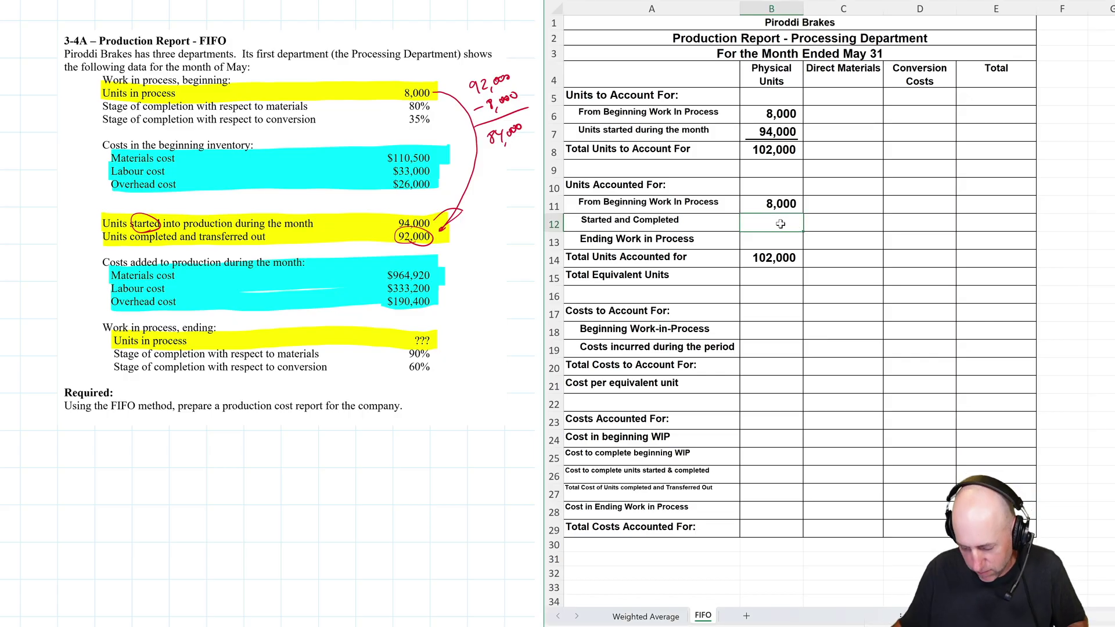
{"action": "type", "text": "84000"}
{"action": "key", "text": "Return"}
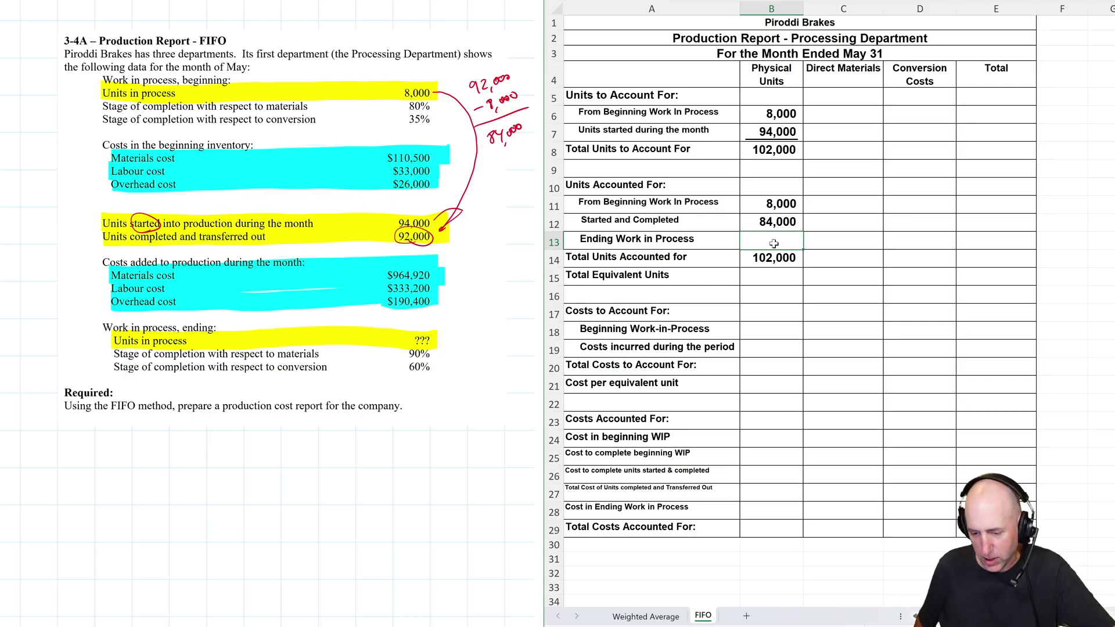
{"action": "type", "text": "10000"}
{"action": "key", "text": "Return"}
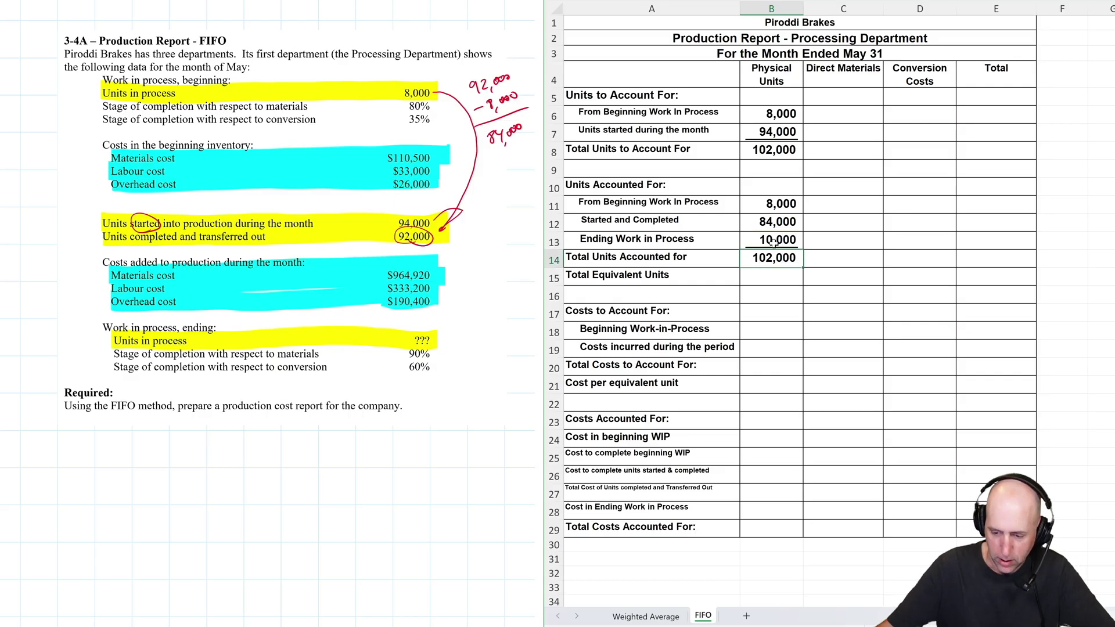
{"action": "left_click", "coordinate": [898, 221]}
{"action": "left_click", "coordinate": [859, 226]}
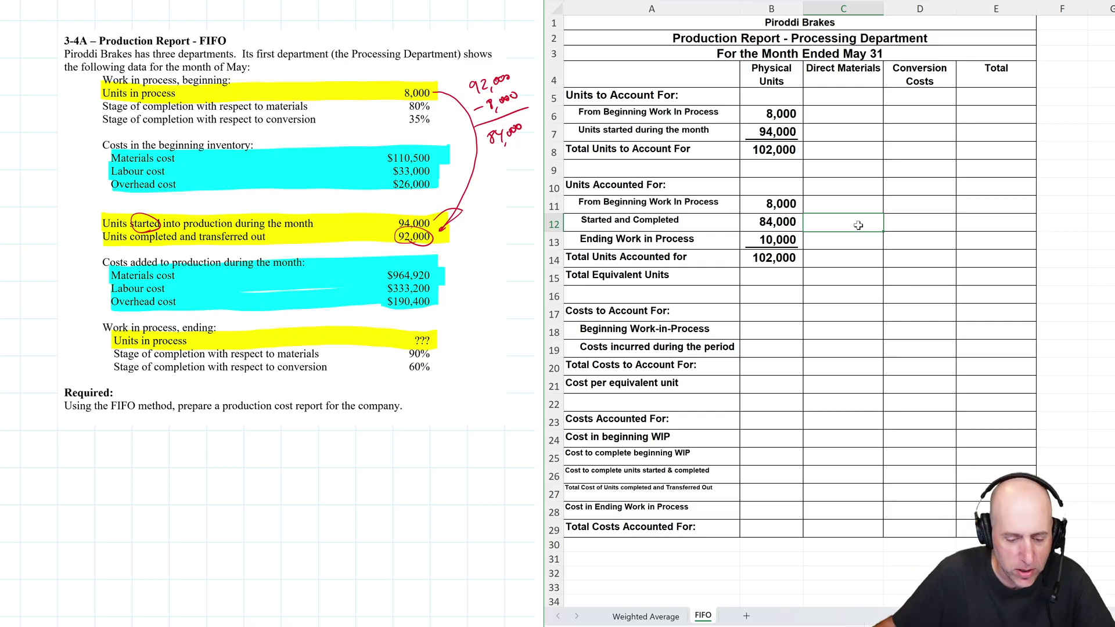
Enter 84,000 materials and 84,000 conversion equivalent units on the started-and-completed row.
{"action": "left_click", "coordinate": [415, 129]}
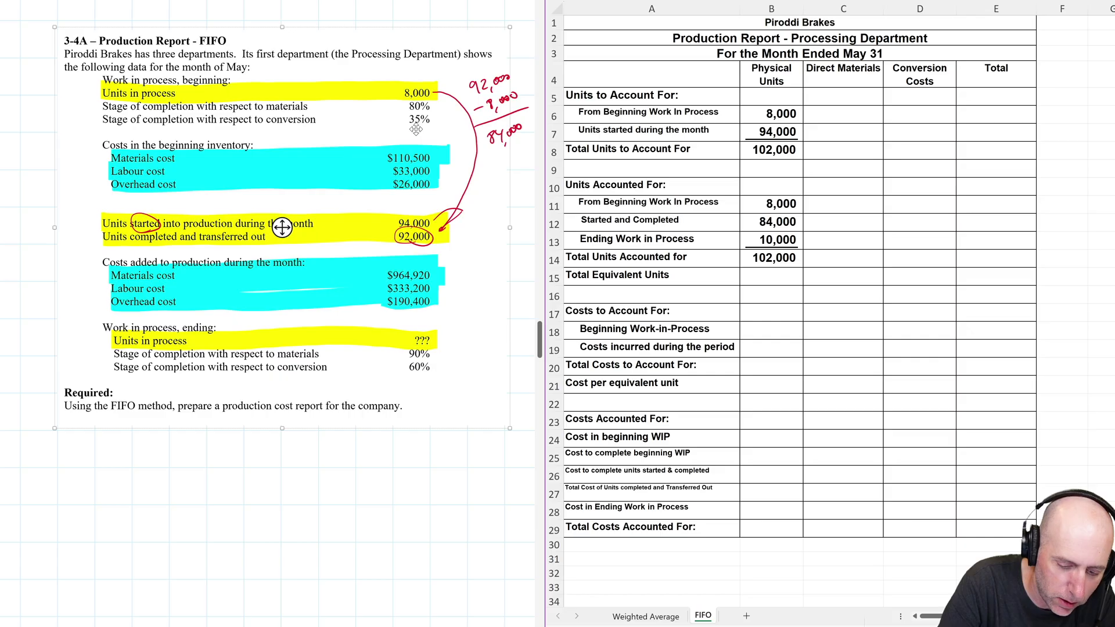
{"action": "mouse_move", "coordinate": [416, 130]}
{"action": "left_mouse_down"}
{"action": "mouse_move", "coordinate": [398, 110]}
{"action": "mouse_move", "coordinate": [412, 130]}
{"action": "left_mouse_up"}
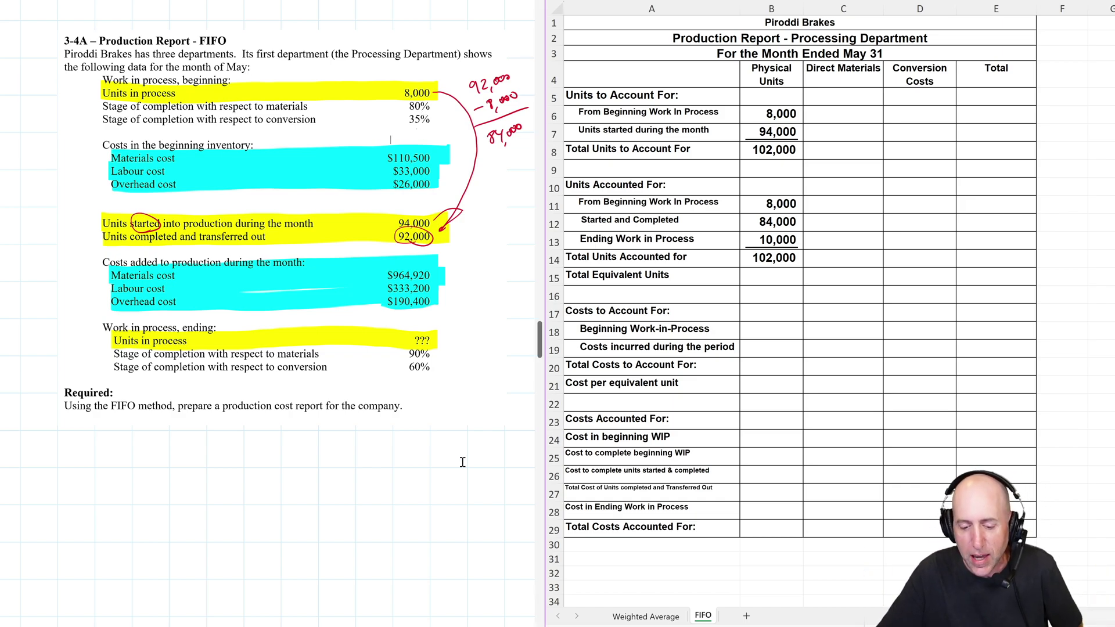
{"action": "left_click", "coordinate": [844, 223]}
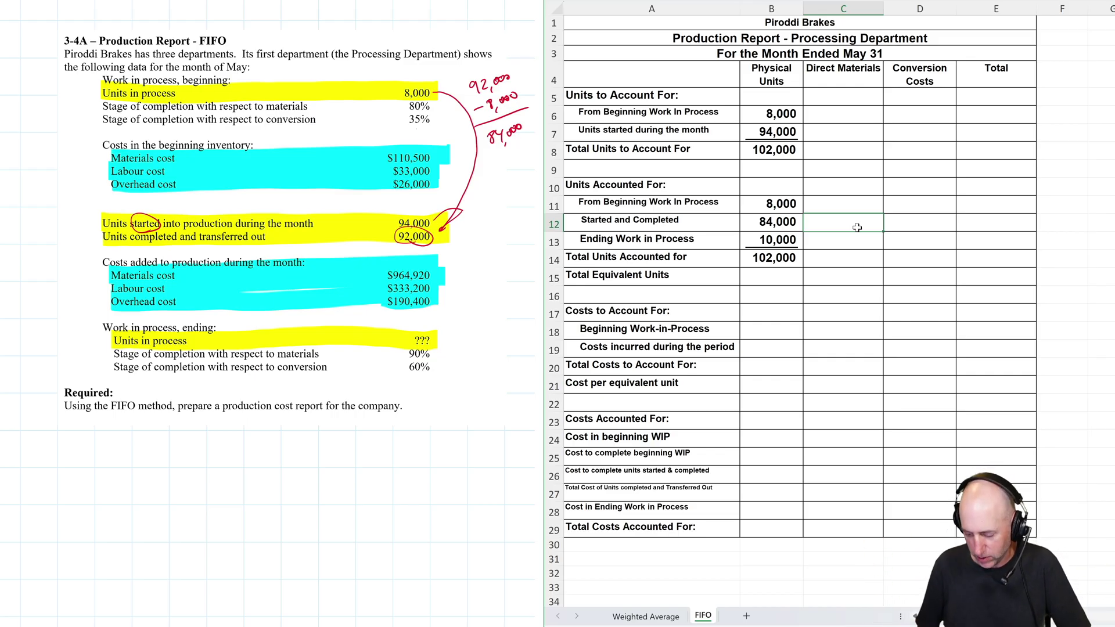
{"action": "type", "text": "84000"}
{"action": "key", "text": "Tab"}
{"action": "type", "text": "84,000"}
{"action": "key", "text": "Return"}
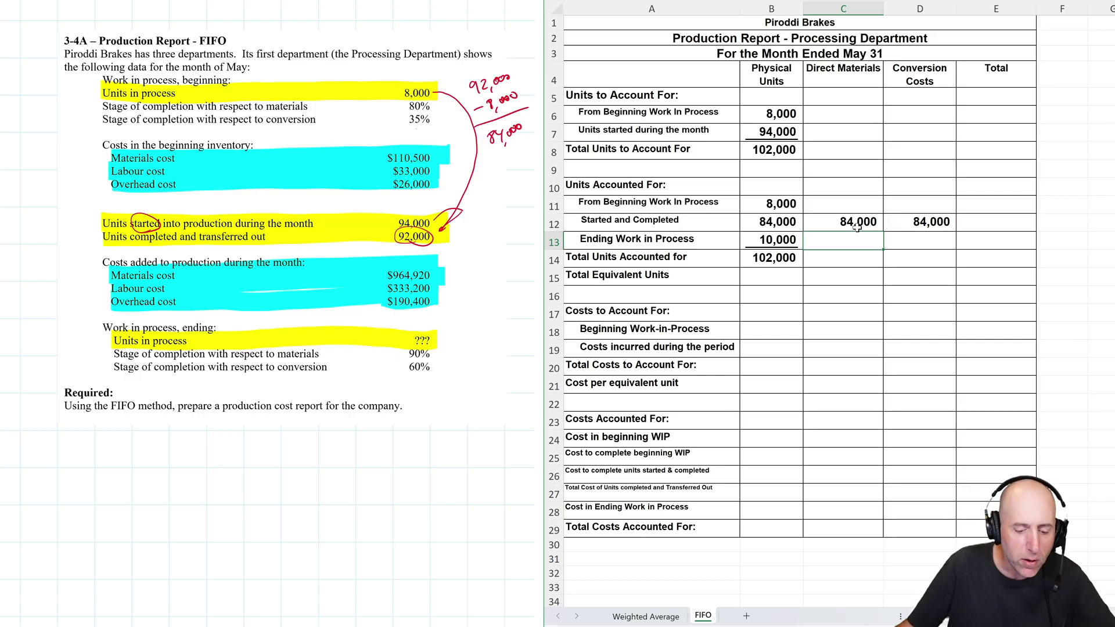
Circle 90%/60% in the notes, then enter ending WIP equivalent units of 9,000 and 6,000.
{"action": "left_click", "coordinate": [416, 375]}
{"action": "mouse_move", "coordinate": [429, 344]}
{"action": "left_mouse_down"}
{"action": "mouse_move", "coordinate": [399, 370]}
{"action": "mouse_move", "coordinate": [409, 377]}
{"action": "left_mouse_up"}
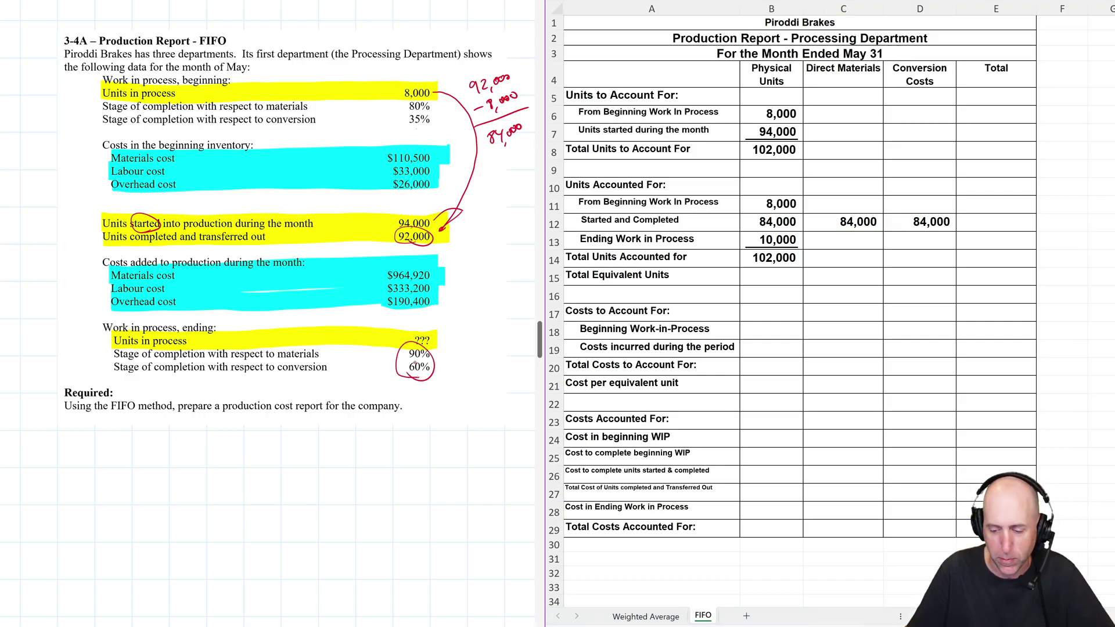
{"action": "left_click", "coordinate": [827, 247]}
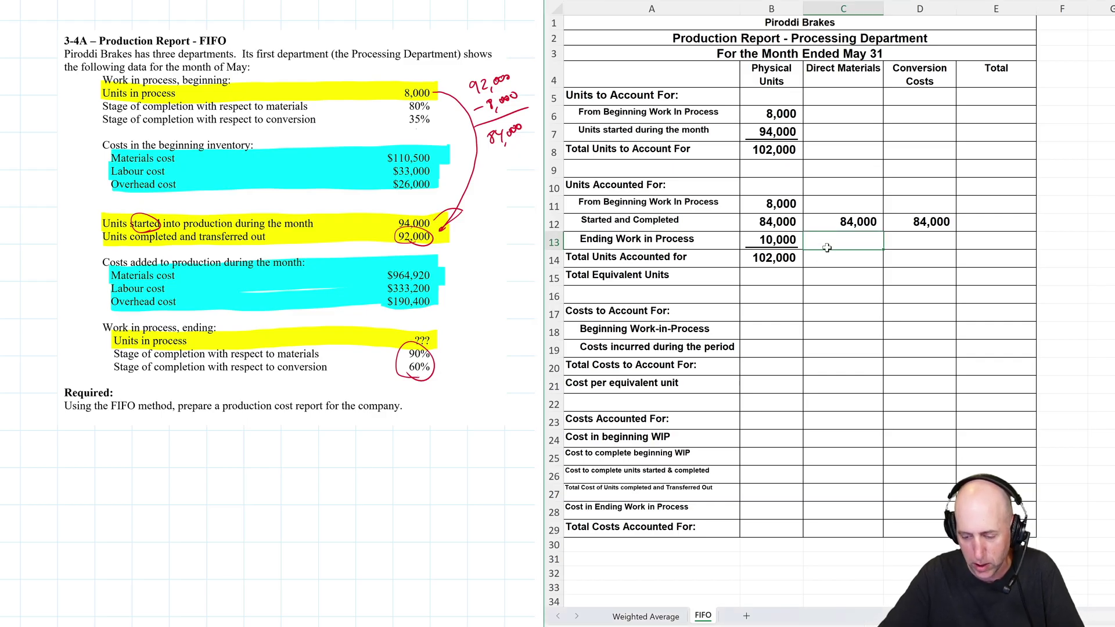
{"action": "type", "text": "9000"}
{"action": "key", "text": "Tab"}
{"action": "left_click", "coordinate": [827, 247]}
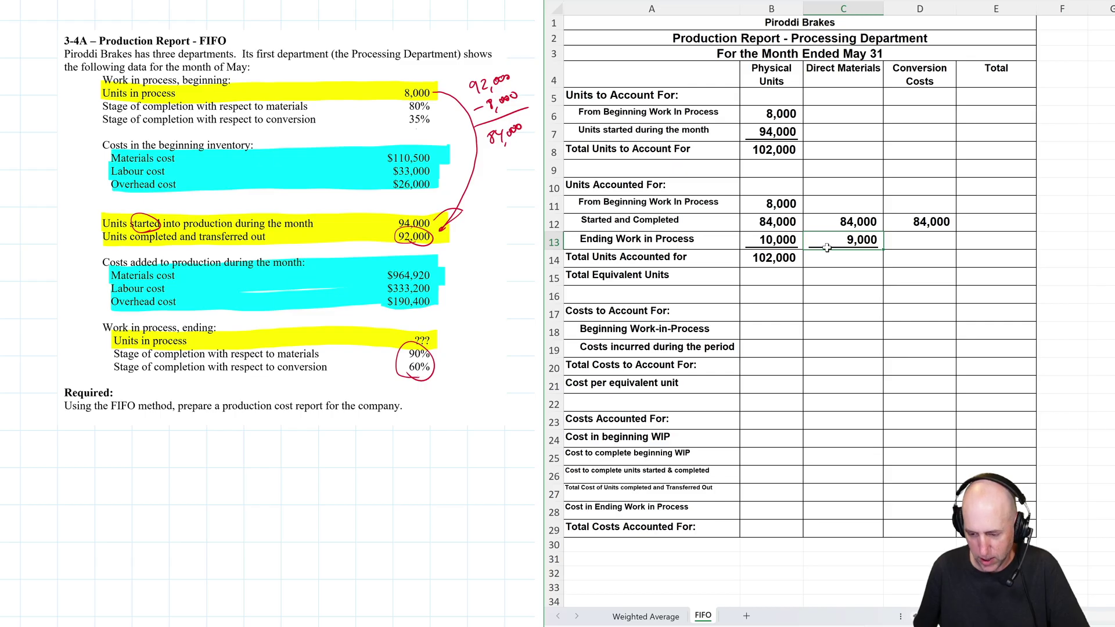
{"action": "key", "text": "Tab"}
{"action": "type", "text": "6000"}
{"action": "key", "text": "Return"}
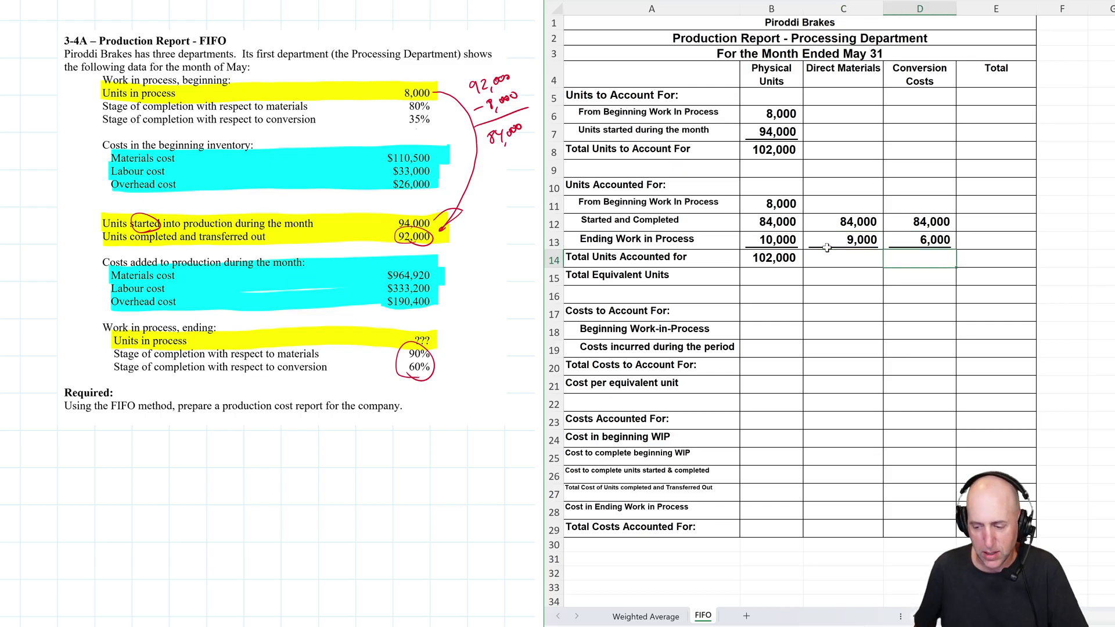
{"action": "left_click", "coordinate": [858, 201]}
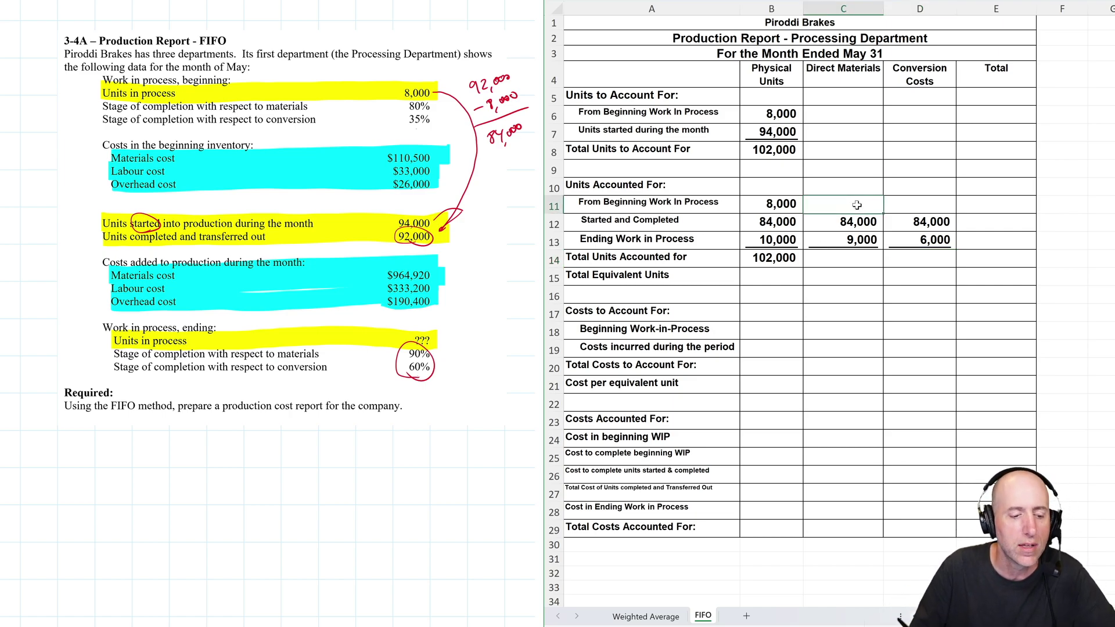
Circle the 80% and 35% completion figures in red and note 20% materials remaining.
{"action": "left_click", "coordinate": [406, 110]}
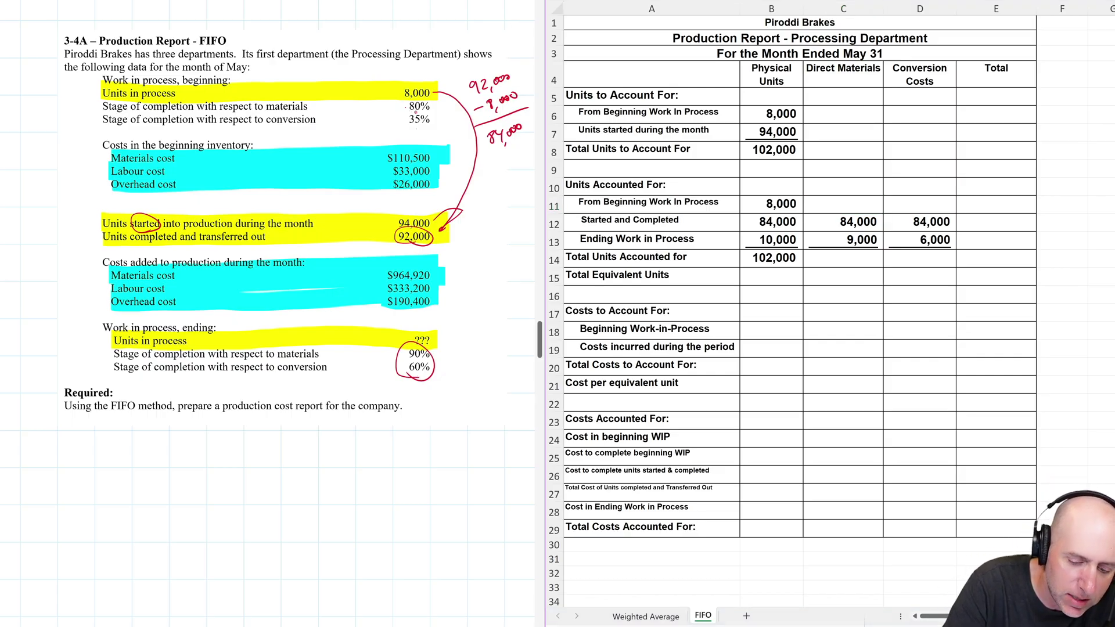
{"action": "left_click_drag", "start_coordinate": [402, 101], "coordinate": [405, 100]}
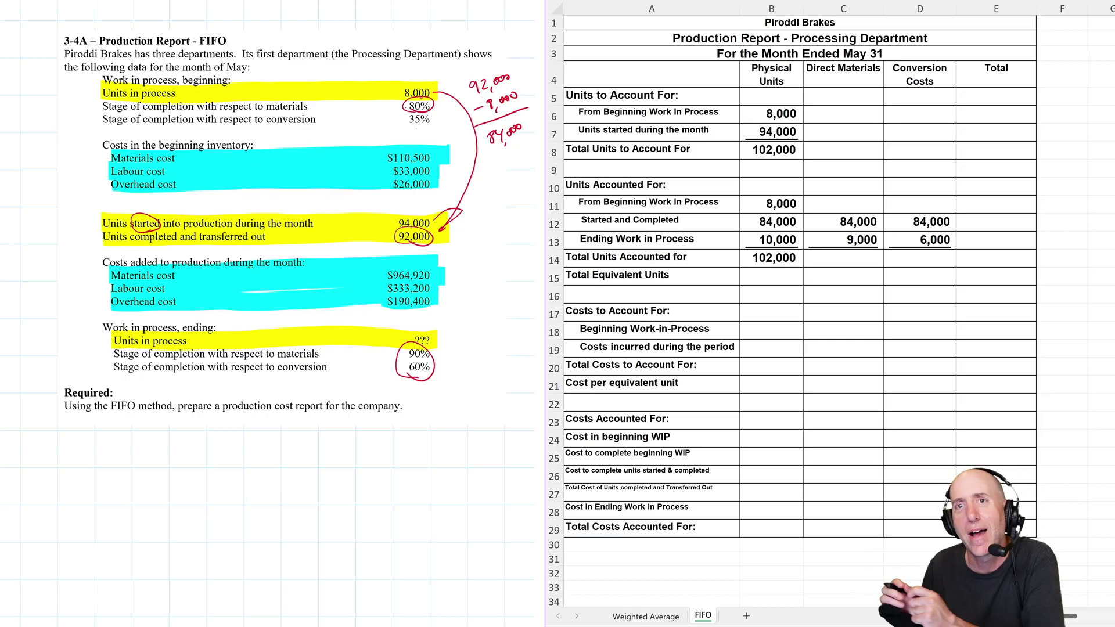
{"action": "mouse_move", "coordinate": [402, 107]}
{"action": "left_mouse_down"}
{"action": "mouse_move", "coordinate": [375, 113]}
{"action": "mouse_move", "coordinate": [382, 105]}
{"action": "left_mouse_up"}
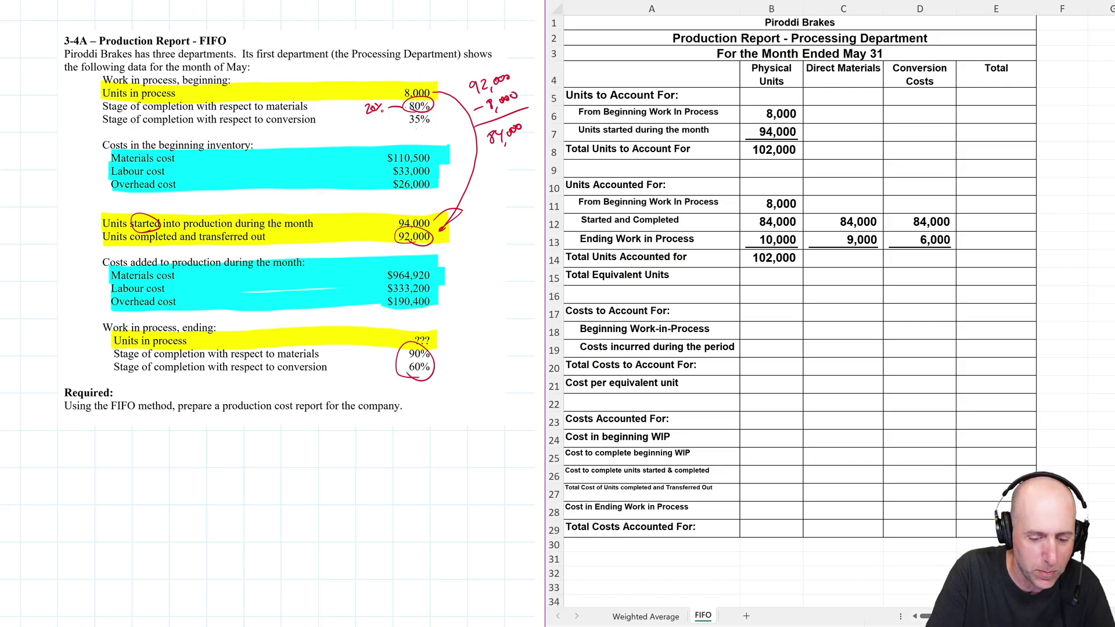
{"action": "mouse_move", "coordinate": [401, 122]}
{"action": "left_mouse_down"}
{"action": "mouse_move", "coordinate": [433, 115]}
{"action": "mouse_move", "coordinate": [362, 126]}
{"action": "mouse_move", "coordinate": [372, 128]}
{"action": "left_mouse_up"}
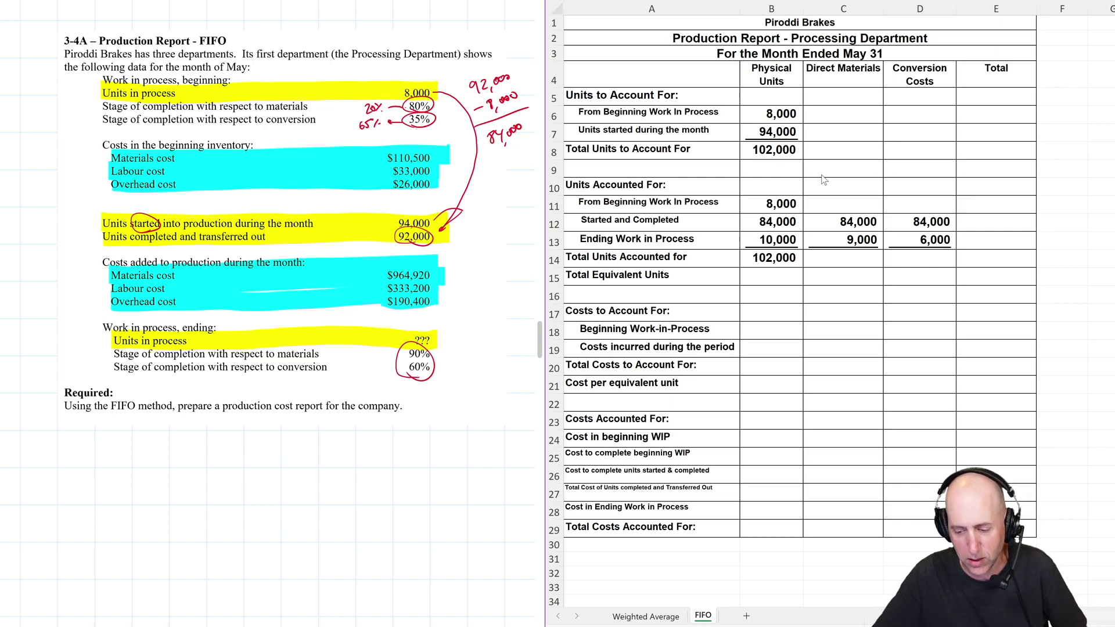
Enter =B11*20% in C11 for 1,600 beginning WIP materials equivalent units.
{"action": "left_click", "coordinate": [859, 204]}
{"action": "type", "text": "="}
{"action": "left_click", "coordinate": [776, 208]}
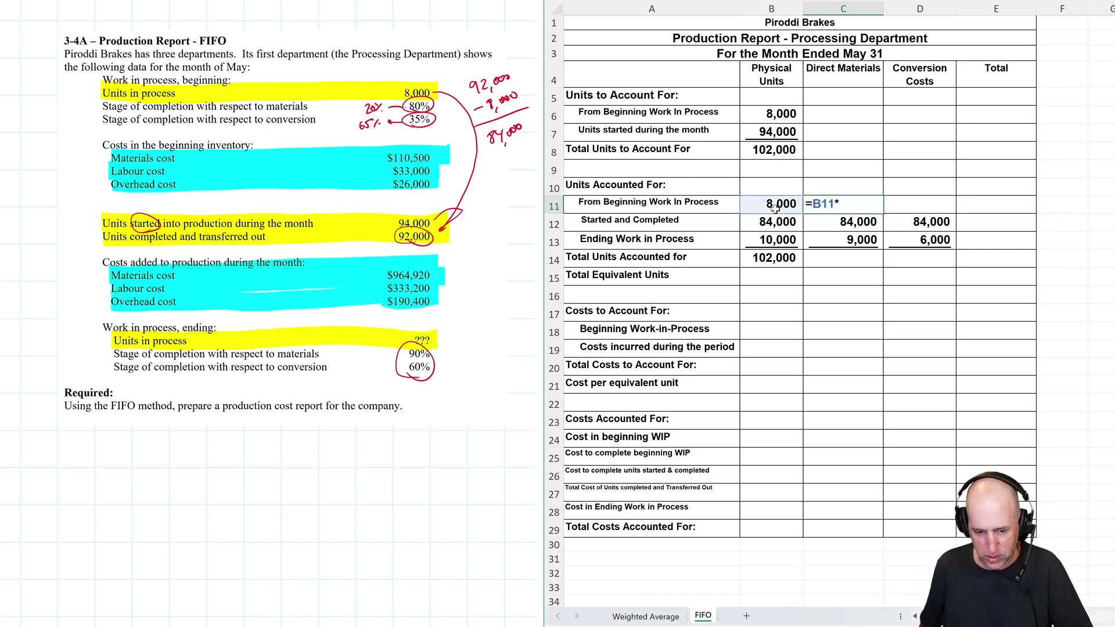
{"action": "type", "text": "*.2"}
{"action": "key", "text": "BackSpace"}
{"action": "key", "text": "BackSpace"}
{"action": "type", "text": "20%"}
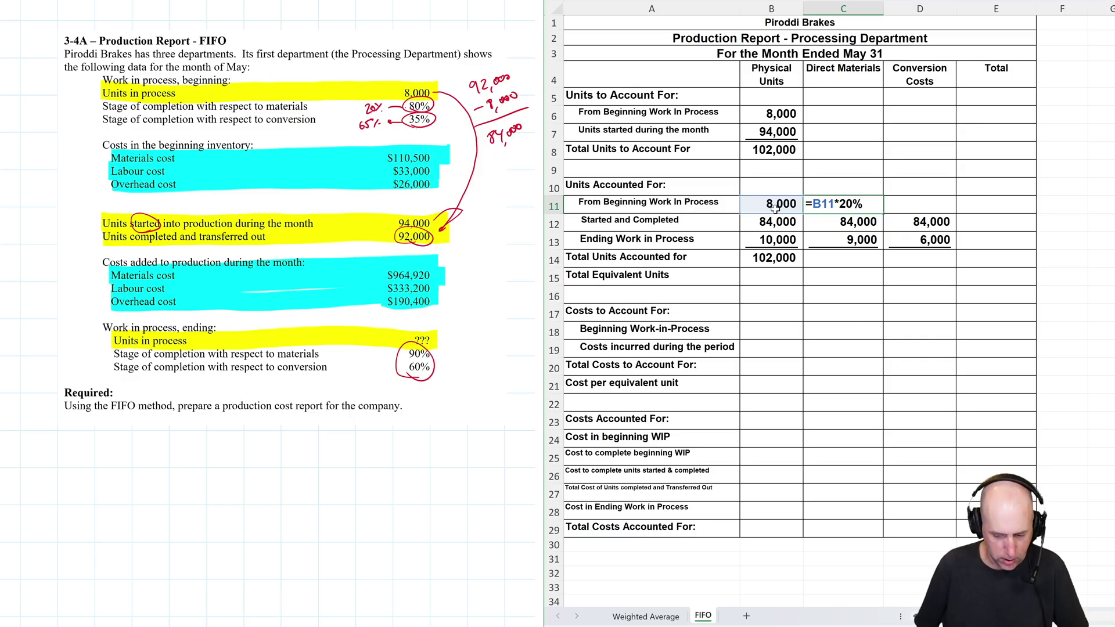
{"action": "key", "text": "Tab"}
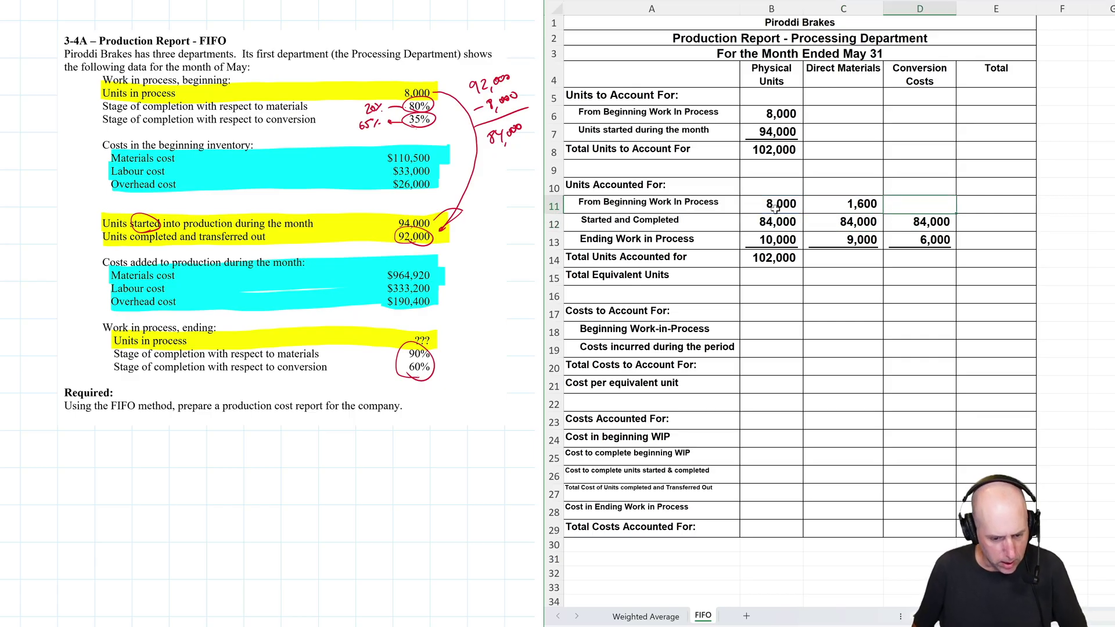
Enter =8000*65% in D11 for 5,200 beginning WIP conversion equivalent units.
{"action": "type", "text": "8000*"}
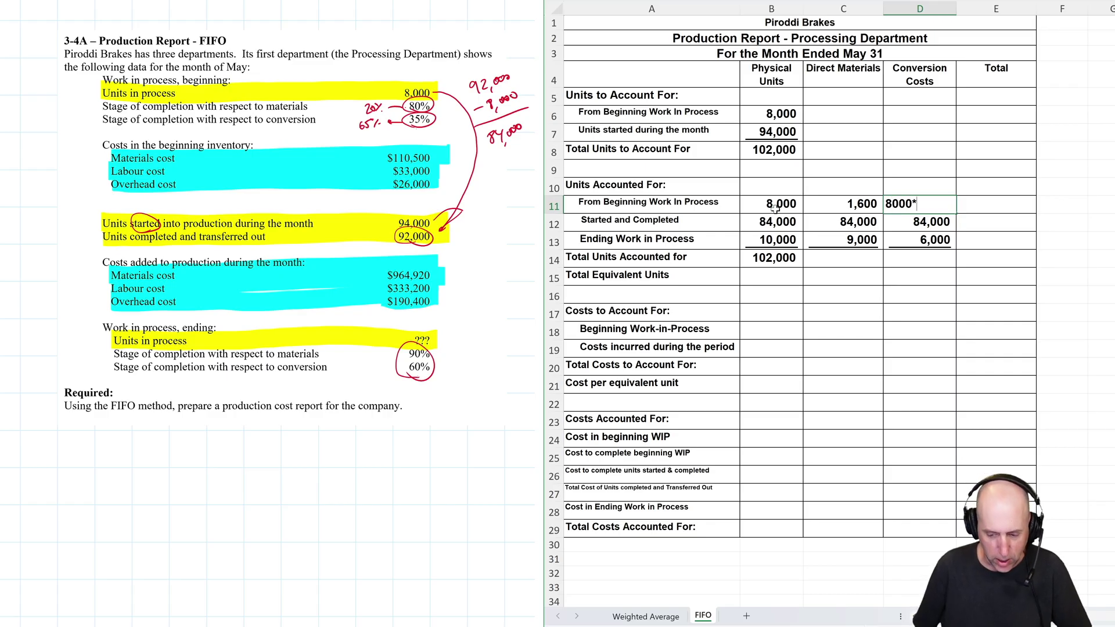
{"action": "key", "text": "BackSpace"}
{"action": "key", "text": "BackSpace"}
{"action": "key", "text": "BackSpace"}
{"action": "key", "text": "BackSpace"}
{"action": "key", "text": "BackSpace"}
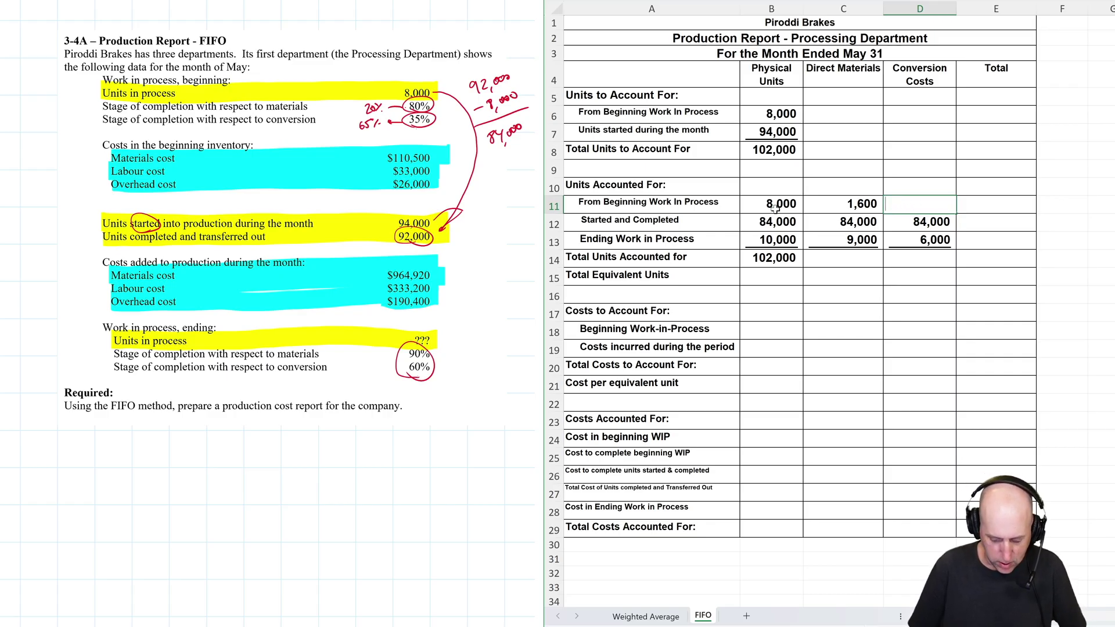
{"action": "type", "text": "=8000"}
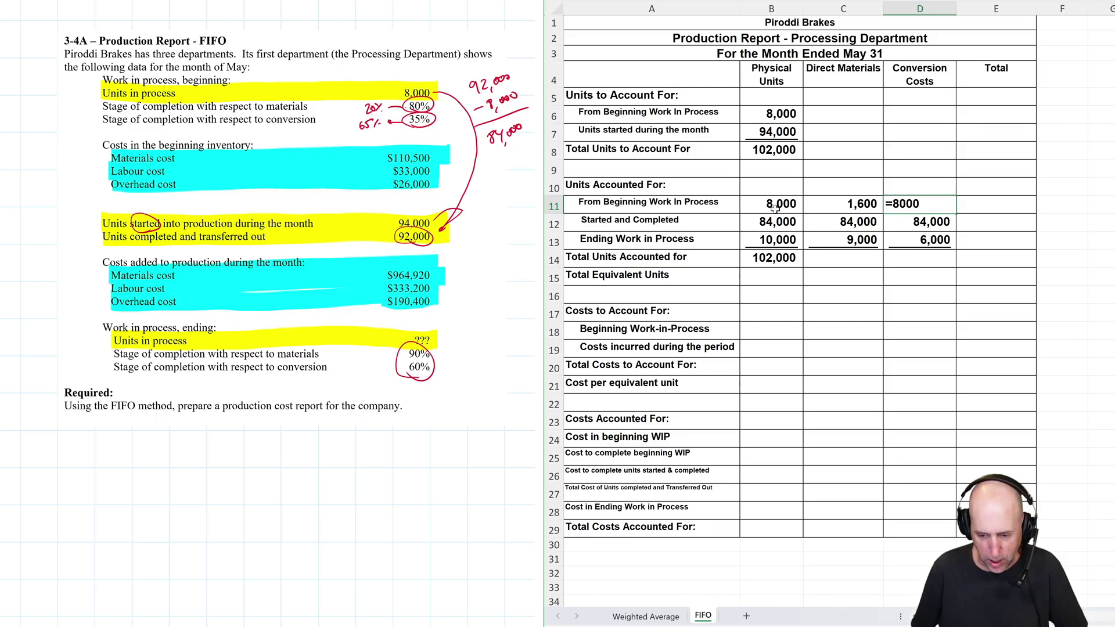
{"action": "type", "text": "*65%"}
{"action": "key", "text": "Return"}
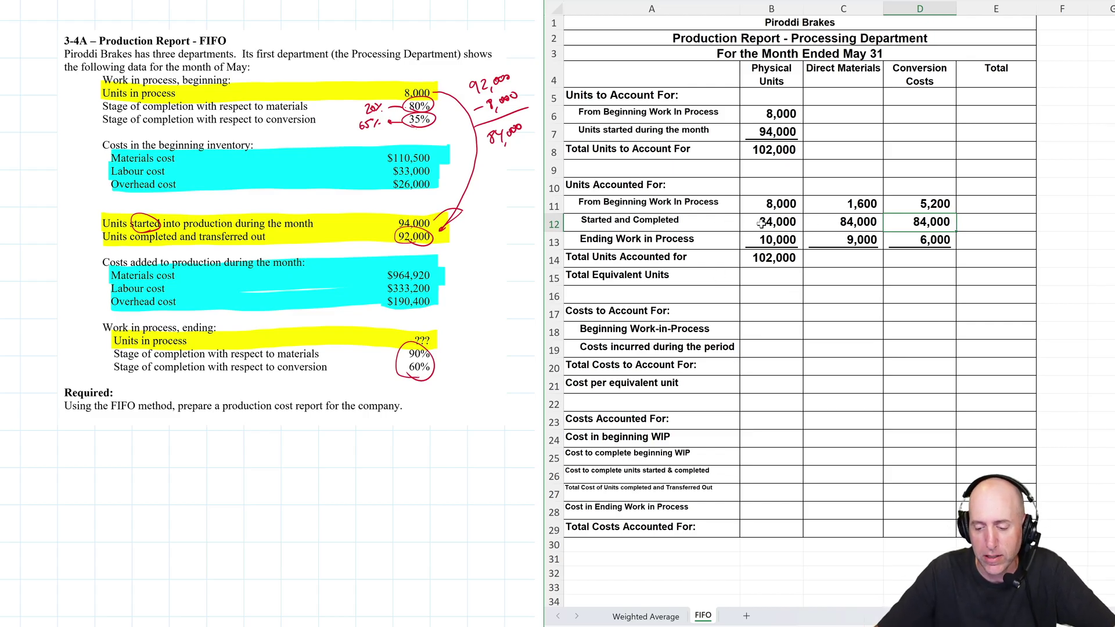
{"action": "left_click_drag", "start_coordinate": [761, 224], "coordinate": [934, 219]}
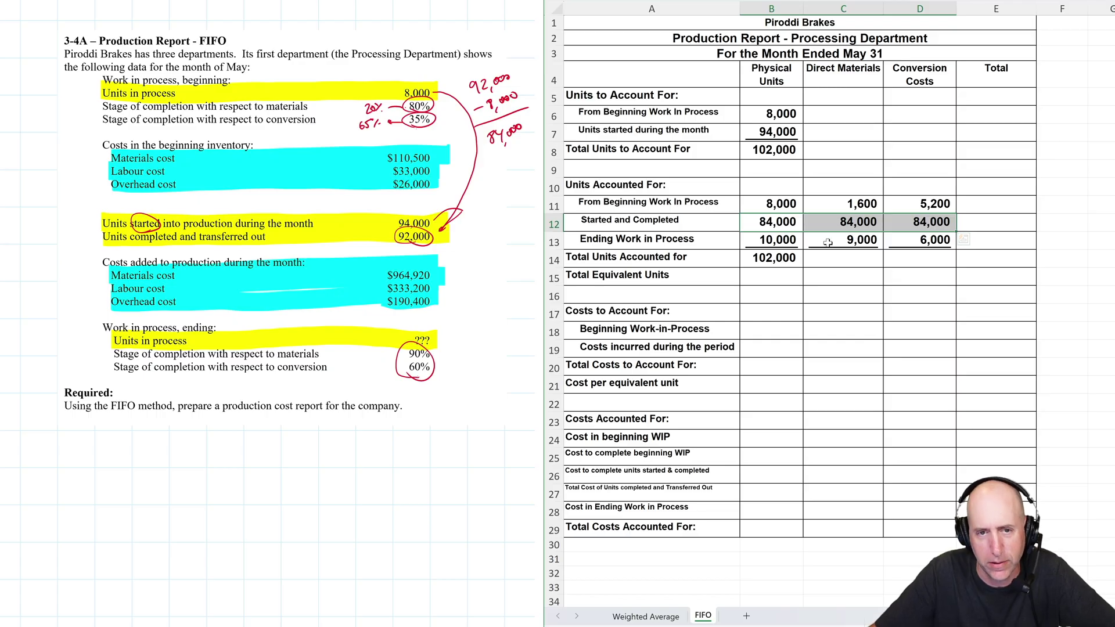
Sum C11, C12 and C13 into a 94,600 direct materials equivalent-unit total in C15.
{"action": "left_click_drag", "start_coordinate": [782, 244], "coordinate": [891, 243]}
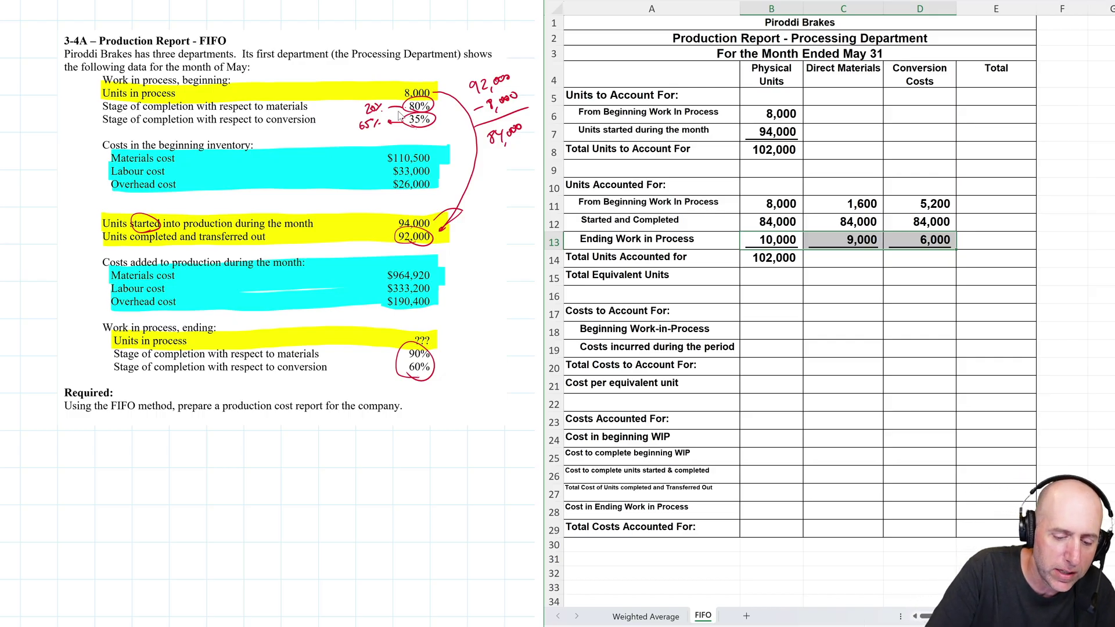
{"action": "mouse_move", "coordinate": [409, 104]}
{"action": "left_mouse_down"}
{"action": "mouse_move", "coordinate": [405, 122]}
{"action": "mouse_move", "coordinate": [392, 104]}
{"action": "mouse_move", "coordinate": [387, 119]}
{"action": "left_mouse_up"}
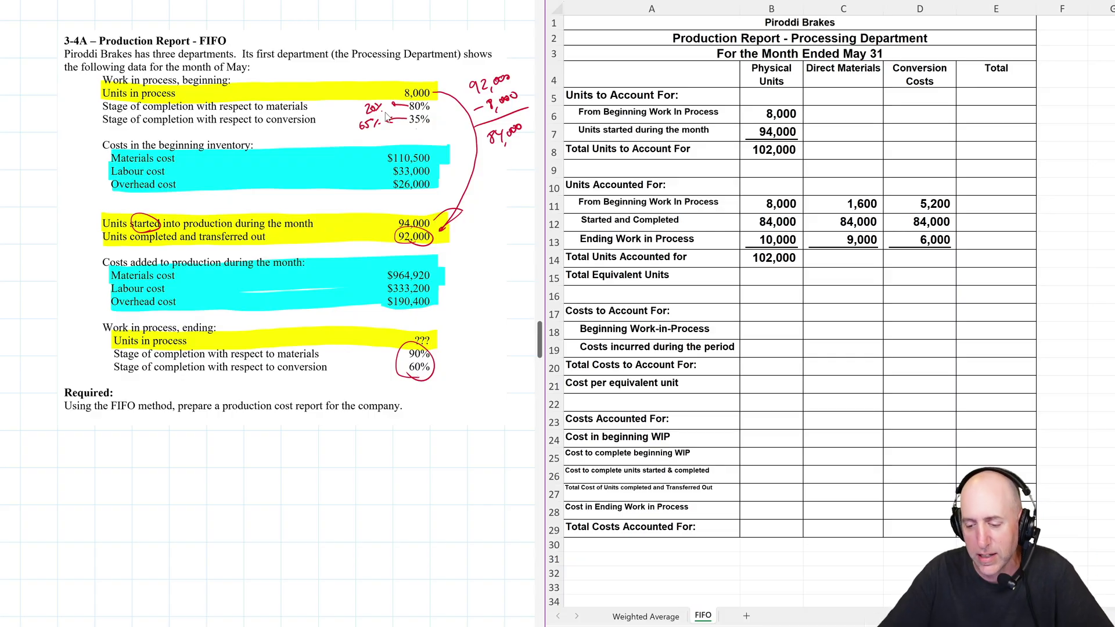
{"action": "left_click_drag", "start_coordinate": [772, 240], "coordinate": [923, 240]}
{"action": "left_click", "coordinate": [864, 278]}
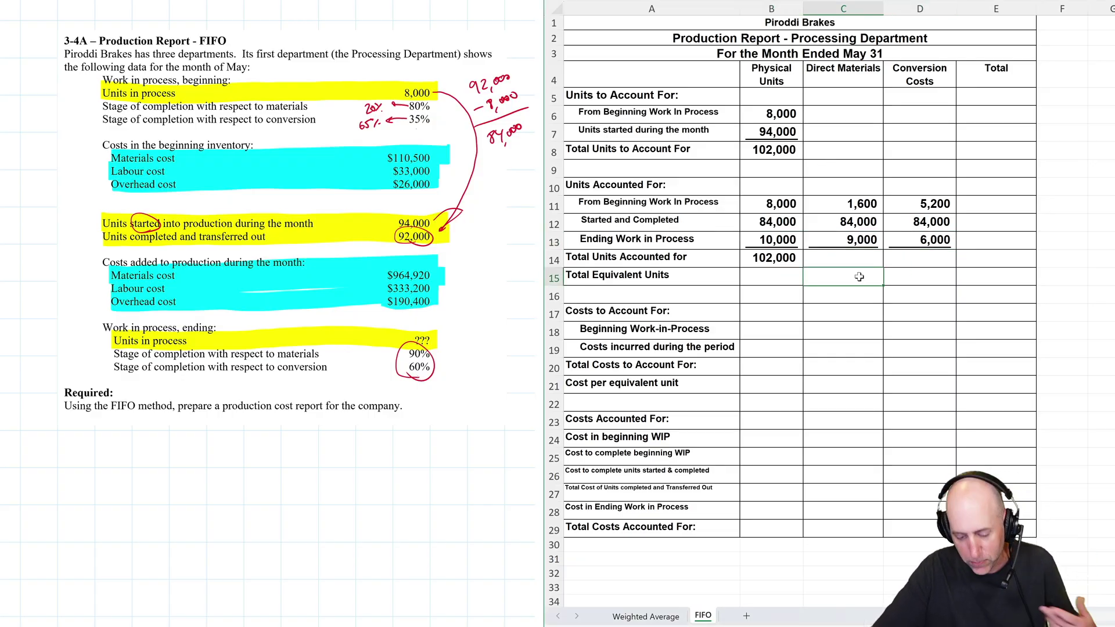
{"action": "type", "text": "+"}
{"action": "left_click", "coordinate": [852, 200]}
{"action": "type", "text": "+"}
{"action": "left_click", "coordinate": [865, 221]}
{"action": "type", "text": "+"}
{"action": "left_click", "coordinate": [874, 239]}
{"action": "key", "text": "Return"}
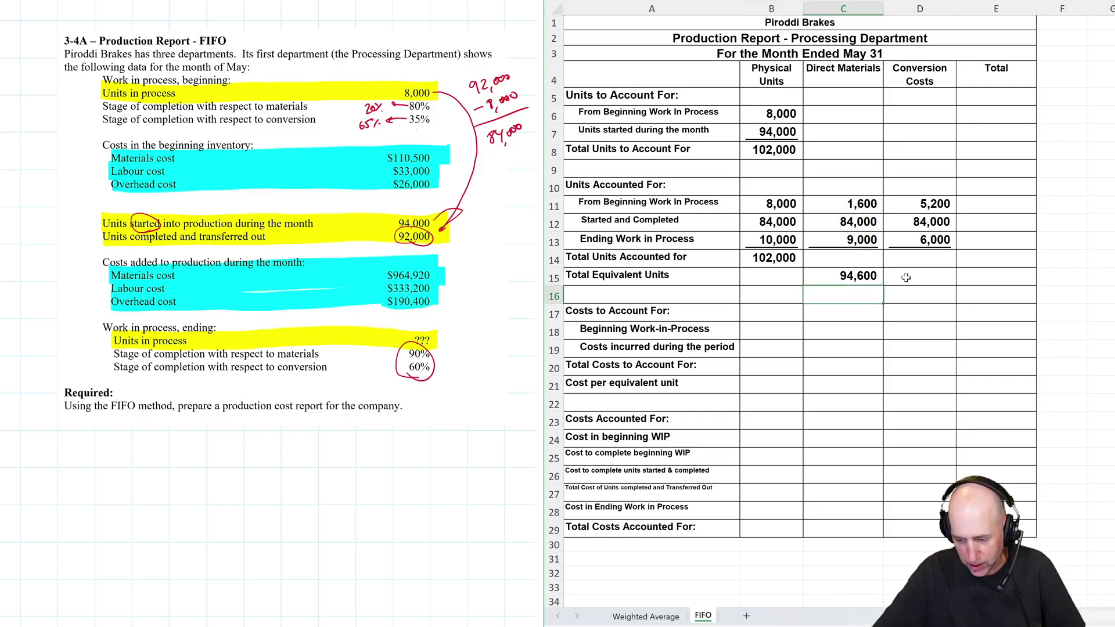
Sum D11, D12 and D13 into a 95,200 conversion-cost equivalent-unit total in D15.
{"action": "left_click", "coordinate": [905, 276]}
{"action": "type", "text": "+"}
{"action": "left_click", "coordinate": [934, 206]}
{"action": "type", "text": "+"}
{"action": "left_click", "coordinate": [932, 224]}
{"action": "type", "text": "+"}
{"action": "left_click", "coordinate": [932, 240]}
{"action": "key", "text": "Return"}
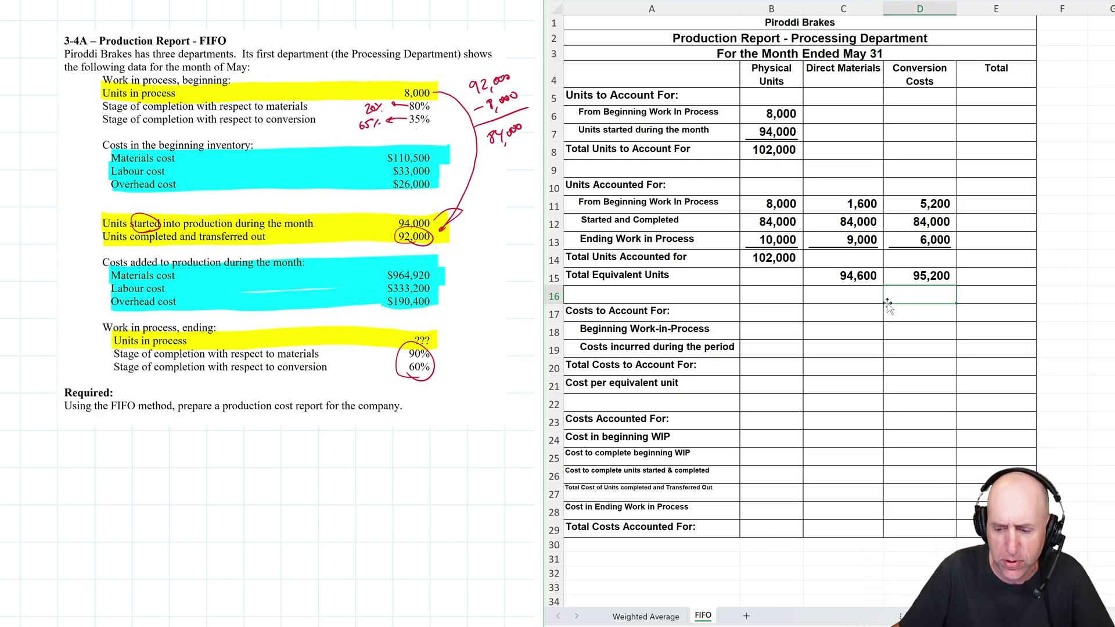
Clear the old entries from the costs to account for area.
{"action": "left_click", "coordinate": [838, 326]}
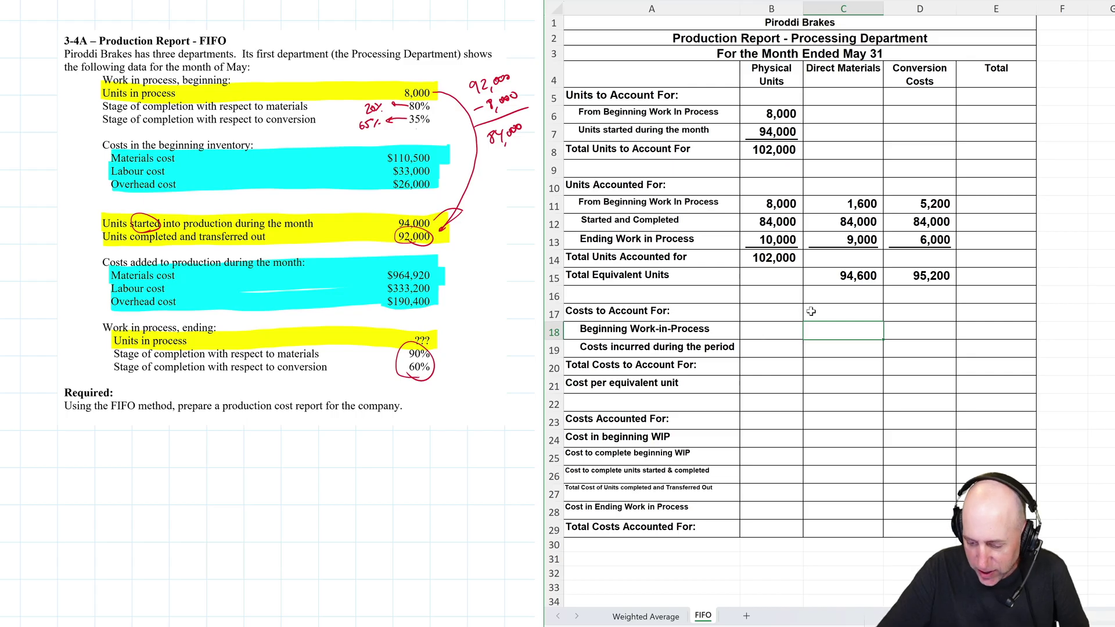
{"action": "left_click_drag", "start_coordinate": [876, 312], "coordinate": [894, 365]}
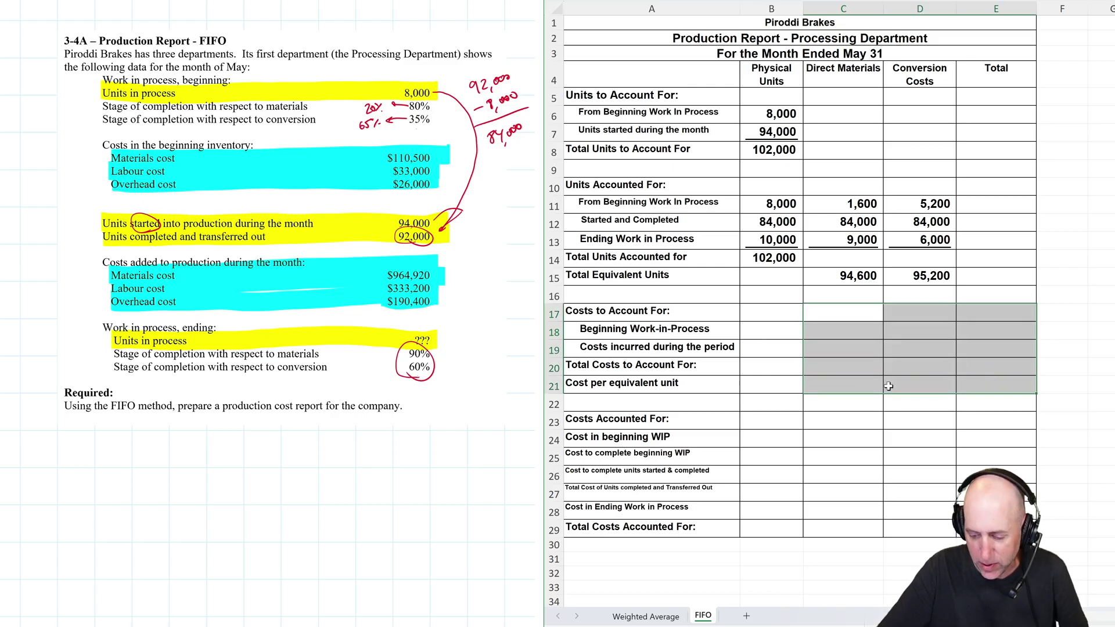
{"action": "left_click", "coordinate": [840, 387]}
{"action": "left_click", "coordinate": [835, 330]}
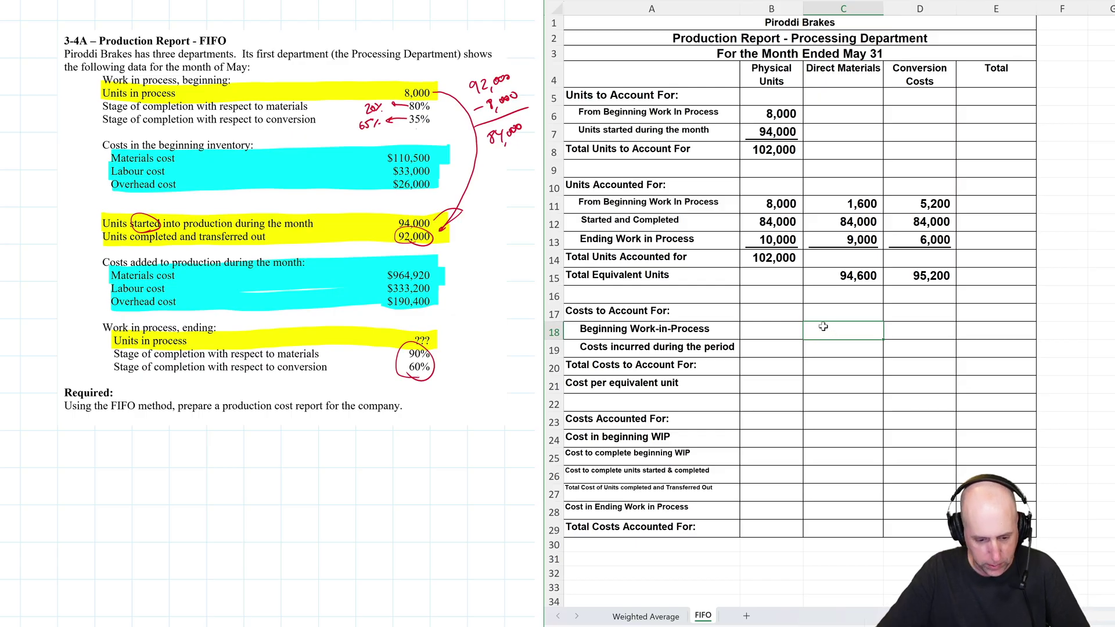
Enter beginning WIP costs of $110,500 for materials and $59,000 for conversion.
{"action": "type", "text": "="}
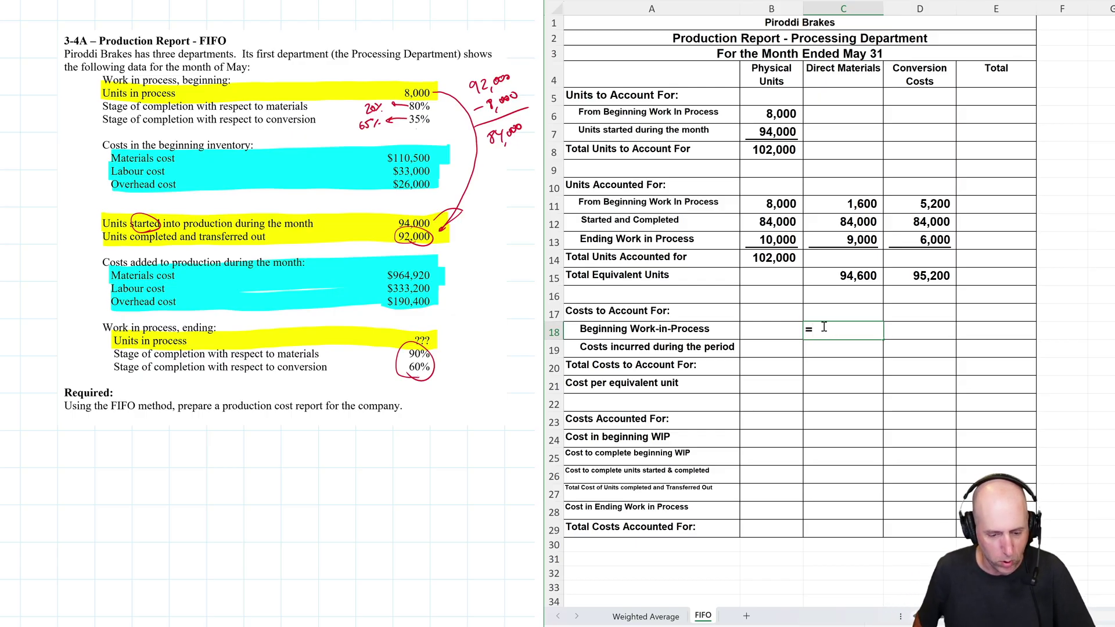
{"action": "type", "text": "110500"}
{"action": "key", "text": "Return"}
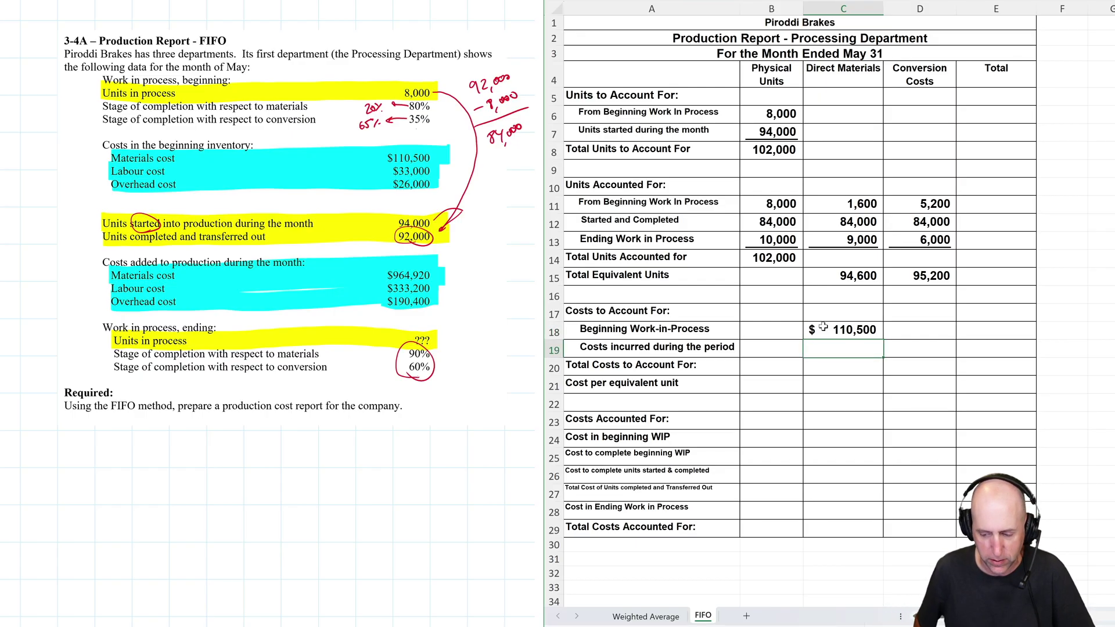
{"action": "key", "text": "Right"}
{"action": "key", "text": "Up"}
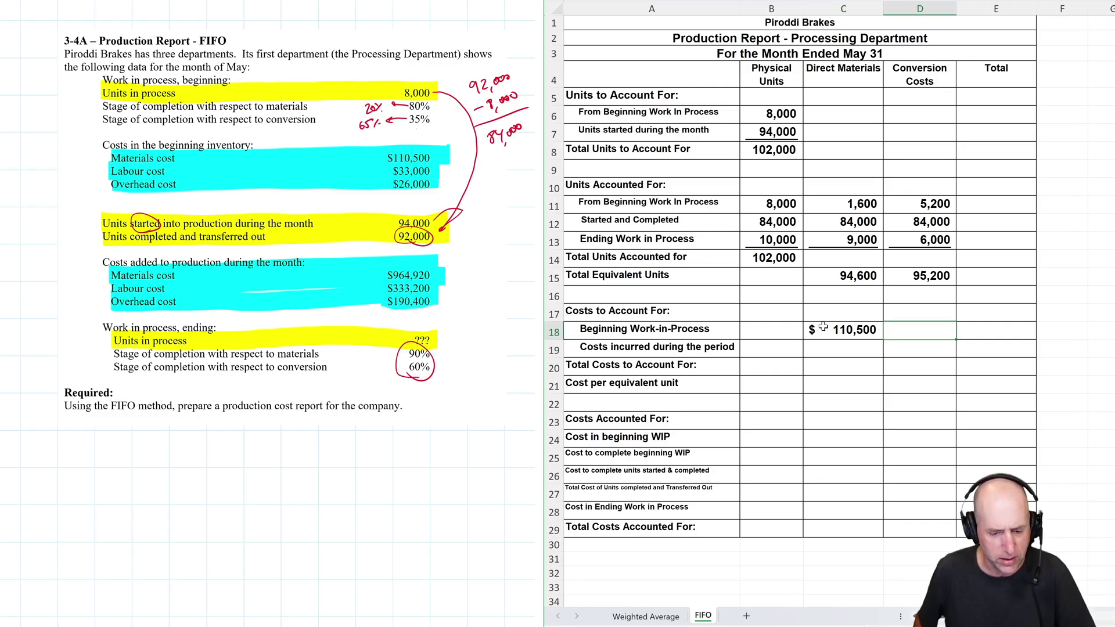
{"action": "type", "text": "=33000"}
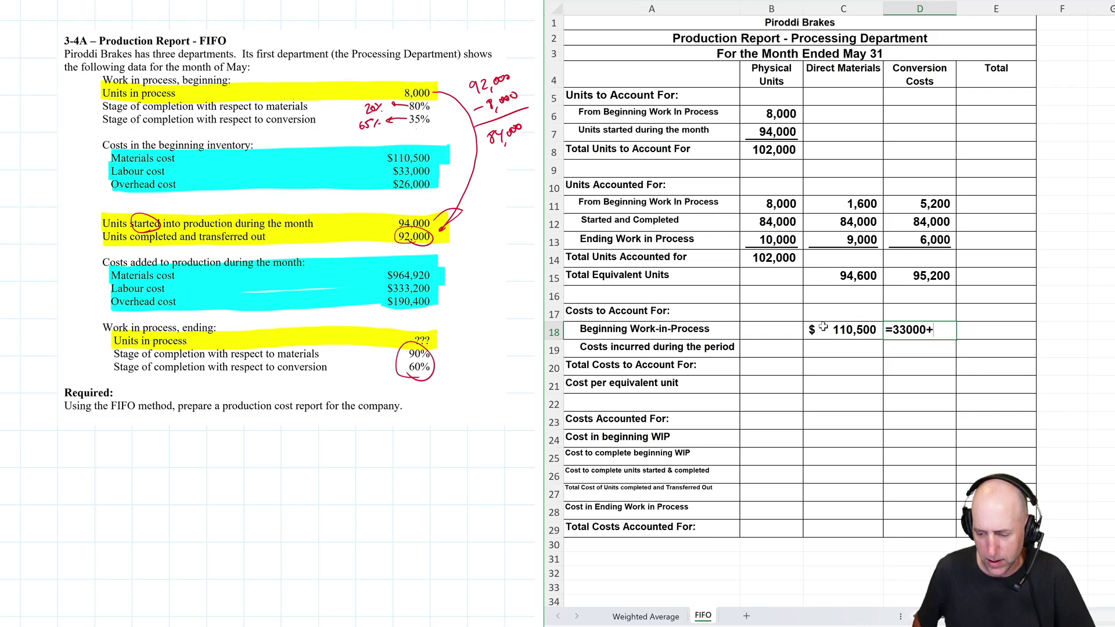
{"action": "type", "text": "+26000"}
{"action": "key", "text": "Return"}
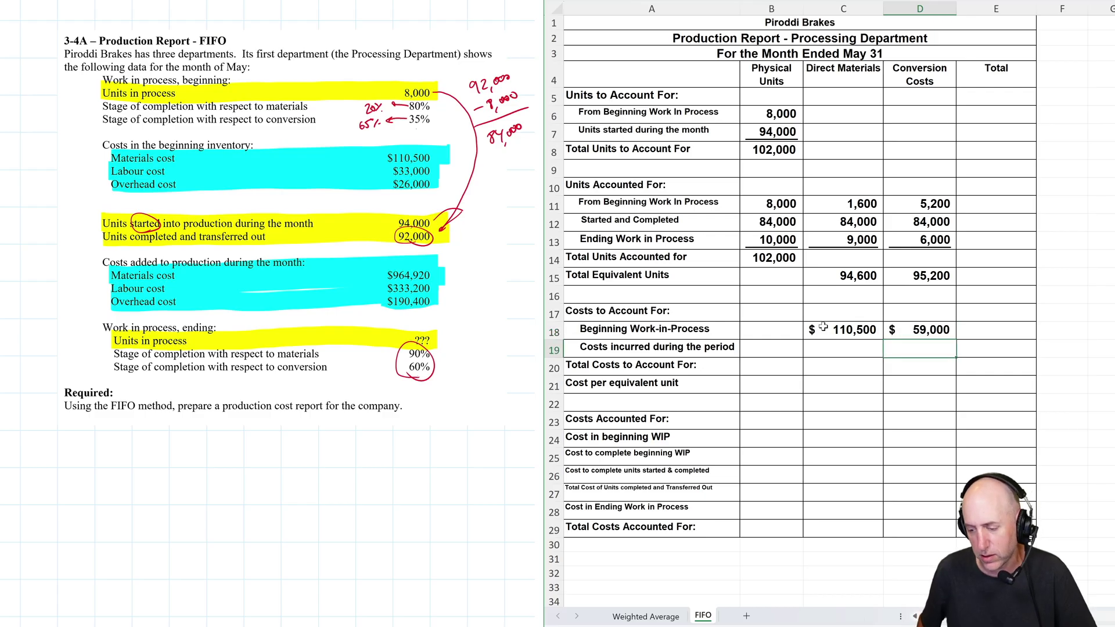
Enter period costs of 964,920 for materials and =333200+190400 (523,600) for conversion.
{"action": "key", "text": "Left"}
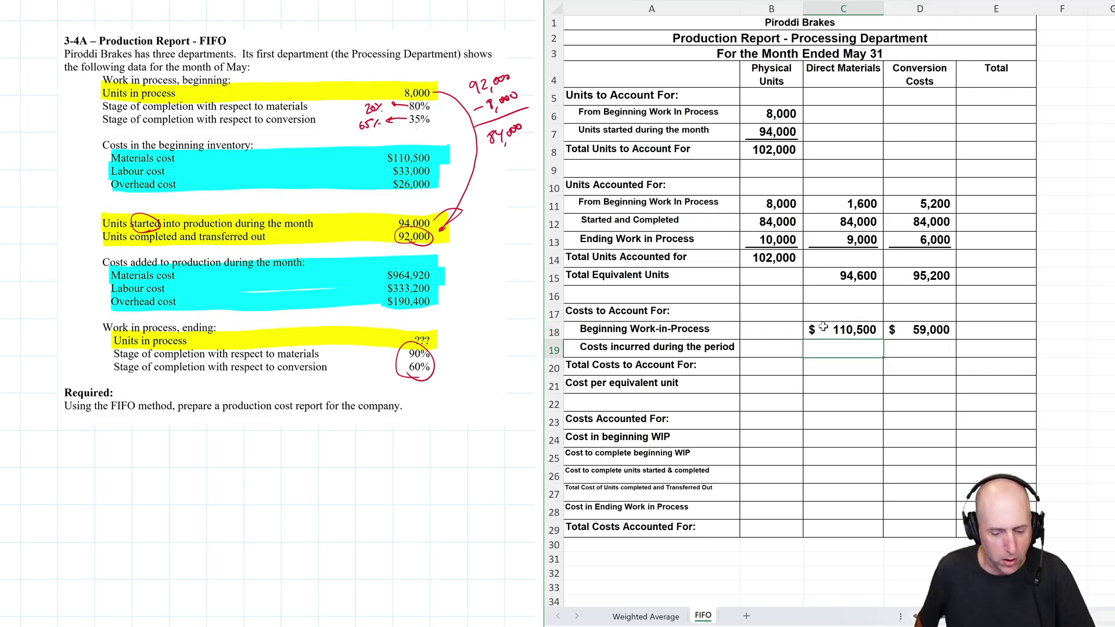
{"action": "type", "text": "=964920"}
{"action": "key", "text": "Return"}
{"action": "key", "text": "Right"}
{"action": "key", "text": "Up"}
{"action": "type", "text": "="}
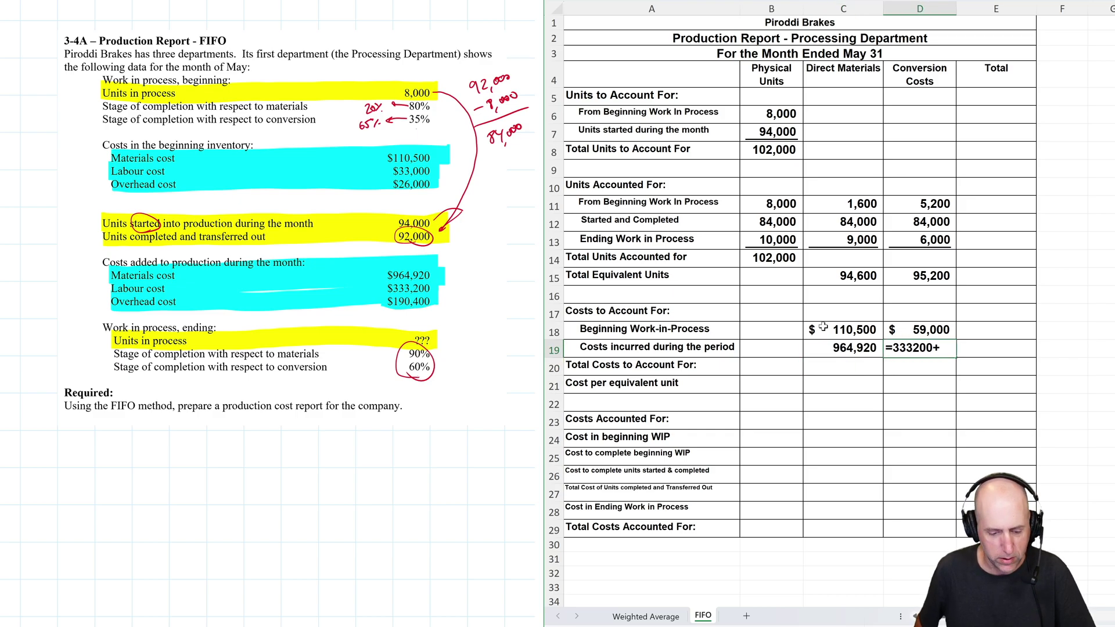
{"action": "type", "text": "333200+1904"}
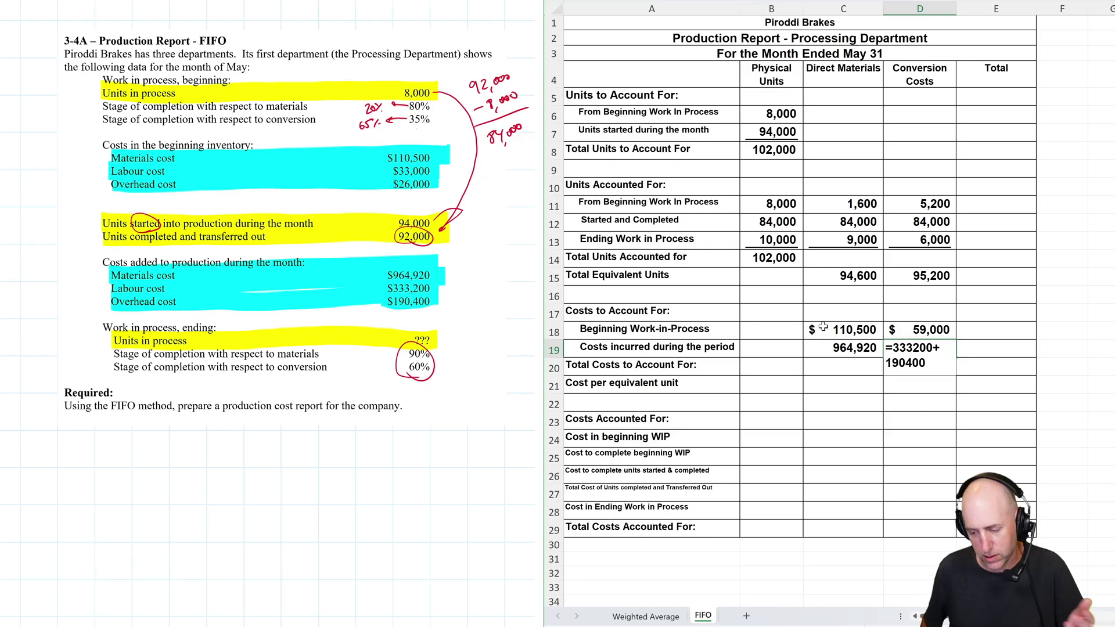
{"action": "type", "text": "00"}
{"action": "key", "text": "Return"}
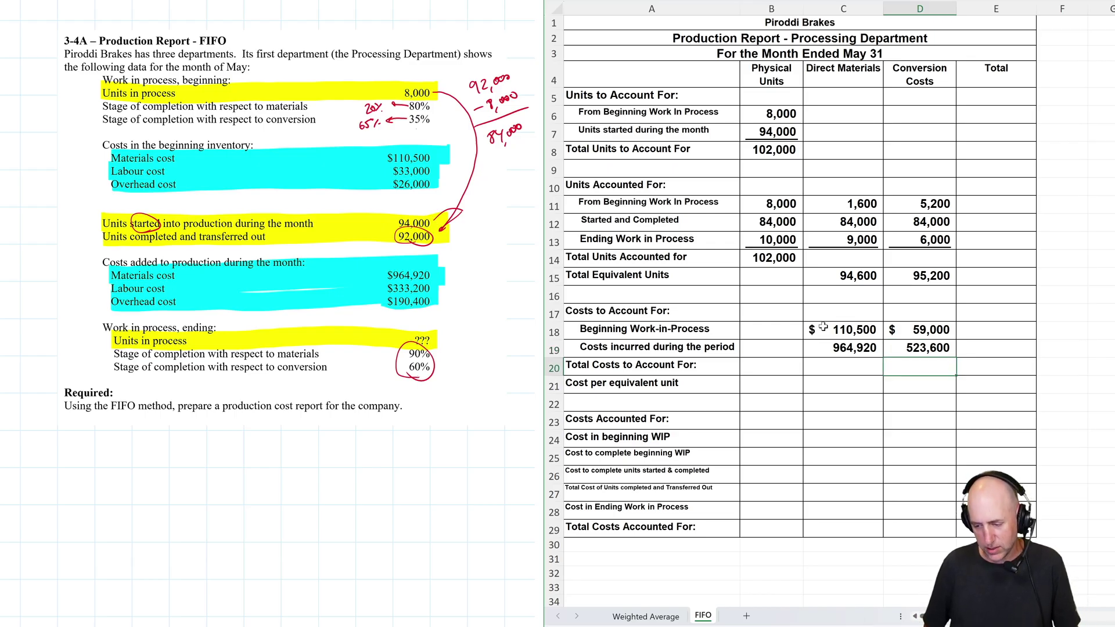
{"action": "key", "text": "Left"}
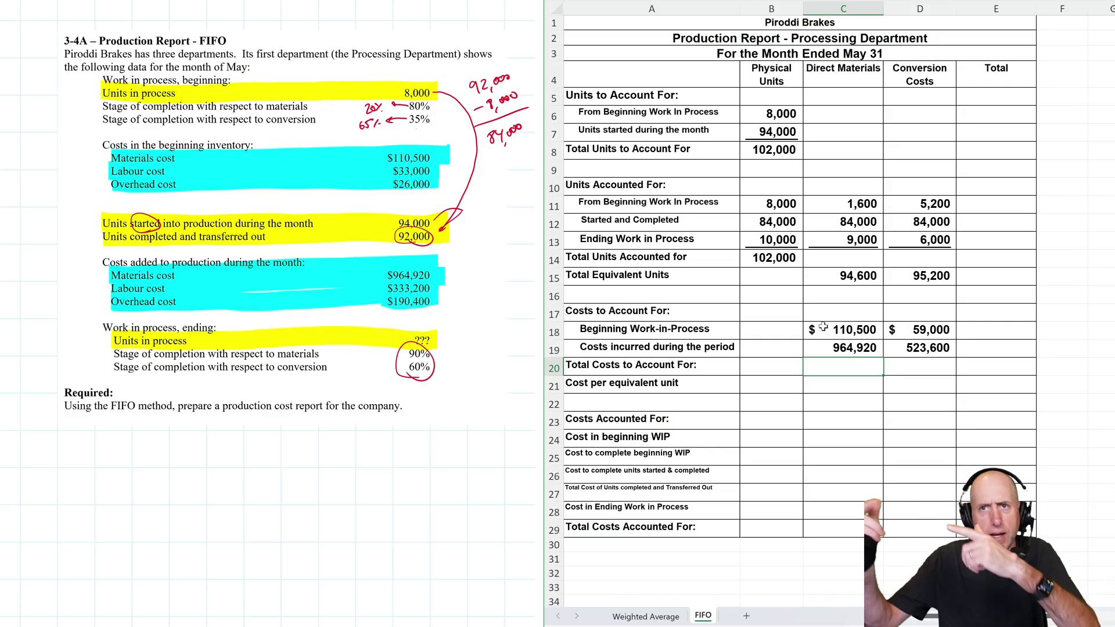
Total the beginning WIP row ($169,500) and the costs incurred row (1,488,520) in column E.
{"action": "left_click", "coordinate": [1008, 328]}
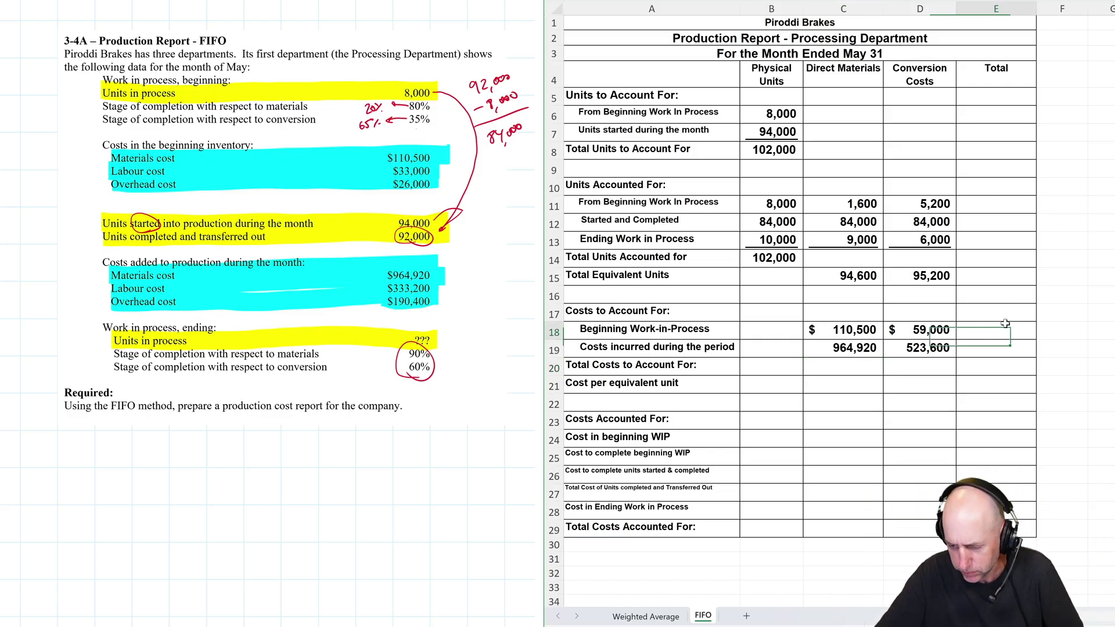
{"action": "type", "text": "+"}
{"action": "left_click", "coordinate": [854, 330]}
{"action": "type", "text": "+"}
{"action": "left_click", "coordinate": [949, 330]}
{"action": "key", "text": "Return"}
{"action": "type", "text": "+"}
{"action": "left_click", "coordinate": [858, 347]}
{"action": "type", "text": "+"}
{"action": "left_click", "coordinate": [930, 347]}
{"action": "key", "text": "Return"}
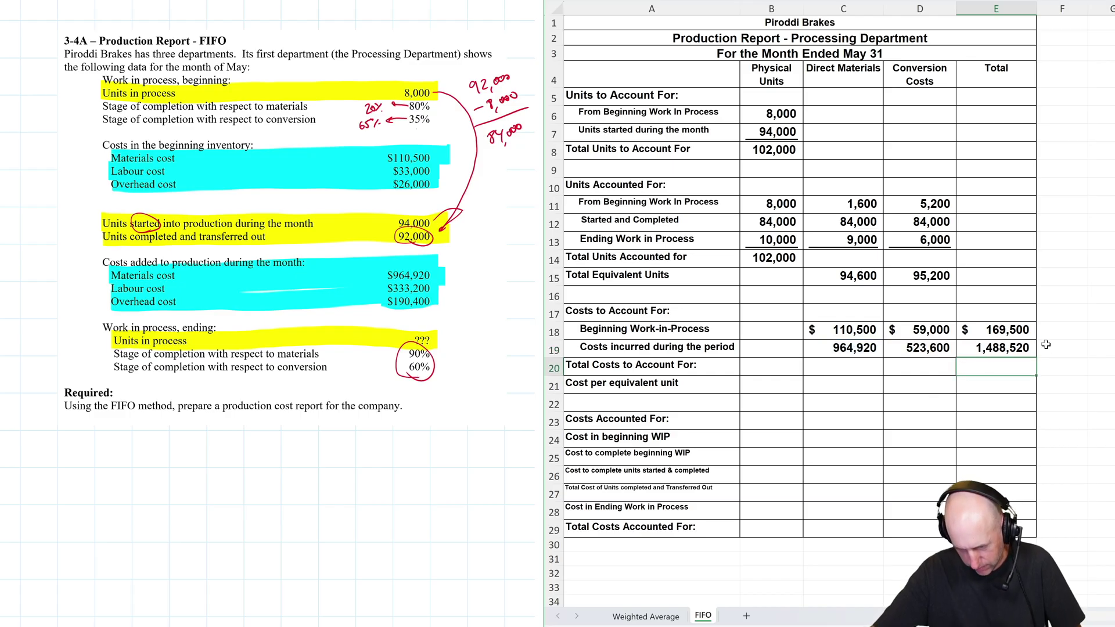
Sum materials (1,075,420) and conversion (582,600) costs to account for in row 20.
{"action": "left_click", "coordinate": [857, 368]}
{"action": "type", "text": "+"}
{"action": "left_click", "coordinate": [854, 336]}
{"action": "type", "text": "+"}
{"action": "left_click", "coordinate": [857, 347]}
{"action": "key", "text": "Return"}
{"action": "left_click", "coordinate": [906, 366]}
{"action": "type", "text": "+"}
{"action": "left_click", "coordinate": [923, 334]}
{"action": "type", "text": "+"}
{"action": "left_click", "coordinate": [922, 347]}
{"action": "key", "text": "Return"}
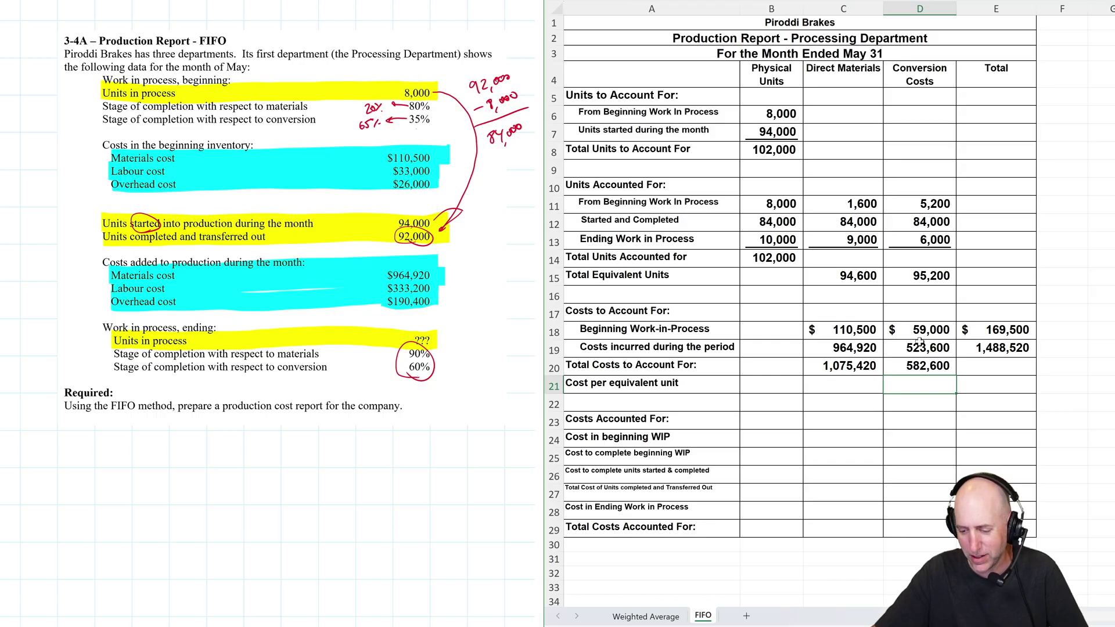
Add the grand total of 1,658,020 in E20 as E18 plus E19.
{"action": "left_click", "coordinate": [990, 369]}
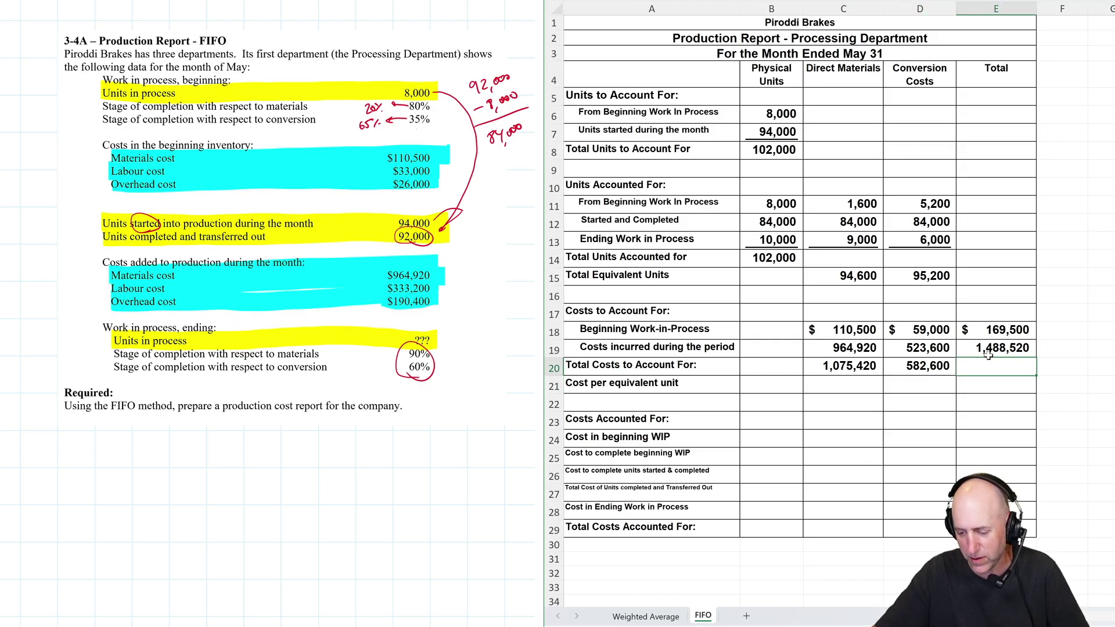
{"action": "type", "text": "+"}
{"action": "left_click", "coordinate": [991, 331]}
{"action": "type", "text": "+"}
{"action": "left_click", "coordinate": [991, 349]}
{"action": "key", "text": "Return"}
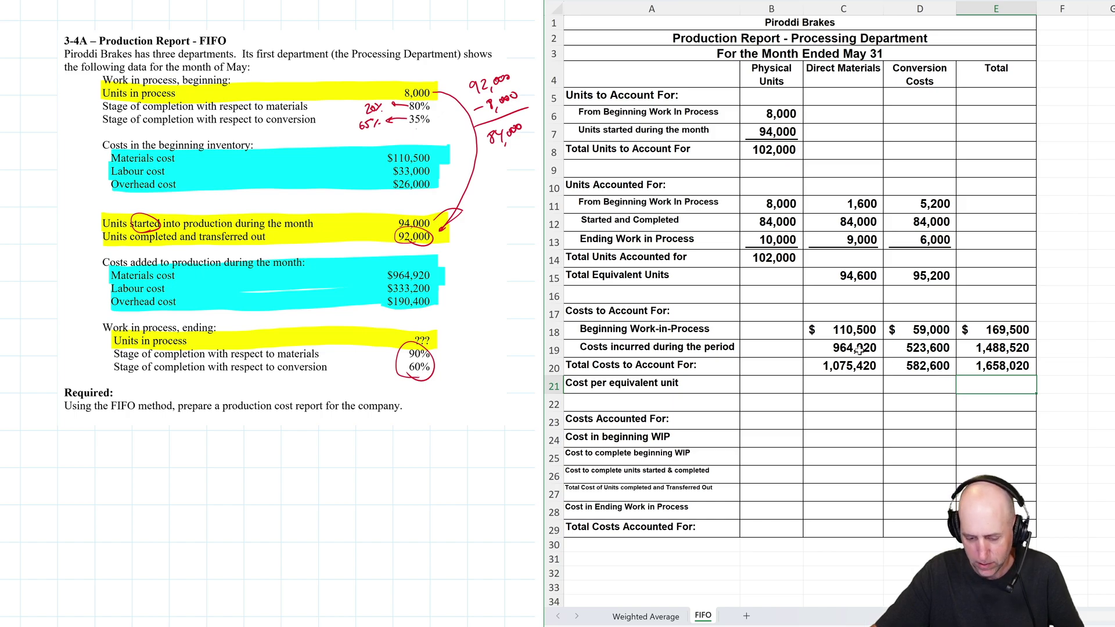
Underline the costs-incurred figures in C19:E19.
{"action": "left_click_drag", "start_coordinate": [859, 349], "coordinate": [980, 347]}
{"action": "key", "text": "ctrl+u"}
{"action": "key", "text": "Down"}
{"action": "key", "text": "Down"}
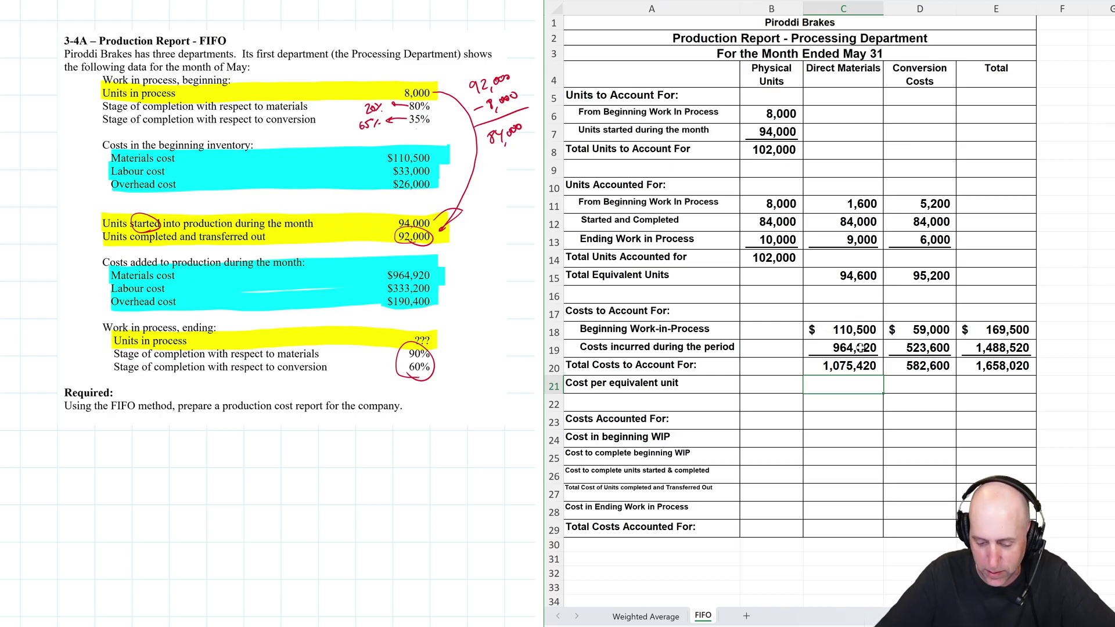
{"action": "left_click", "coordinate": [832, 335]}
{"action": "left_click_drag", "start_coordinate": [635, 329], "coordinate": [996, 328]}
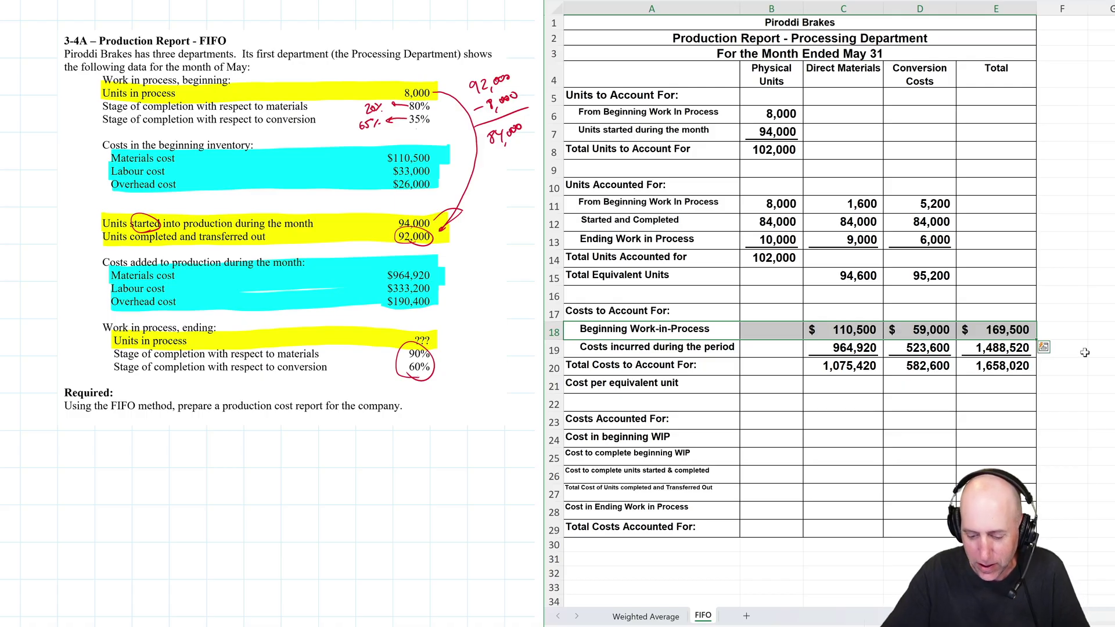
{"action": "left_click", "coordinate": [839, 349]}
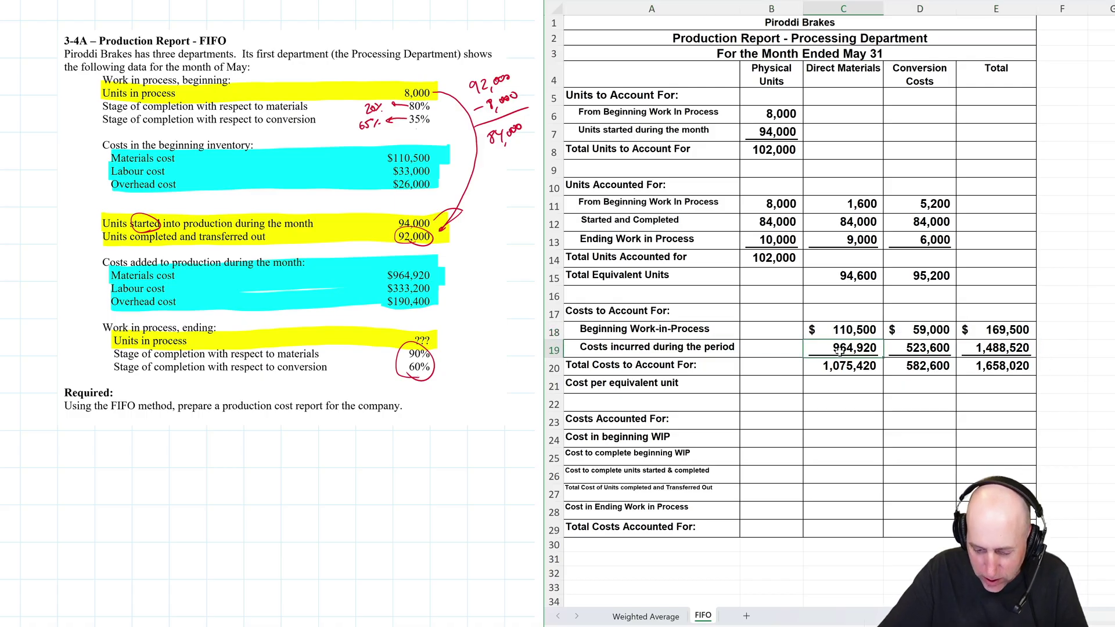
{"action": "left_click", "coordinate": [857, 277]}
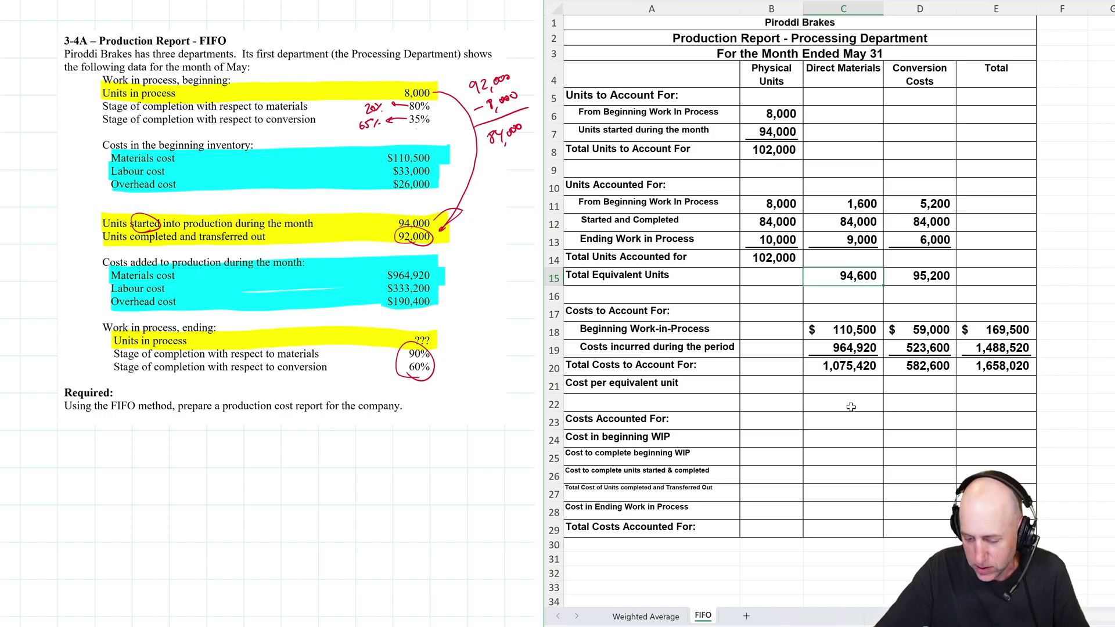
Compute cost per equivalent unit: 10.20000 materials (C19/C15) and 5.50000 conversion (D19/D15).
{"action": "left_click", "coordinate": [850, 388]}
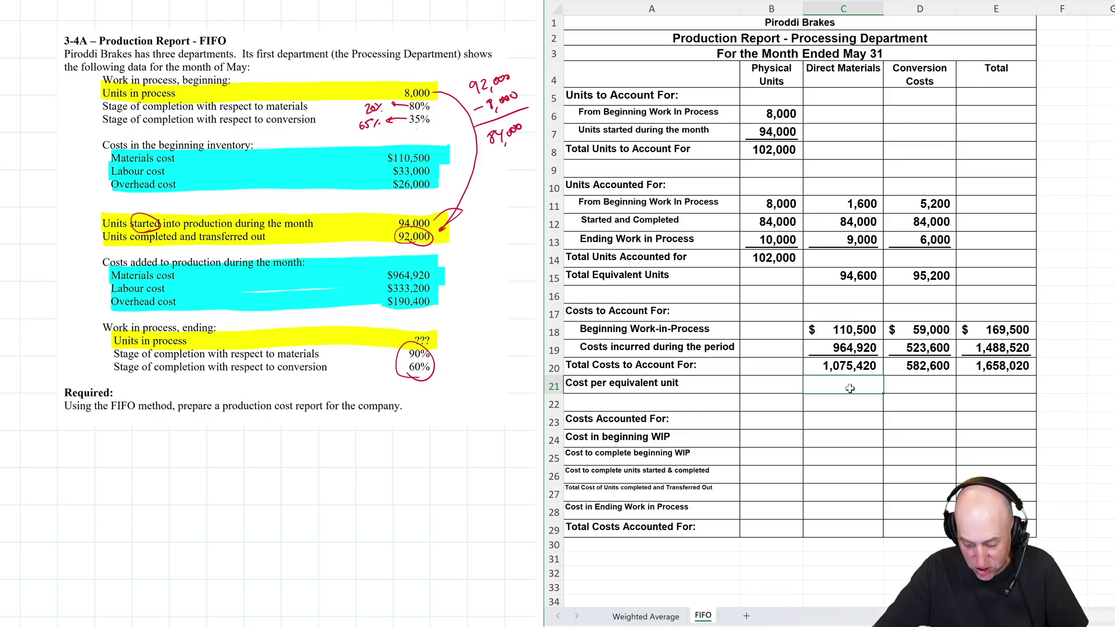
{"action": "type", "text": "="}
{"action": "left_click", "coordinate": [867, 351]}
{"action": "type", "text": "/"}
{"action": "left_click", "coordinate": [858, 281]}
{"action": "key", "text": "Return"}
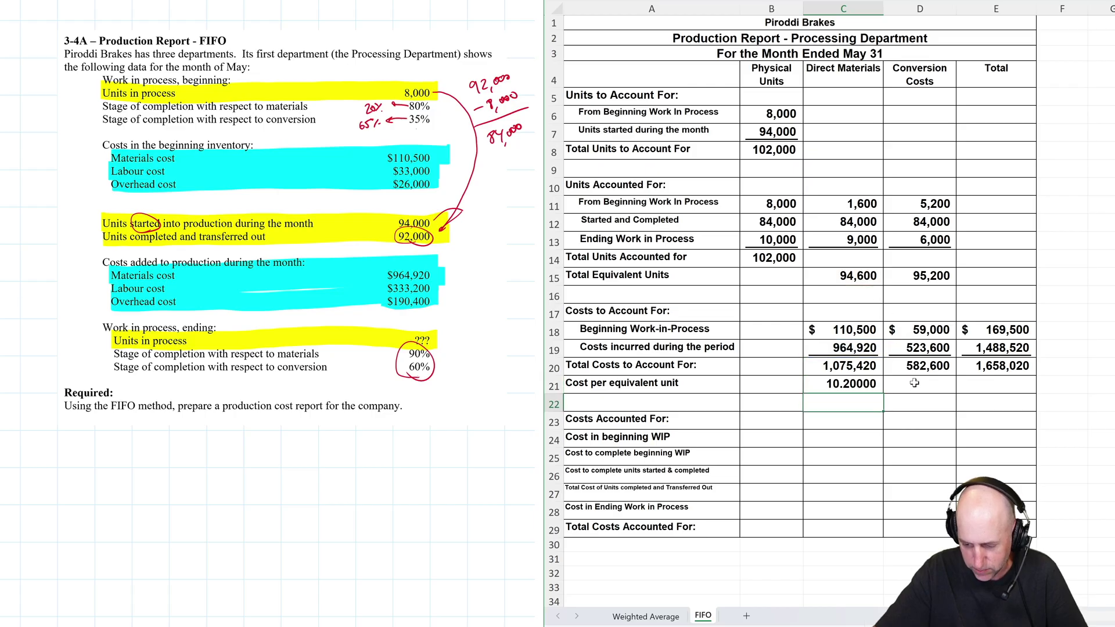
{"action": "left_click", "coordinate": [915, 383]}
{"action": "type", "text": "="}
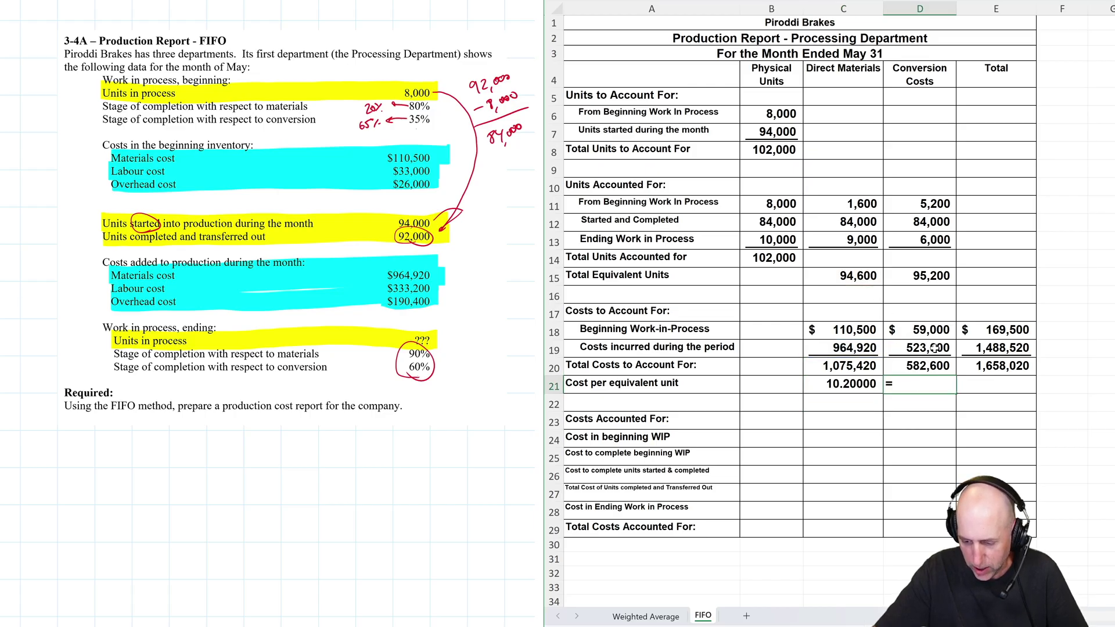
{"action": "left_click", "coordinate": [933, 347]}
{"action": "type", "text": "/"}
{"action": "left_click", "coordinate": [936, 279]}
{"action": "key", "text": "Return"}
Add C21 and D21 for a total cost per equivalent unit of 15.7000 in E21.
{"action": "left_click", "coordinate": [995, 382]}
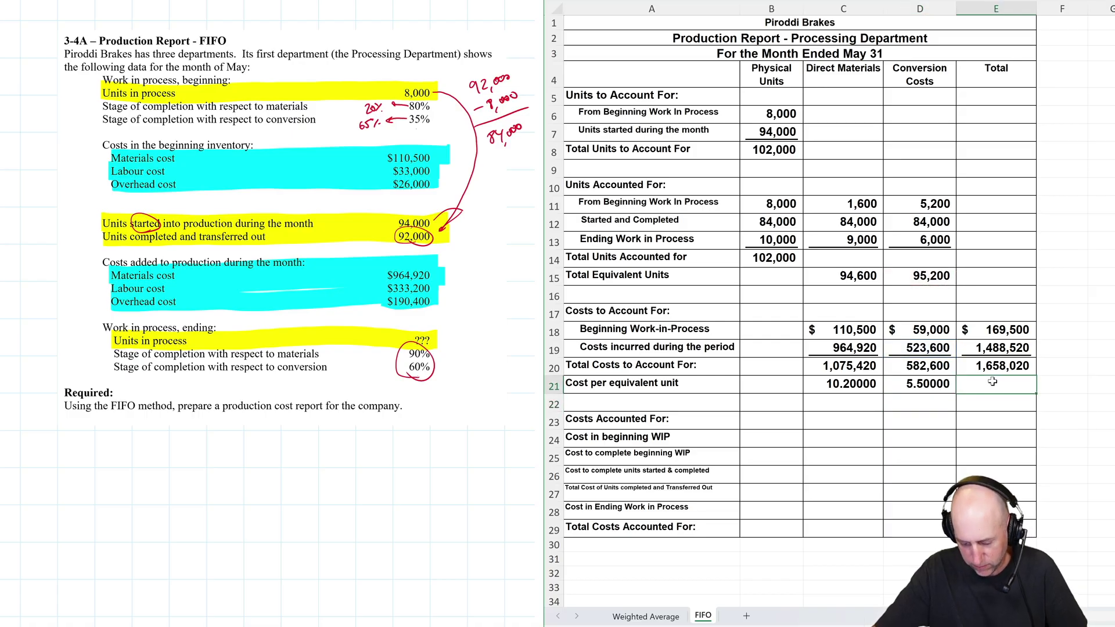
{"action": "type", "text": "="}
{"action": "left_click", "coordinate": [869, 386]}
{"action": "type", "text": "+C21+"}
{"action": "left_click", "coordinate": [941, 388]}
{"action": "key", "text": "Return"}
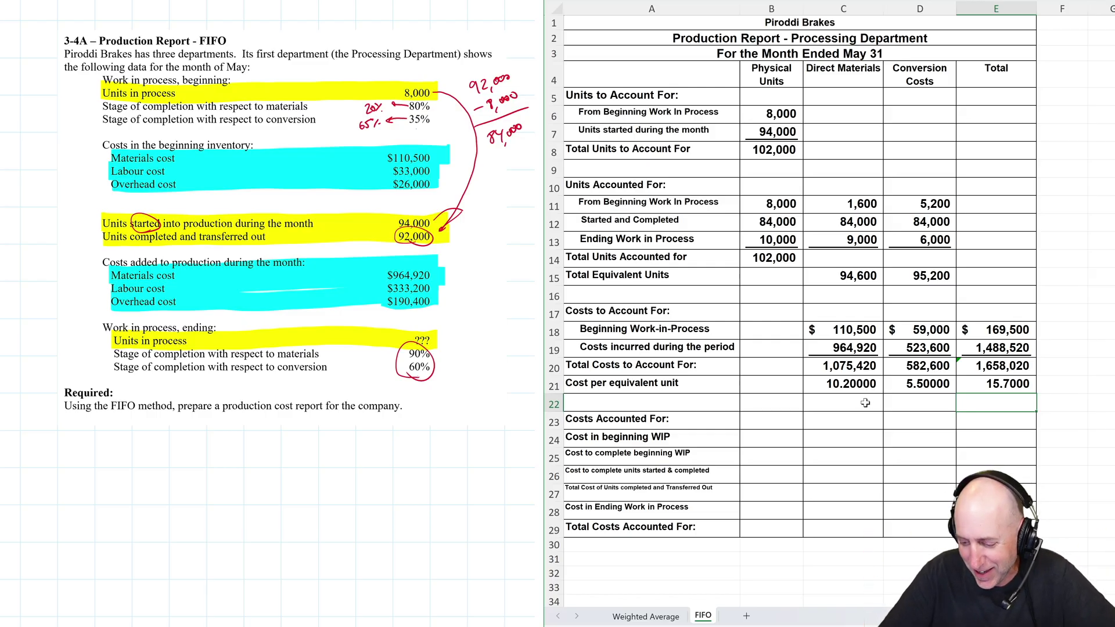
{"action": "left_click", "coordinate": [847, 422]}
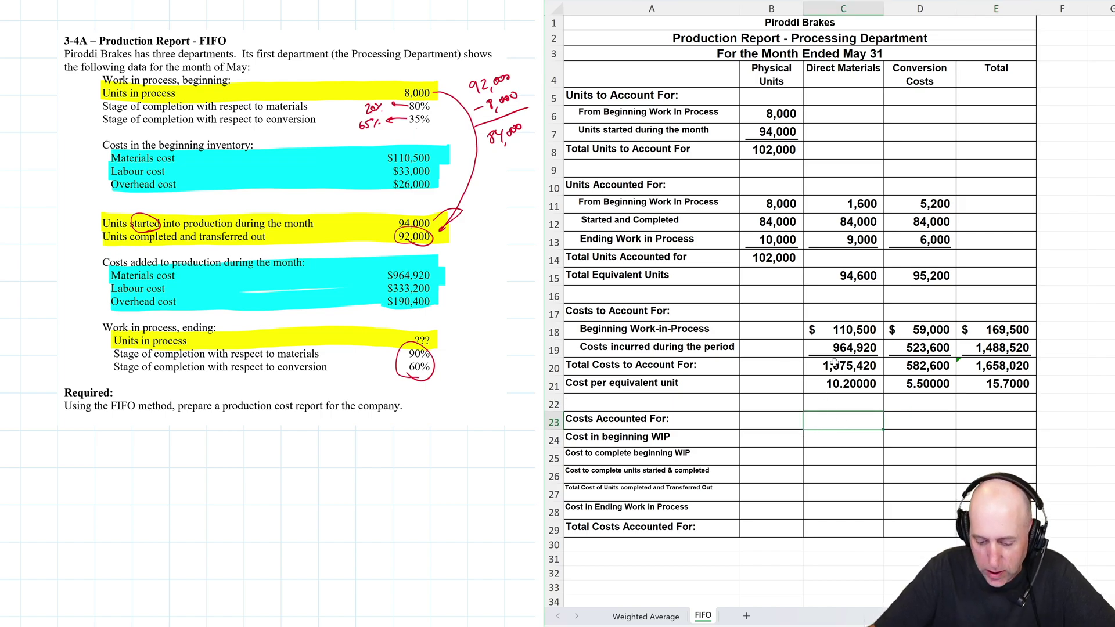
{"action": "left_click_drag", "start_coordinate": [818, 348], "coordinate": [986, 349]}
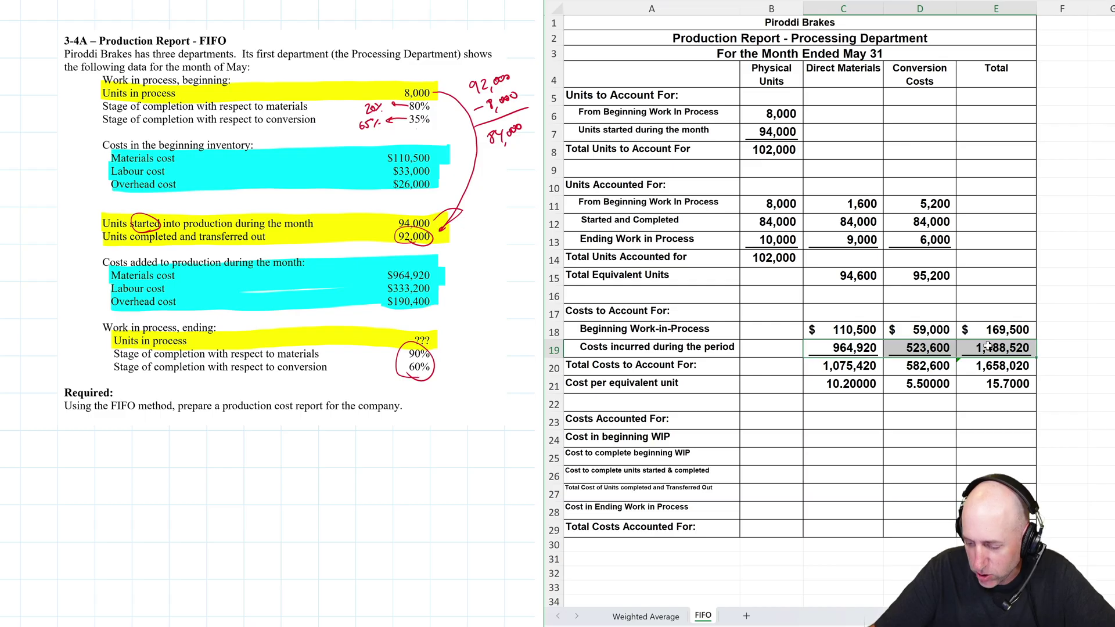
{"action": "left_click", "coordinate": [671, 617]}
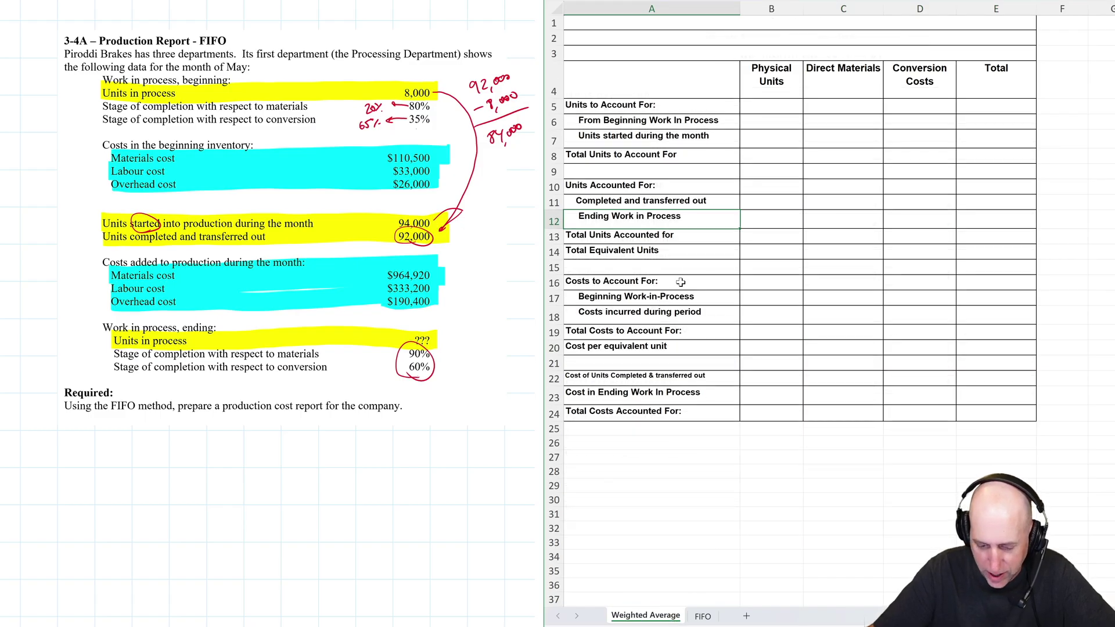
{"action": "left_click_drag", "start_coordinate": [746, 332], "coordinate": [974, 333]}
{"action": "left_click", "coordinate": [704, 617]}
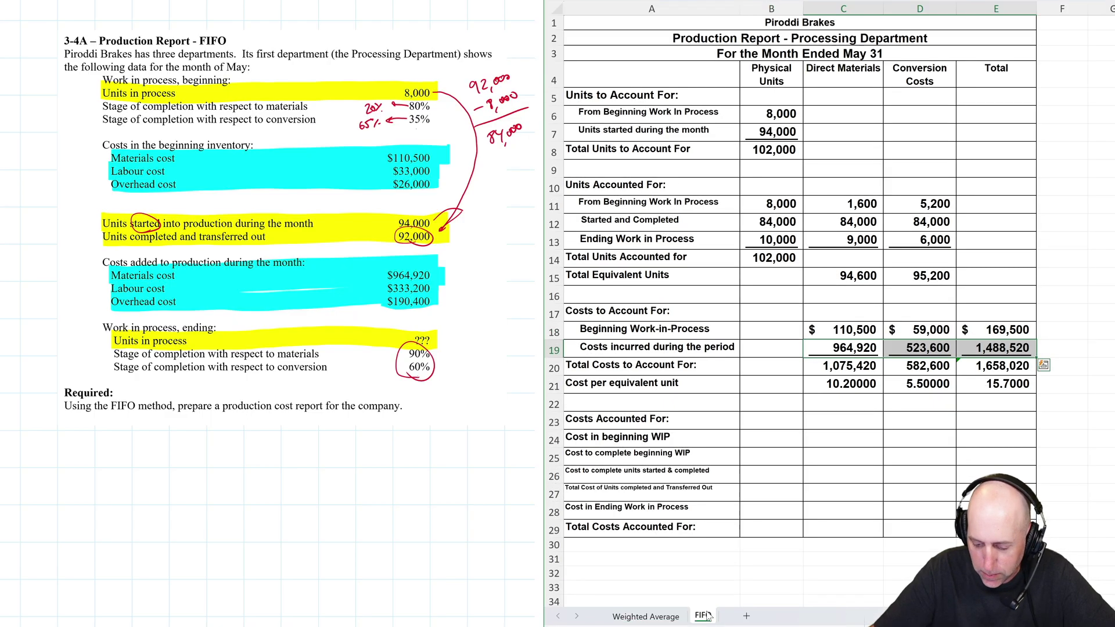
{"action": "left_click", "coordinate": [825, 474]}
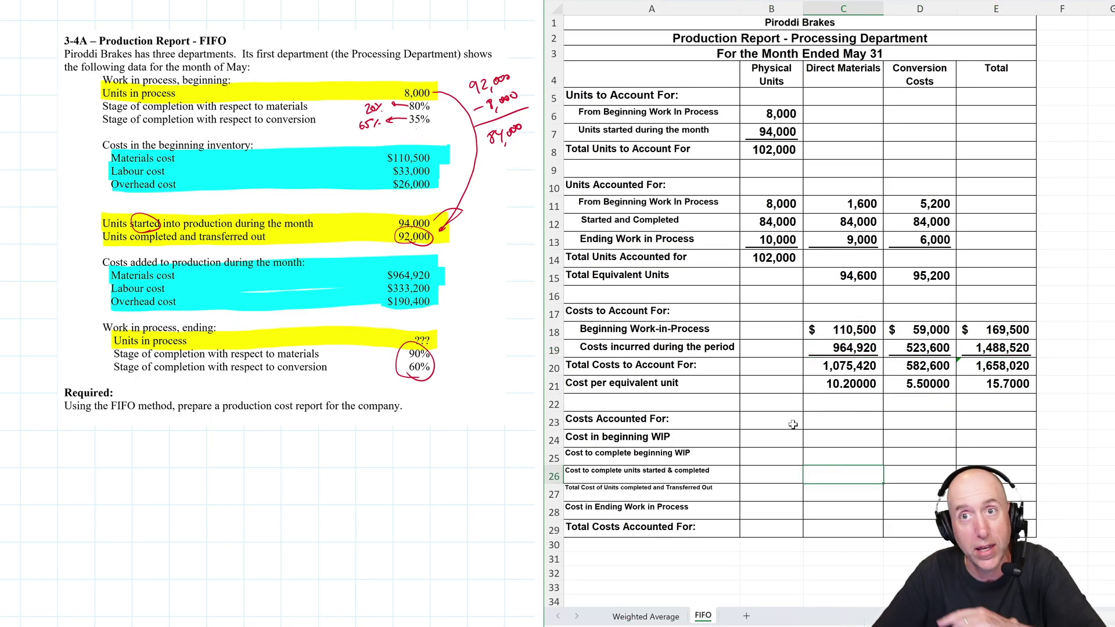
Link the beginning WIP cost row to C18, D18 and E18: 110,500, 59,000 and 169,500.
{"action": "left_click", "coordinate": [824, 423]}
{"action": "left_click", "coordinate": [833, 439]}
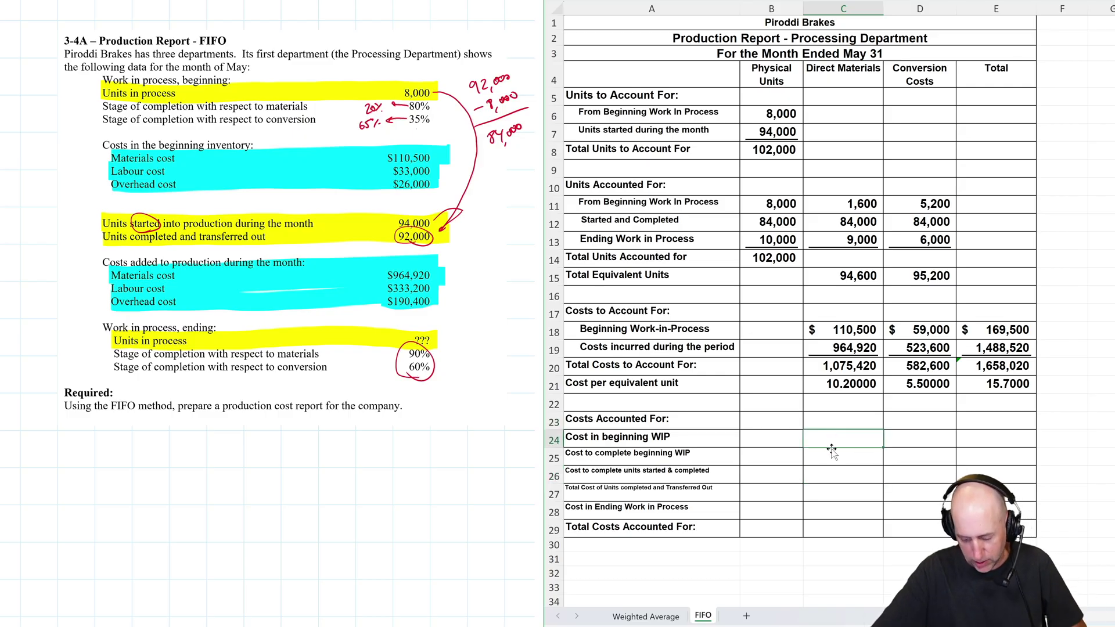
{"action": "type", "text": "="}
{"action": "left_click", "coordinate": [856, 335]}
{"action": "key", "text": "Tab"}
{"action": "type", "text": "="}
{"action": "left_click", "coordinate": [924, 337]}
{"action": "key", "text": "Tab"}
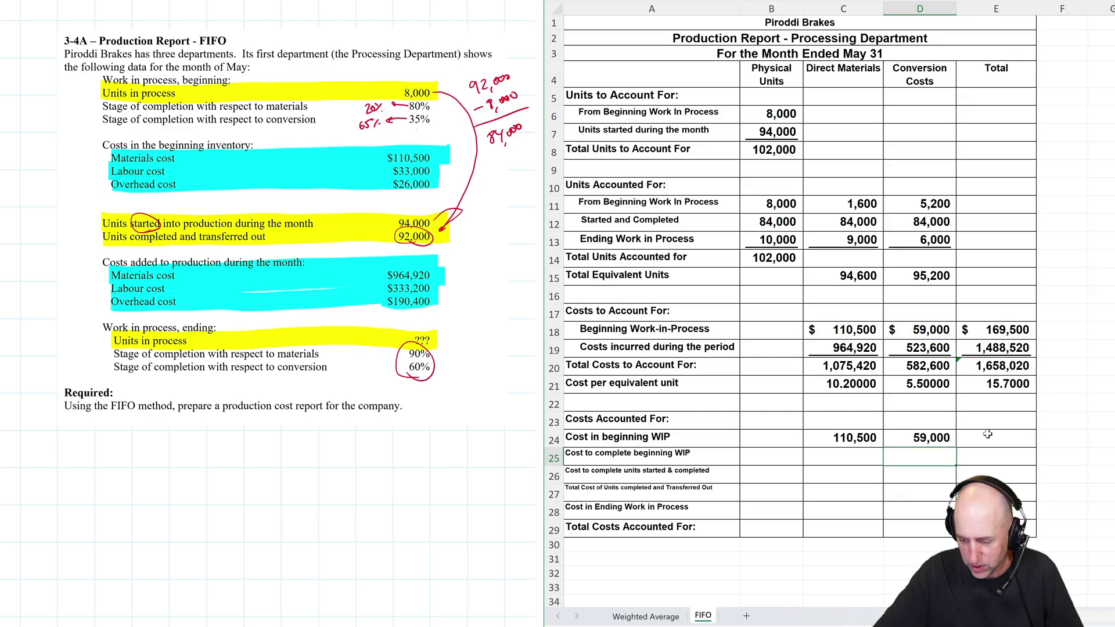
{"action": "type", "text": "="}
{"action": "left_click", "coordinate": [995, 331]}
{"action": "key", "text": "Return"}
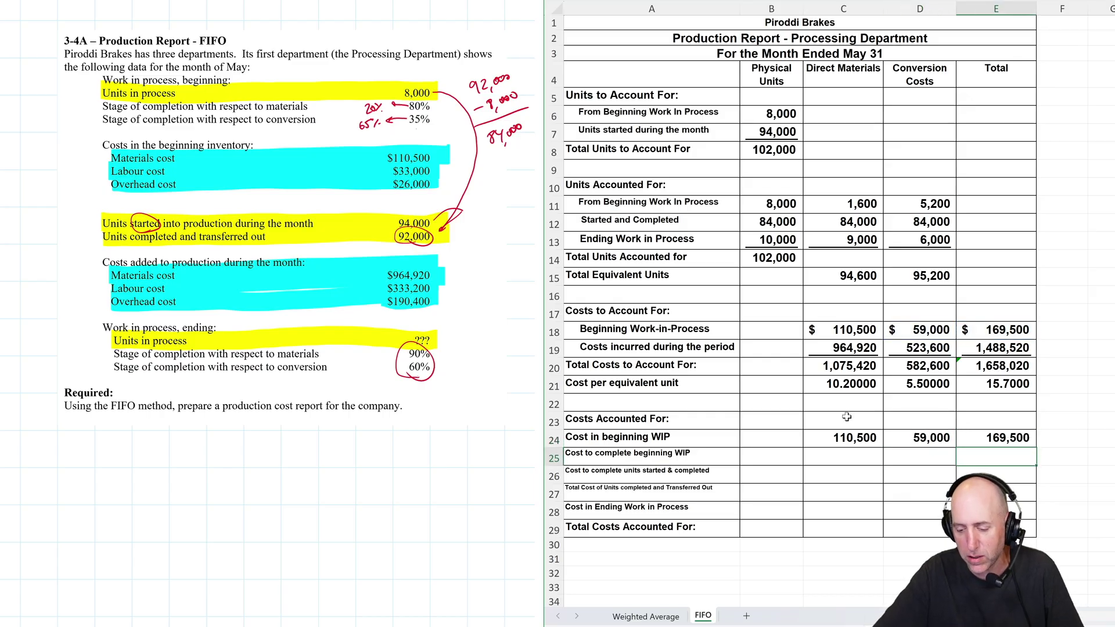
Compute costs to complete beginning WIP: 16,320 materials (C21*C11) and 28,600 conversion (D21*D11).
{"action": "left_click", "coordinate": [836, 381]}
{"action": "left_click_drag", "start_coordinate": [581, 385], "coordinate": [987, 385]}
{"action": "left_click_drag", "start_coordinate": [906, 437], "coordinate": [1019, 437]}
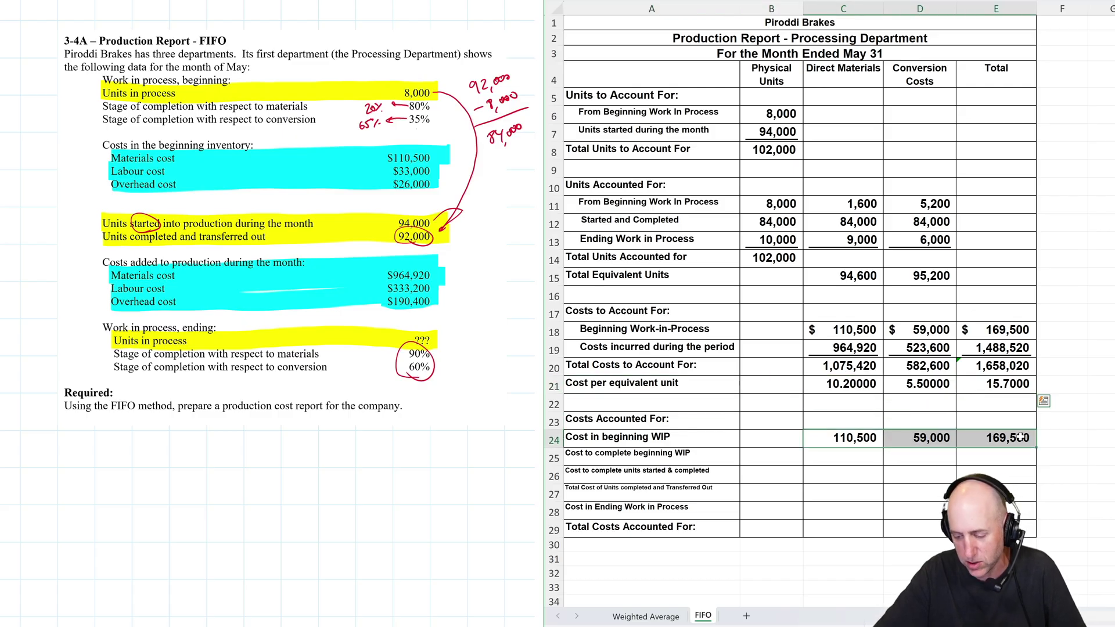
{"action": "left_click", "coordinate": [875, 458]}
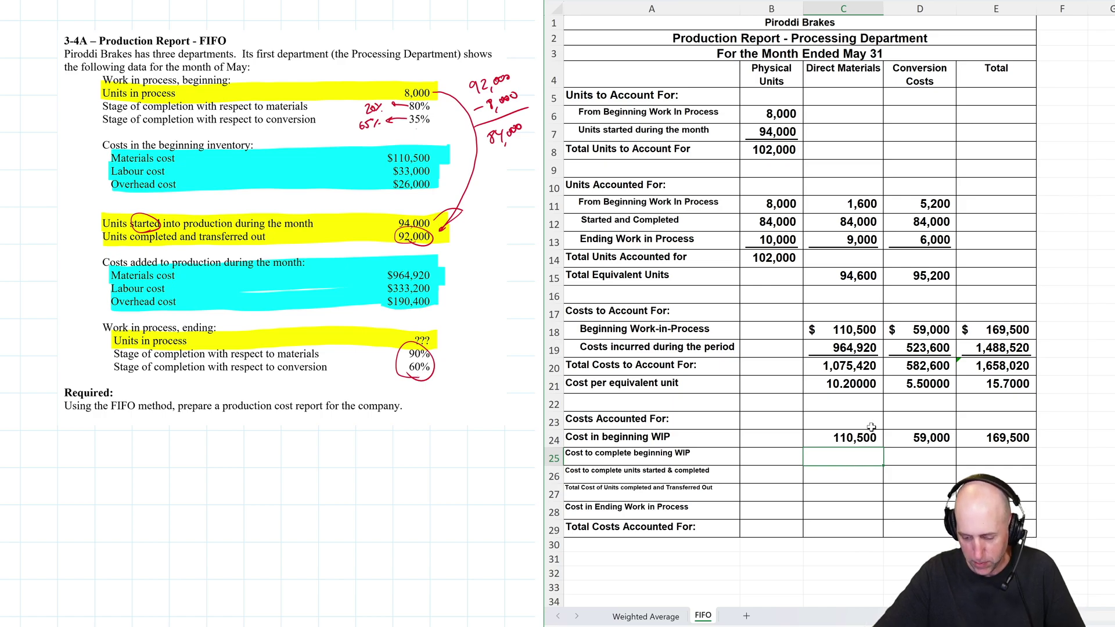
{"action": "type", "text": "="}
{"action": "left_click", "coordinate": [865, 388]}
{"action": "type", "text": "*"}
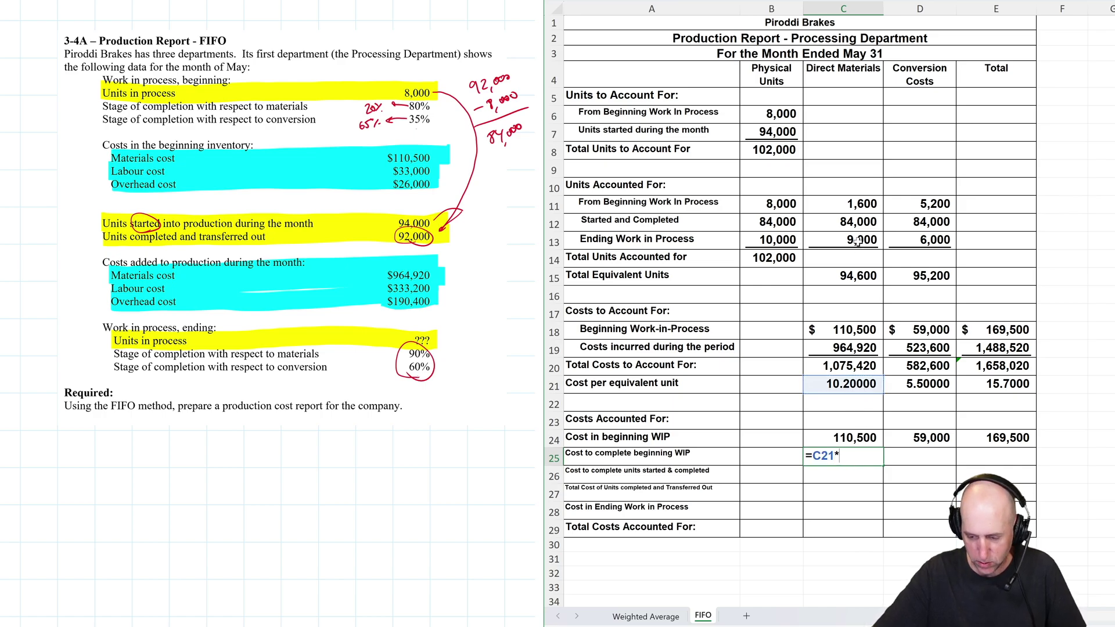
{"action": "left_click", "coordinate": [862, 202]}
{"action": "key", "text": "Return"}
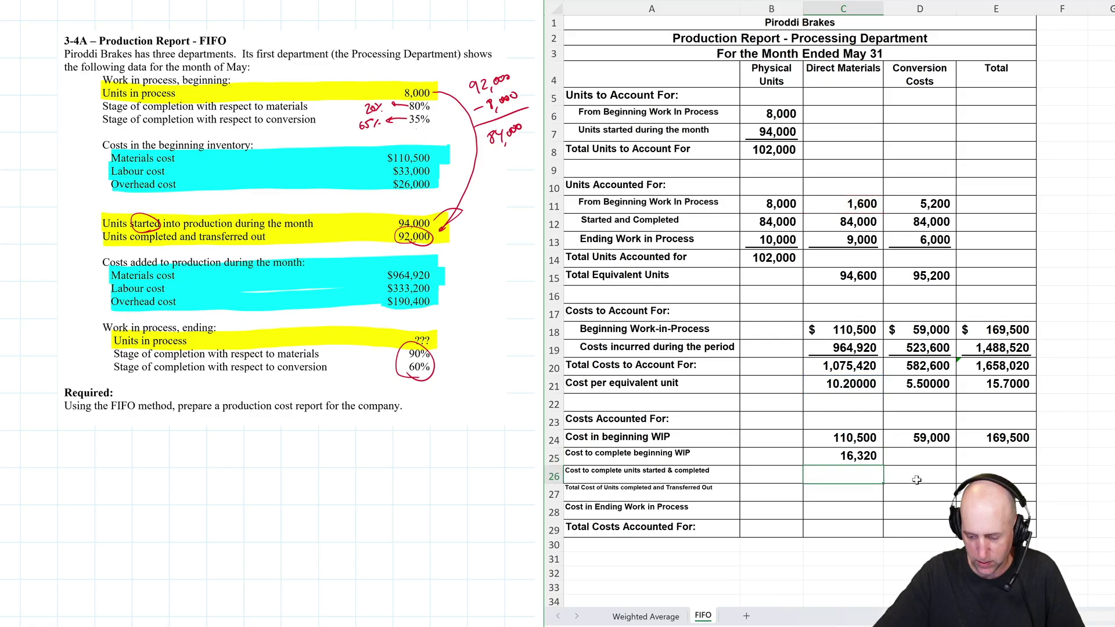
{"action": "left_click", "coordinate": [913, 453]}
{"action": "type", "text": "="}
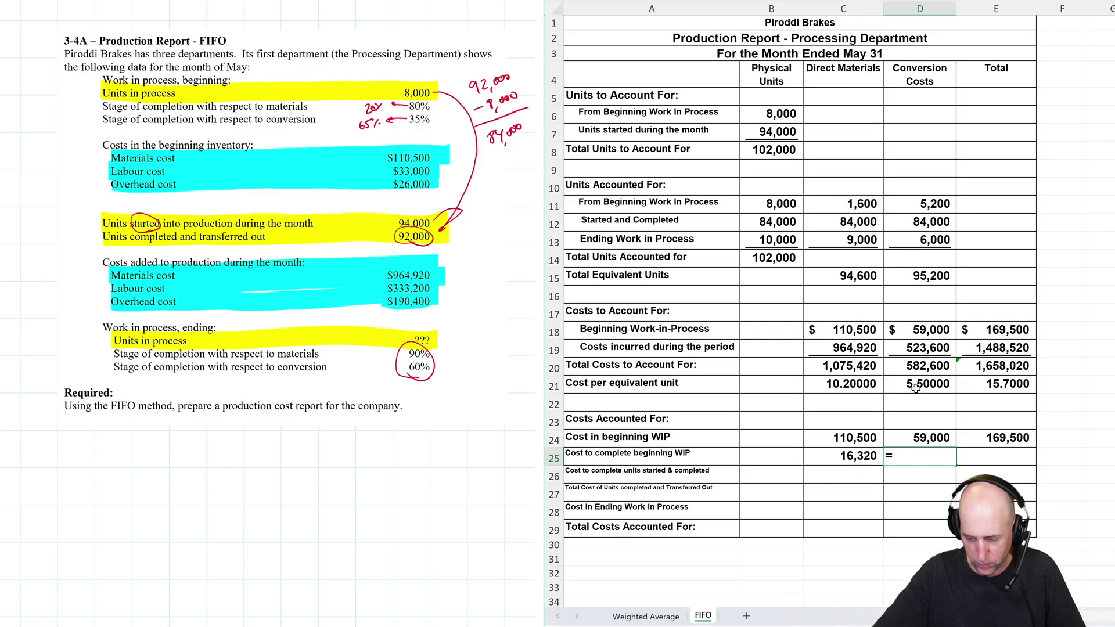
{"action": "left_click", "coordinate": [913, 384]}
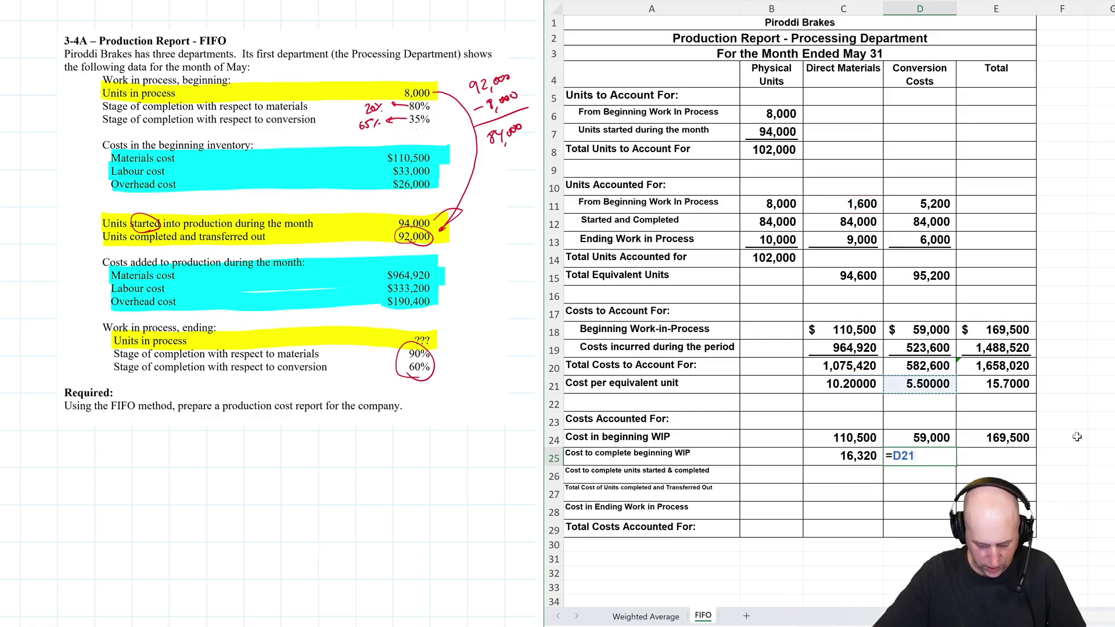
{"action": "type", "text": "*"}
{"action": "left_click", "coordinate": [933, 204]}
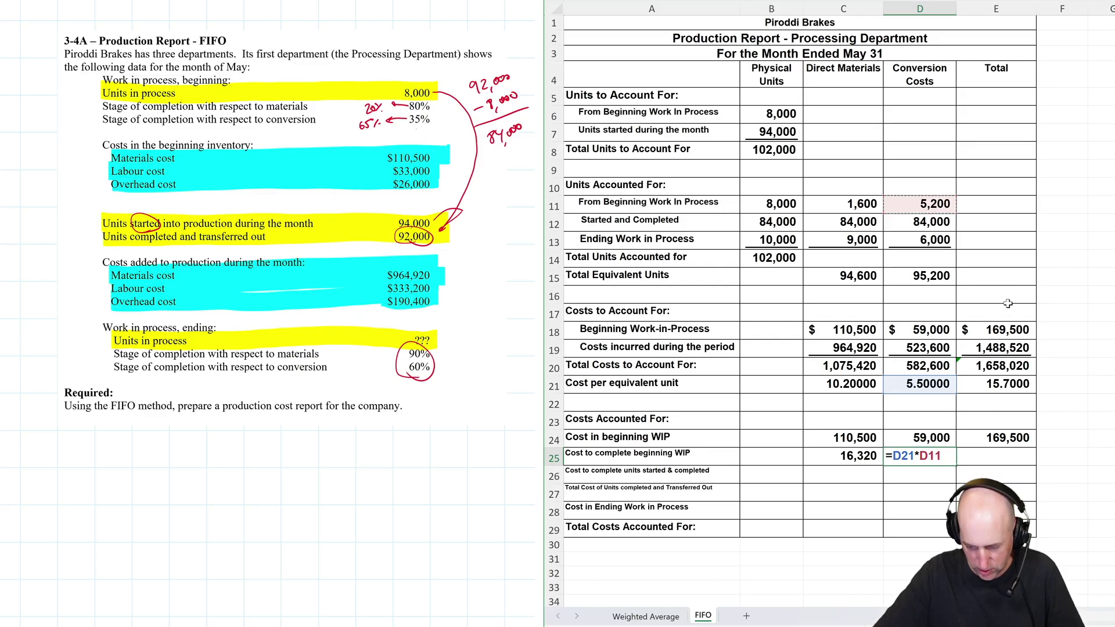
{"action": "key", "text": "Return"}
Sum C25 and D25 into E25 for a cost-to-complete total of 44,920.
{"action": "left_click", "coordinate": [855, 479]}
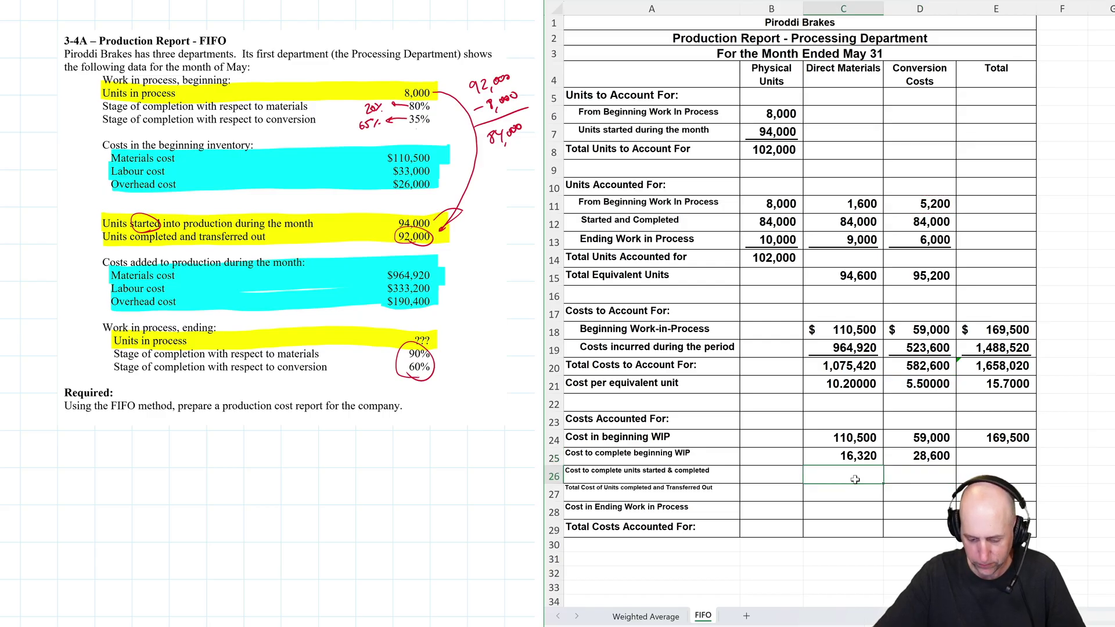
{"action": "left_click", "coordinate": [996, 453]}
{"action": "type", "text": "+"}
{"action": "left_click", "coordinate": [862, 456]}
{"action": "type", "text": "+"}
{"action": "left_click", "coordinate": [924, 456]}
{"action": "key", "text": "Return"}
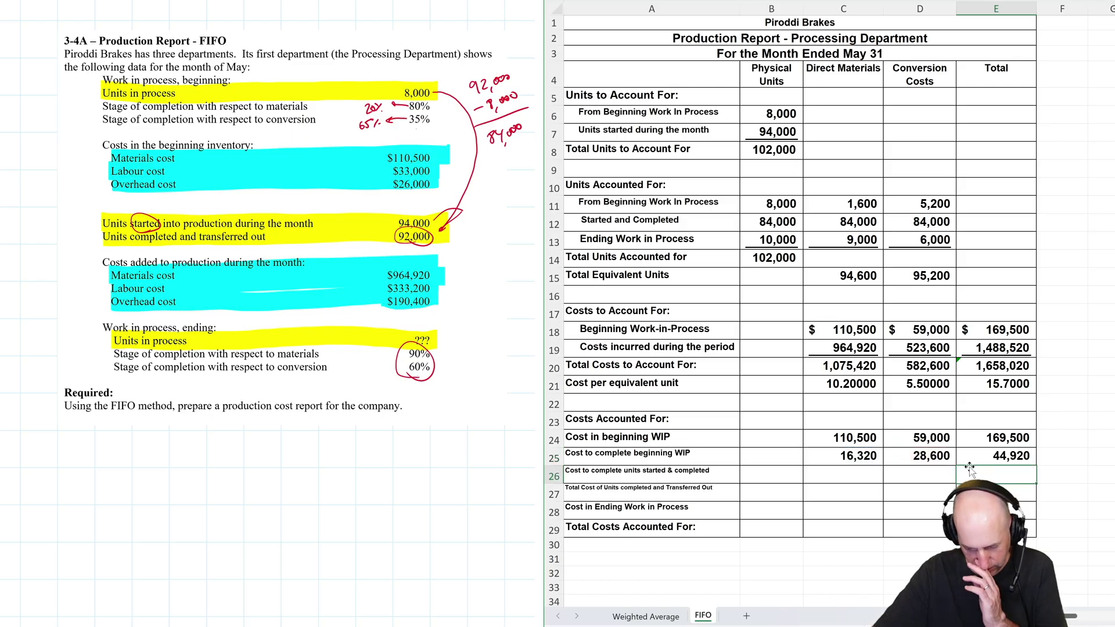
Enter started-and-completed costs: =C21*C12 (856,800) materials and =D21*D12 (462,000) conversion.
{"action": "left_click", "coordinate": [843, 472]}
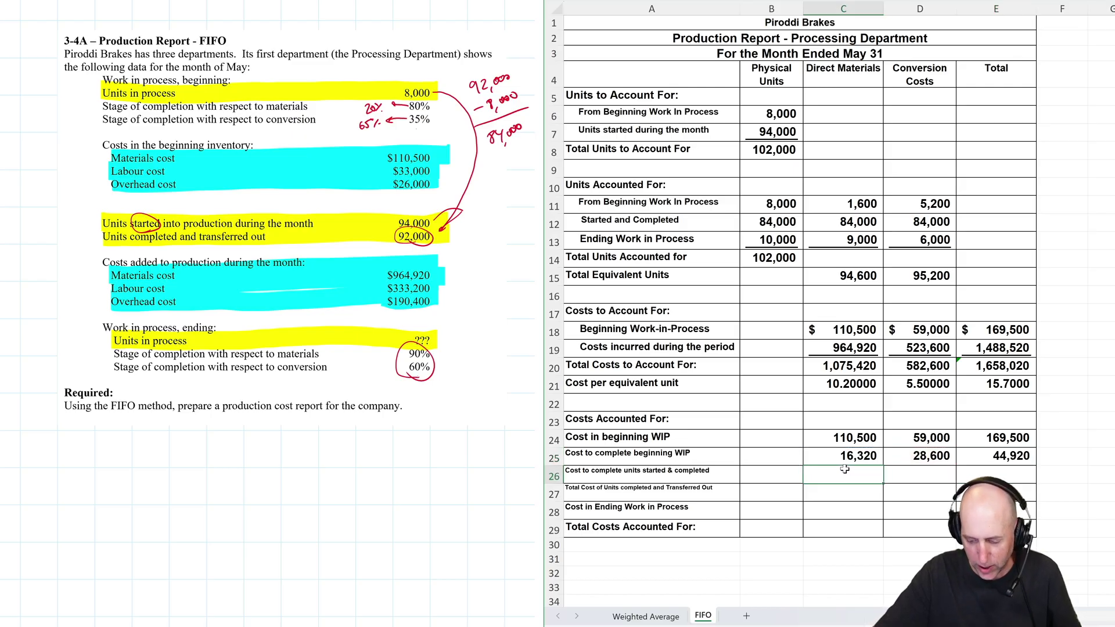
{"action": "type", "text": "="}
{"action": "left_click", "coordinate": [832, 394]}
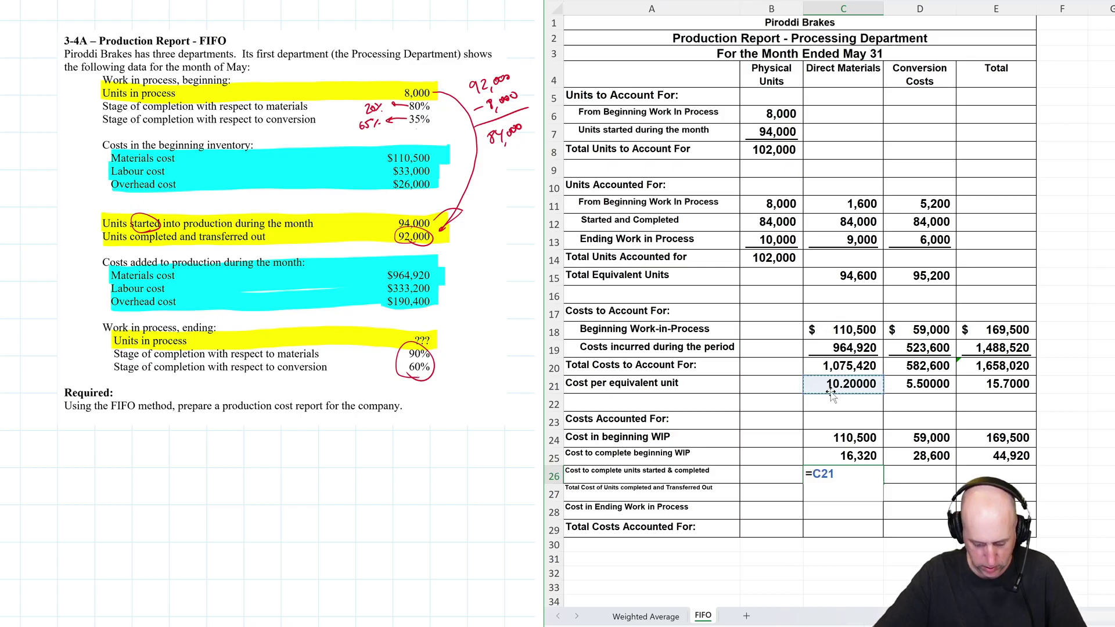
{"action": "type", "text": "*"}
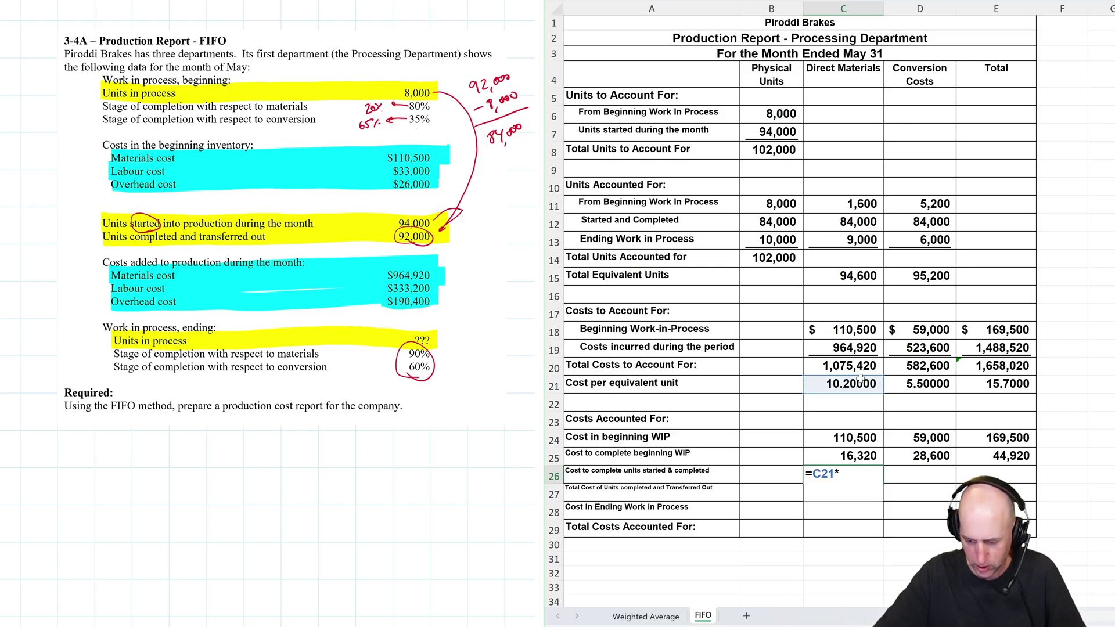
{"action": "left_click", "coordinate": [859, 226]}
{"action": "key", "text": "Return"}
{"action": "left_click", "coordinate": [927, 475]}
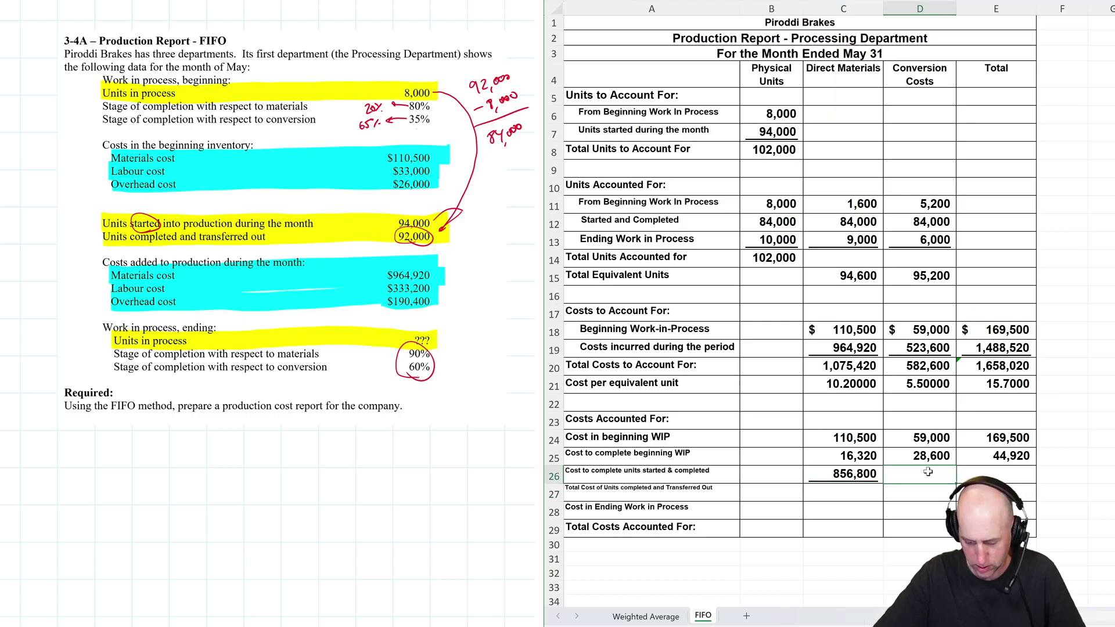
{"action": "type", "text": "="}
{"action": "left_click", "coordinate": [929, 388]}
{"action": "type", "text": "*"}
{"action": "left_click", "coordinate": [930, 223]}
{"action": "key", "text": "Return"}
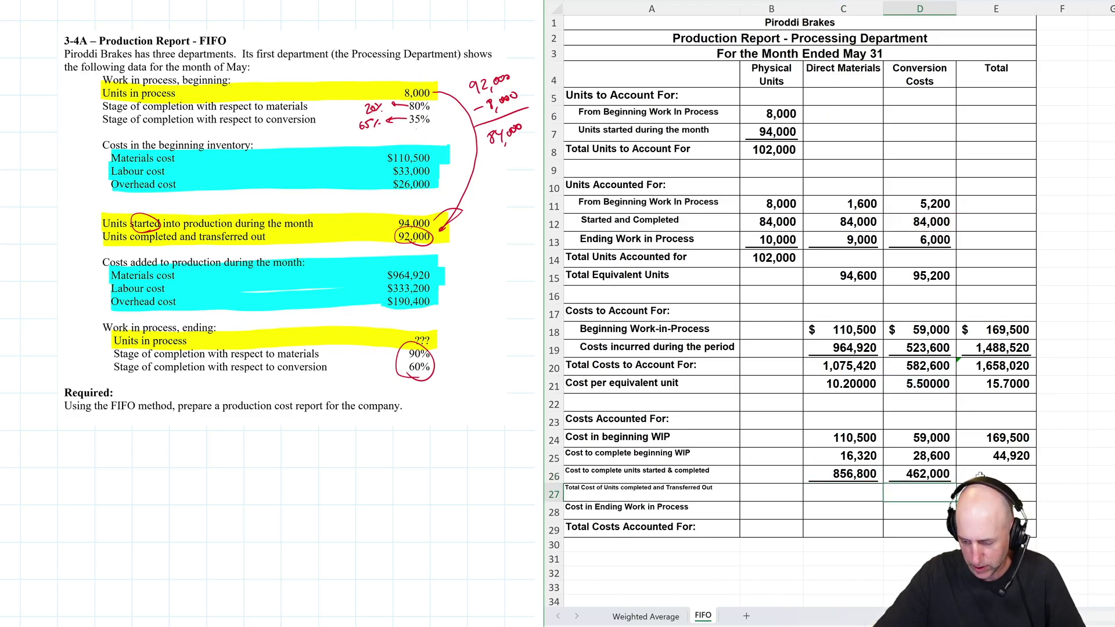
AutoSum the row for a started-and-completed total of 1,318,800 in E26.
{"action": "left_click", "coordinate": [981, 475]}
{"action": "key", "text": "alt+equal"}
{"action": "key", "text": "Return"}
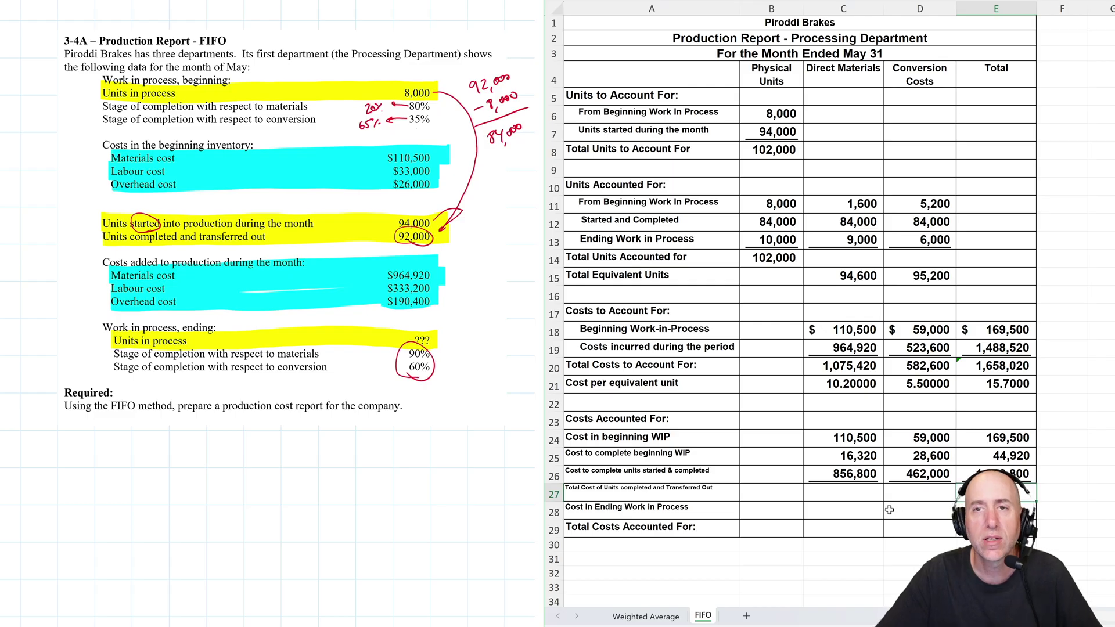
Review the beginning WIP and cost-to-complete figures in rows 24–25.
{"action": "left_click", "coordinate": [860, 439]}
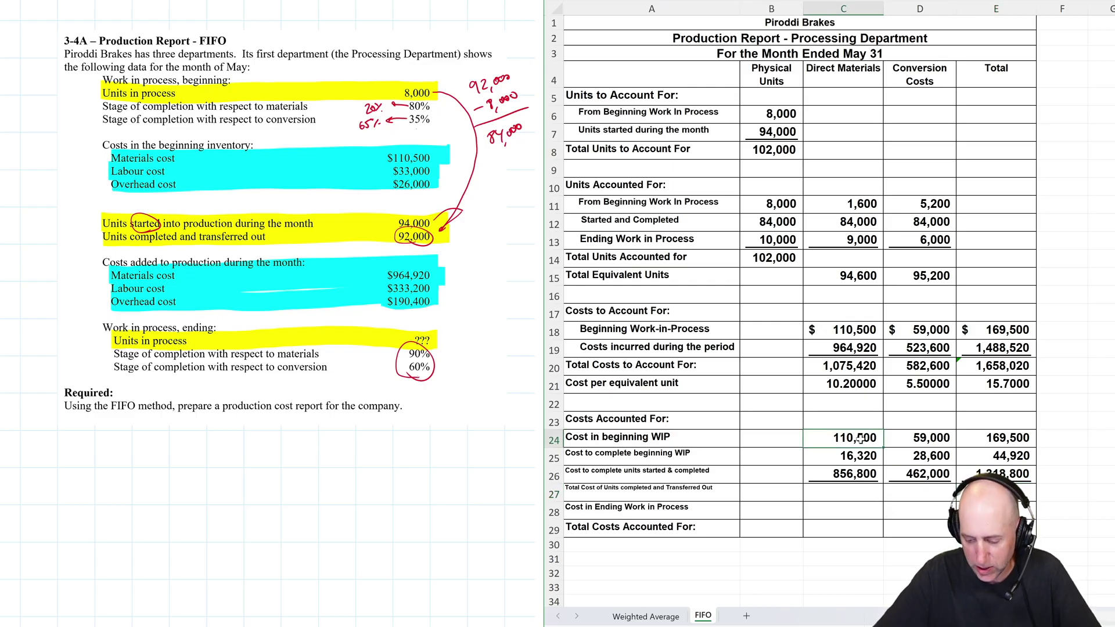
{"action": "mouse_move", "coordinate": [861, 440]}
{"action": "left_mouse_down"}
{"action": "mouse_move", "coordinate": [857, 457]}
{"action": "mouse_move", "coordinate": [912, 456]}
{"action": "left_mouse_up"}
{"action": "left_click_drag", "start_coordinate": [991, 437], "coordinate": [998, 456]}
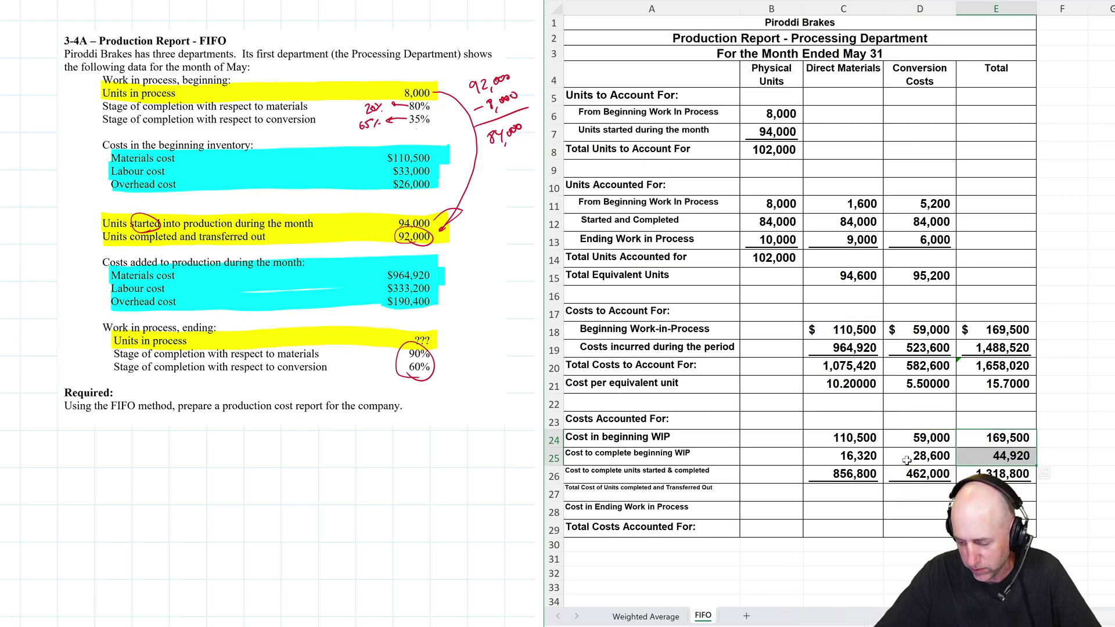
{"action": "left_click_drag", "start_coordinate": [863, 438], "coordinate": [928, 455]}
{"action": "left_click_drag", "start_coordinate": [991, 437], "coordinate": [995, 456]}
{"action": "left_click", "coordinate": [831, 492]}
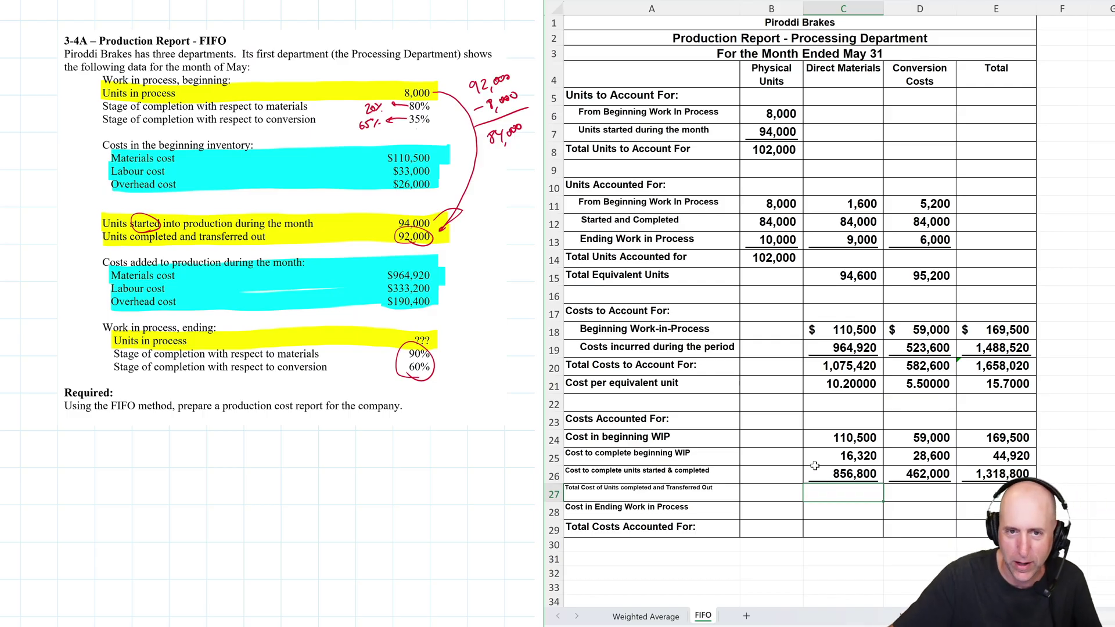
In C27, add the three materials transferred-out costs (rows 24–26), giving 983,620.
{"action": "scroll", "coordinate": [777, 254], "scroll_direction": "down", "scroll_amount": 2}
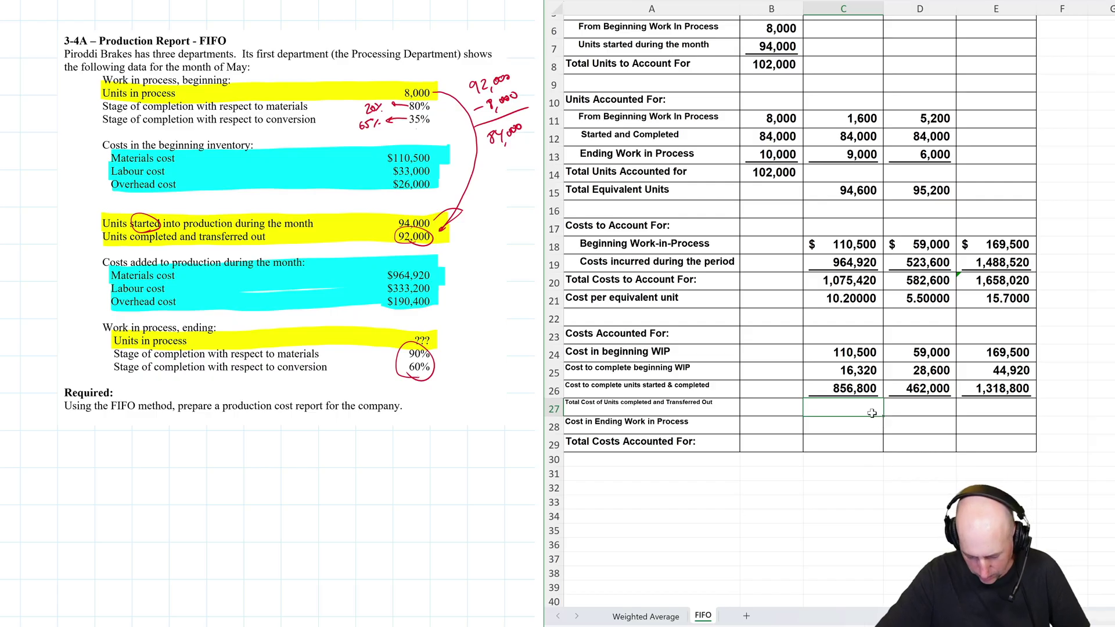
{"action": "type", "text": "+"}
{"action": "left_click", "coordinate": [859, 354]}
{"action": "type", "text": "+"}
{"action": "left_click", "coordinate": [861, 373]}
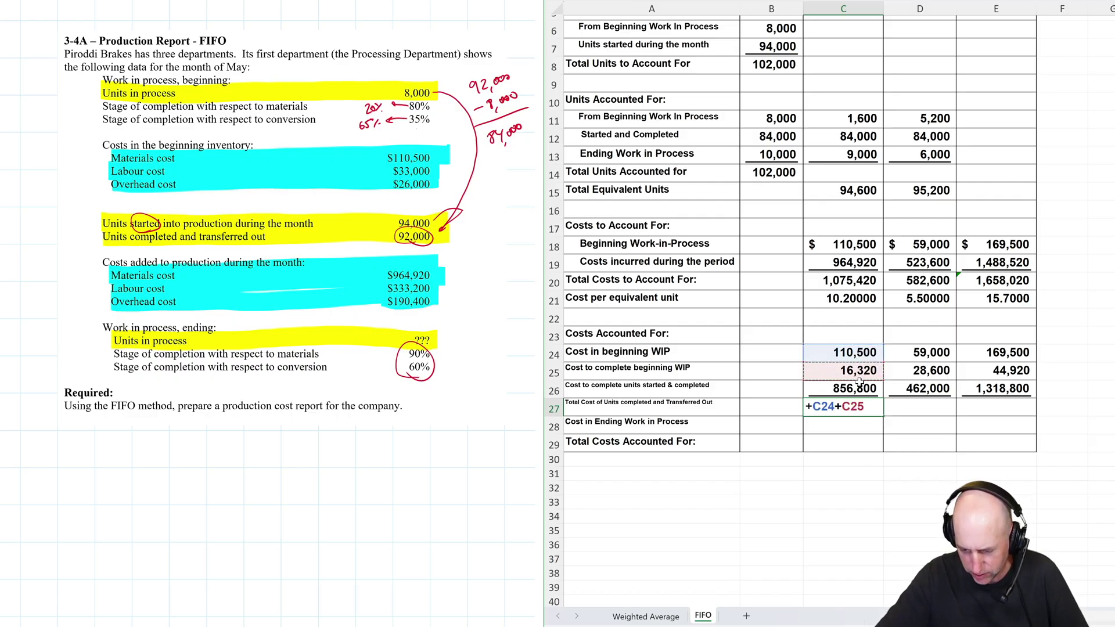
{"action": "type", "text": "+"}
{"action": "left_click", "coordinate": [861, 386]}
{"action": "key", "text": "Tab"}
In D27, total the conversion transferred-out costs from rows 24–26, giving 549,600.
{"action": "type", "text": "+"}
{"action": "left_click", "coordinate": [931, 356]}
{"action": "type", "text": "+"}
{"action": "left_click", "coordinate": [931, 372]}
{"action": "type", "text": "+"}
{"action": "left_click", "coordinate": [931, 388]}
{"action": "key", "text": "Tab"}
In E27, total the transferred-out costs from rows 24–26, giving 1,533,220.
{"action": "type", "text": "+"}
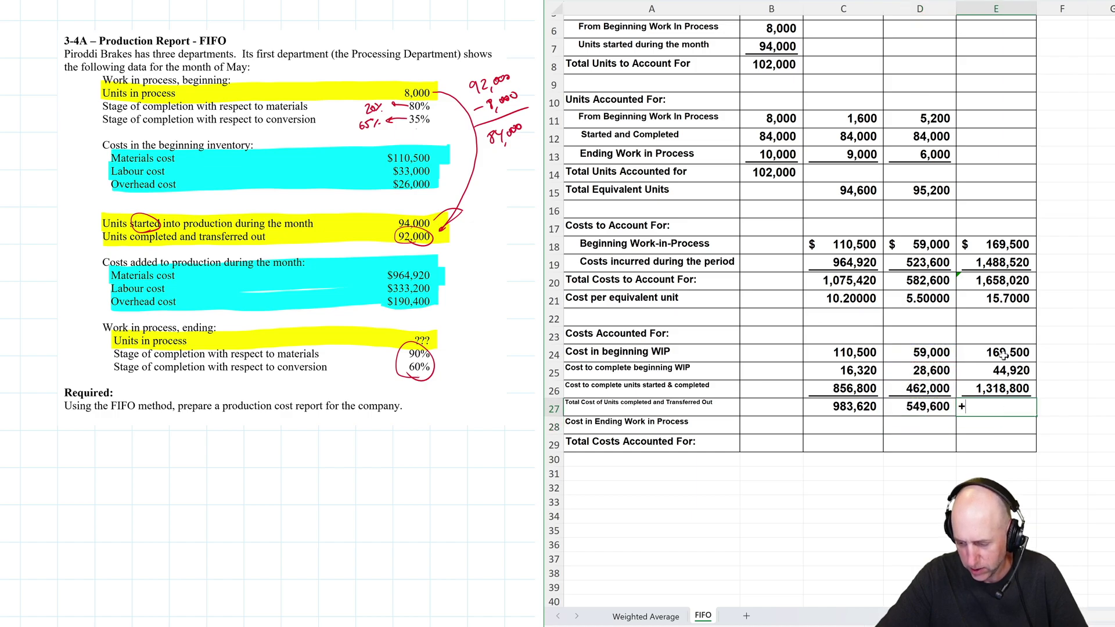
{"action": "left_click", "coordinate": [1004, 356]}
{"action": "type", "text": "+"}
{"action": "left_click", "coordinate": [1008, 371]}
{"action": "type", "text": "+E25"}
{"action": "left_click", "coordinate": [1014, 388]}
{"action": "key", "text": "Return"}
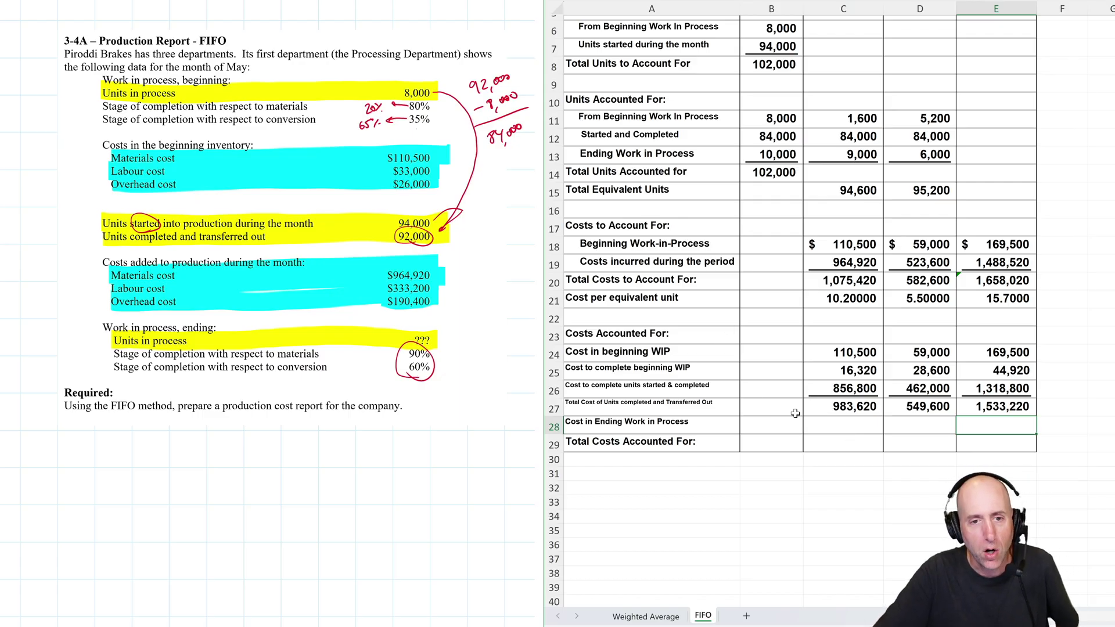
Enter =C21*C13 and =D21*D13 for ending WIP costs of 91,800 and 33,000.
{"action": "left_click", "coordinate": [845, 425]}
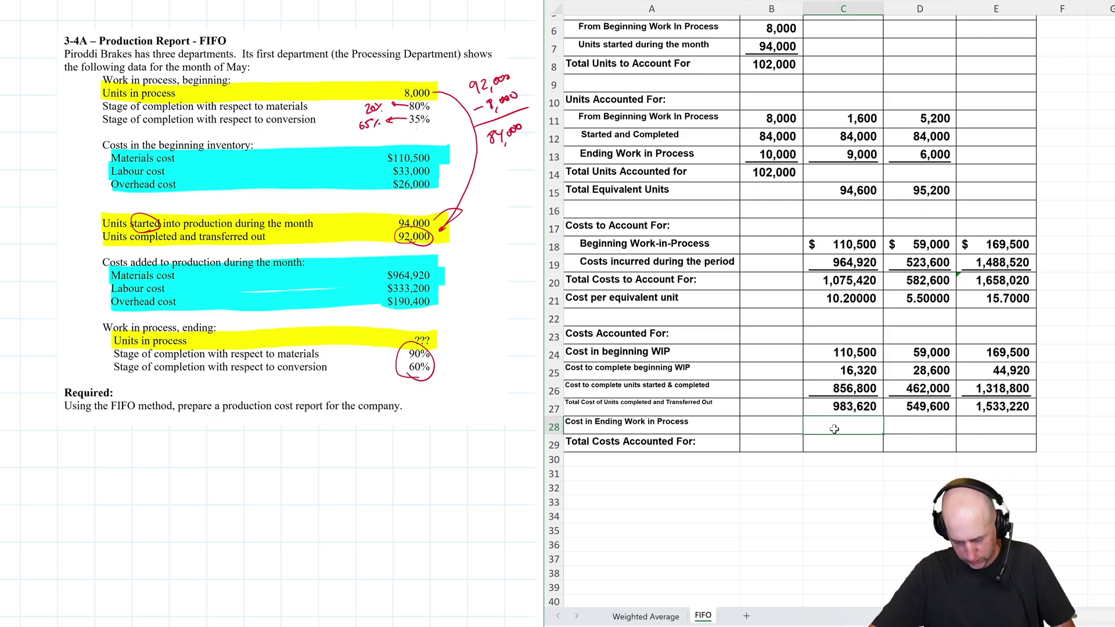
{"action": "type", "text": "="}
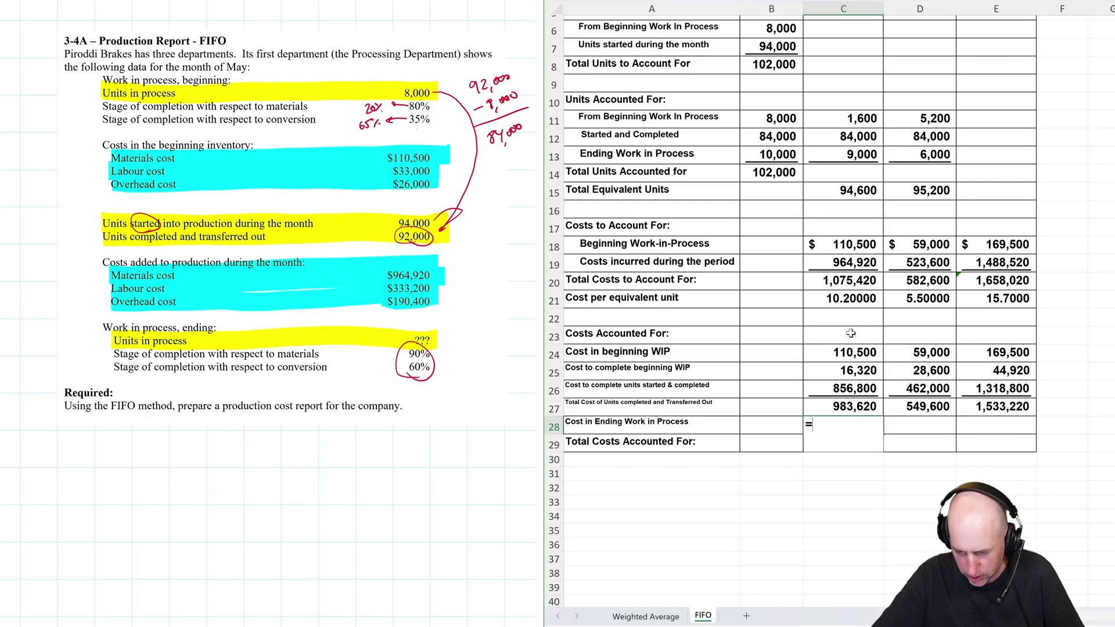
{"action": "left_click", "coordinate": [850, 300]}
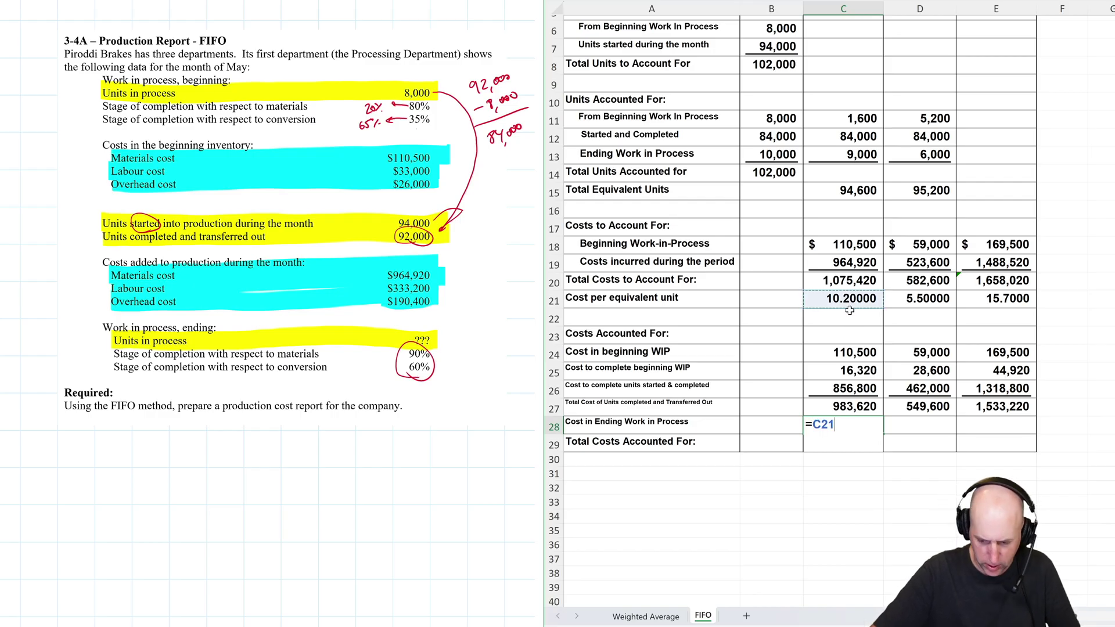
{"action": "type", "text": "*"}
{"action": "left_click", "coordinate": [852, 150]}
{"action": "key", "text": "Return"}
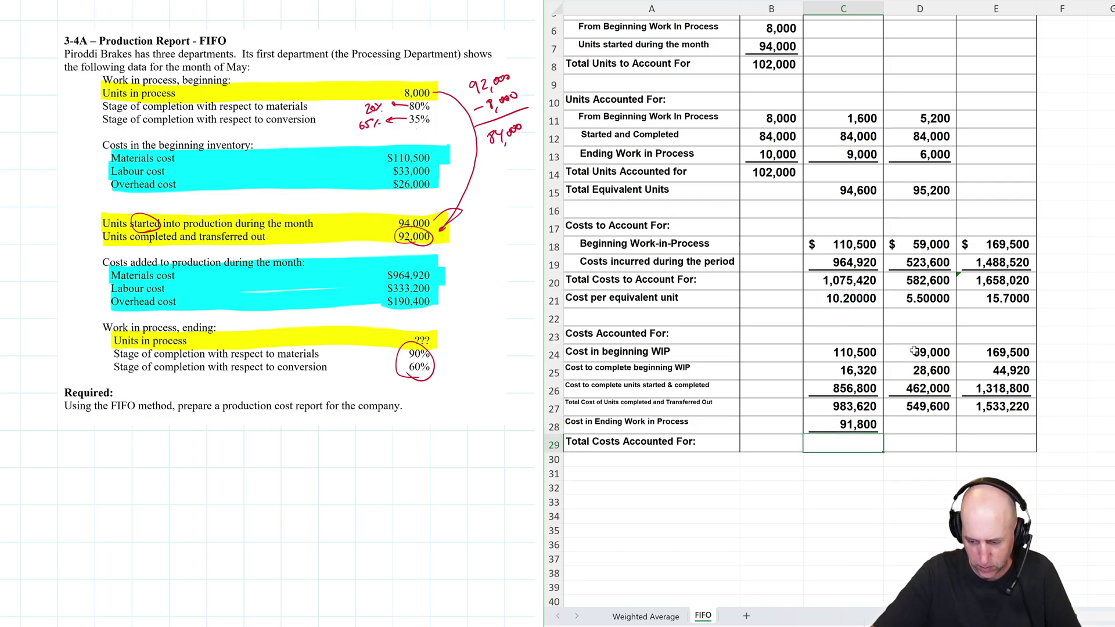
{"action": "left_click", "coordinate": [912, 424]}
{"action": "type", "text": "="}
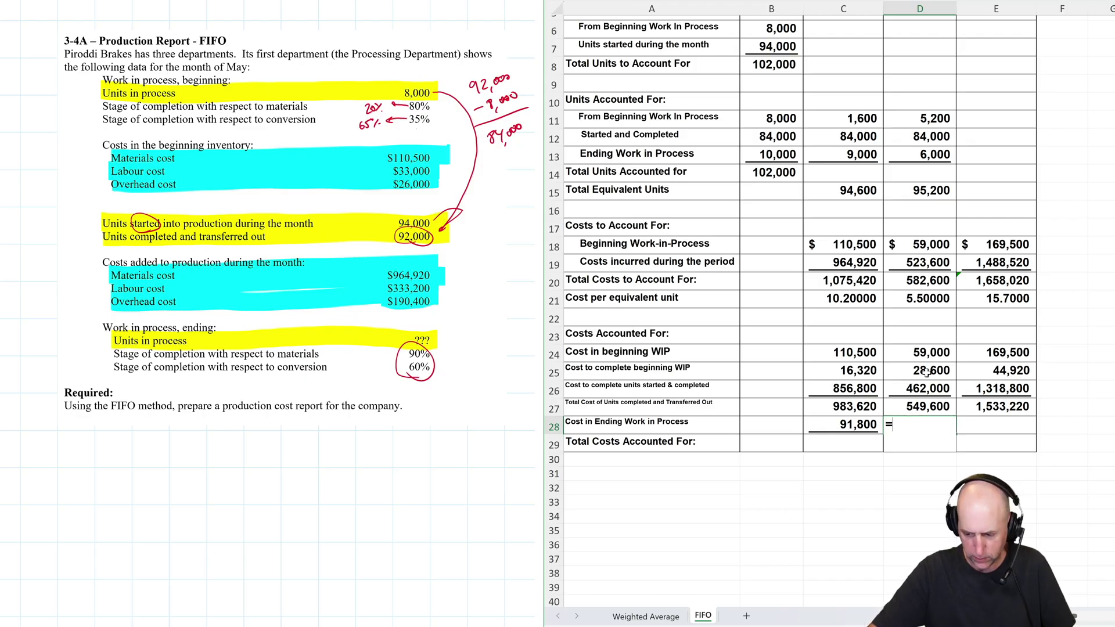
{"action": "left_click", "coordinate": [929, 299]}
{"action": "type", "text": "*"}
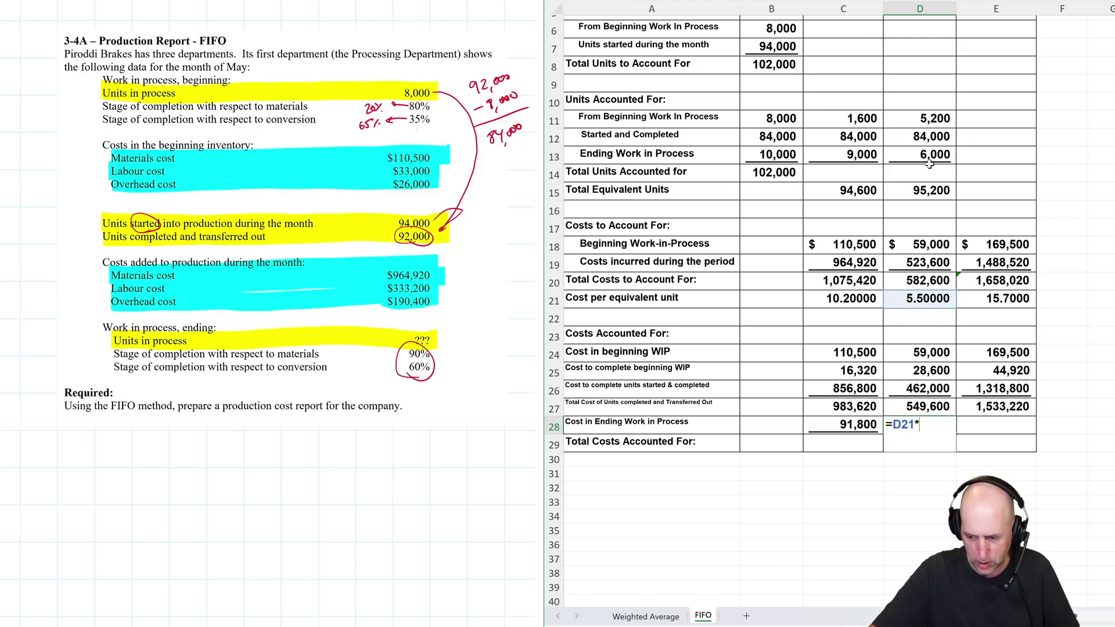
{"action": "left_click", "coordinate": [931, 158]}
{"action": "key", "text": "Return"}
Sum the materials and conversion ending WIP costs in E28, giving 124,800.
{"action": "left_click", "coordinate": [988, 424]}
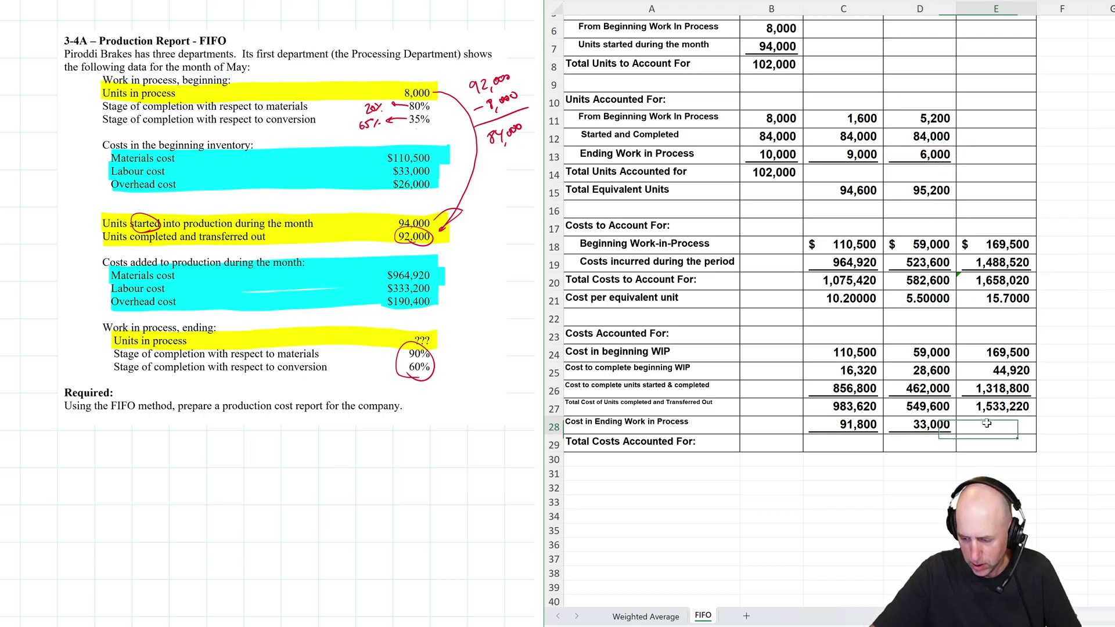
{"action": "type", "text": "="}
{"action": "left_click", "coordinate": [924, 425]}
{"action": "type", "text": "+"}
{"action": "left_click", "coordinate": [848, 425]}
{"action": "key", "text": "Return"}
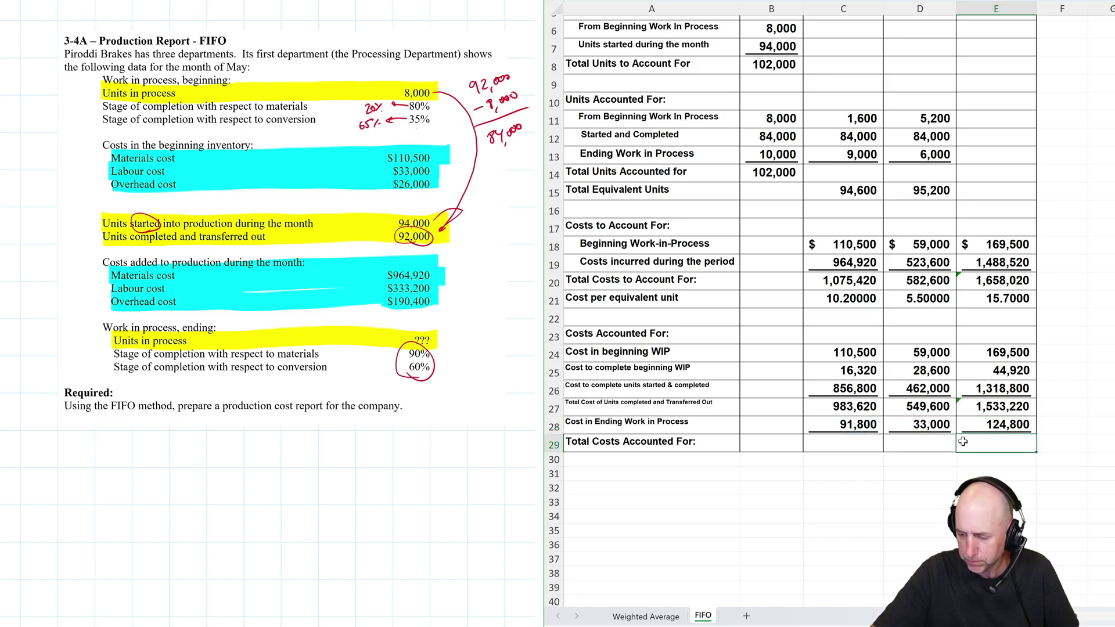
Add rows 27 and 28 in C29 and D29, totalling 1,075,420 and 582,600.
{"action": "left_click", "coordinate": [862, 439]}
{"action": "type", "text": "="}
{"action": "left_click", "coordinate": [857, 405]}
{"action": "type", "text": "+C27"}
{"action": "left_click", "coordinate": [858, 425]}
{"action": "key", "text": "Return"}
{"action": "left_click", "coordinate": [909, 442]}
{"action": "type", "text": "+"}
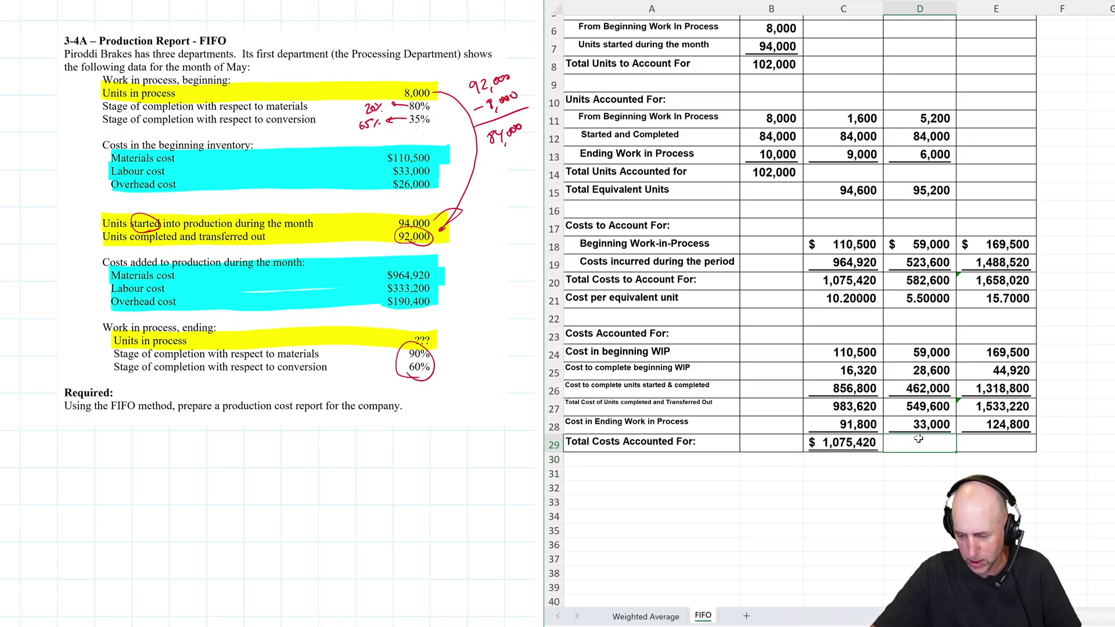
{"action": "left_click", "coordinate": [924, 410]}
{"action": "type", "text": "+"}
{"action": "left_click", "coordinate": [931, 425]}
{"action": "key", "text": "Return"}
Add E27 and E28 in E29 for total costs accounted for of 1,658,020.
{"action": "left_click", "coordinate": [996, 442]}
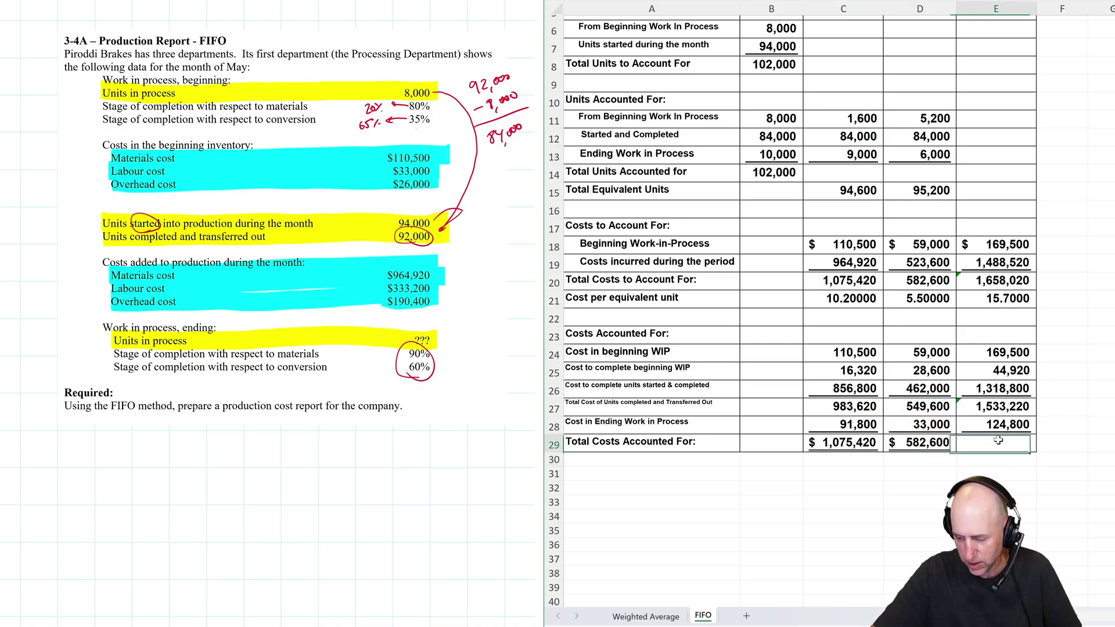
{"action": "type", "text": "+"}
{"action": "left_click", "coordinate": [994, 406]}
{"action": "type", "text": "+"}
{"action": "left_click", "coordinate": [994, 426]}
{"action": "key", "text": "Return"}
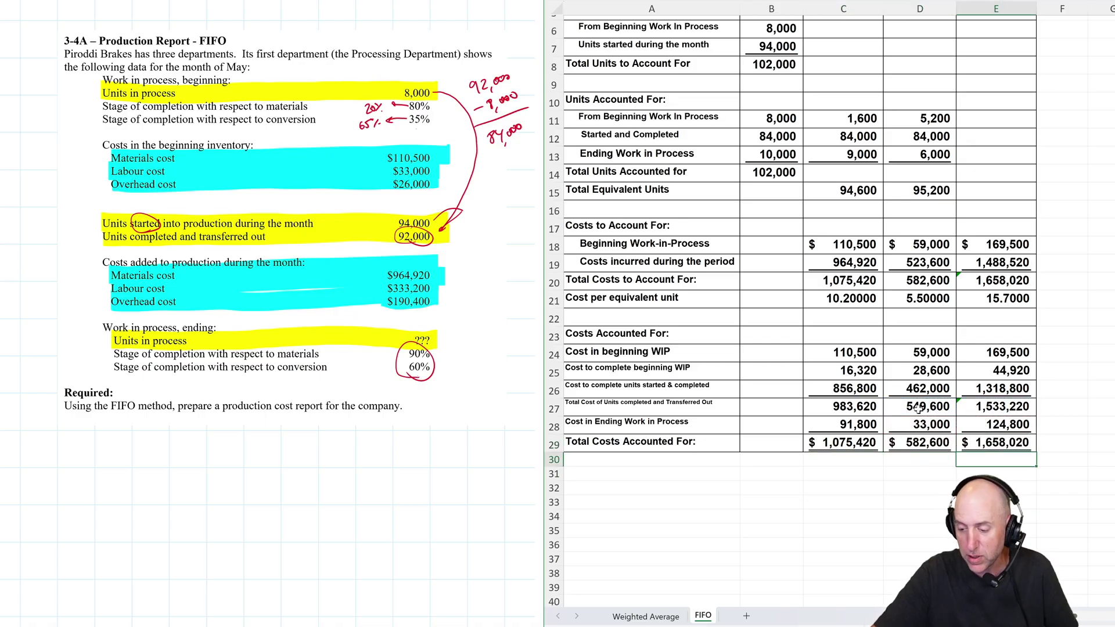
{"action": "left_click_drag", "start_coordinate": [995, 443], "coordinate": [645, 444]}
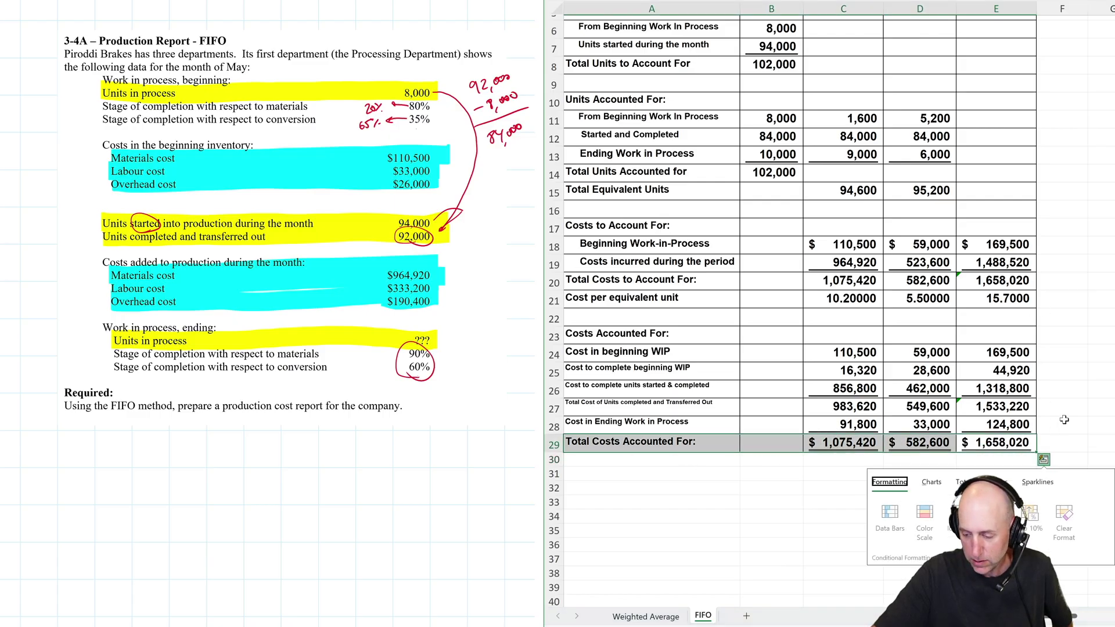
{"action": "left_click_drag", "start_coordinate": [1063, 458], "coordinate": [665, 447]}
{"action": "left_click_drag", "start_coordinate": [1056, 285], "coordinate": [659, 284]}
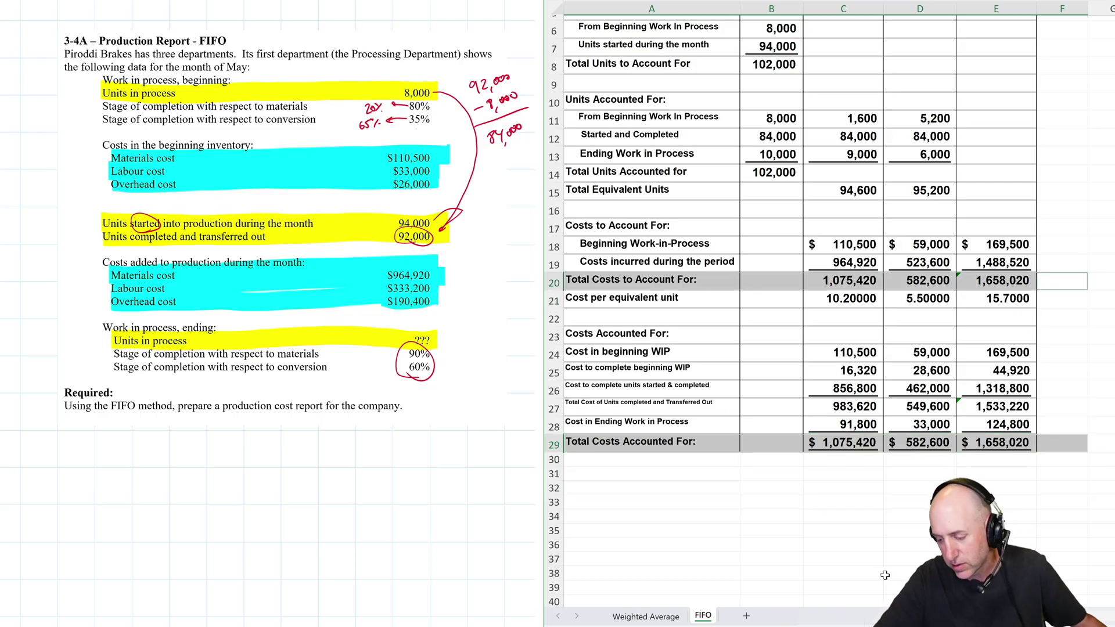